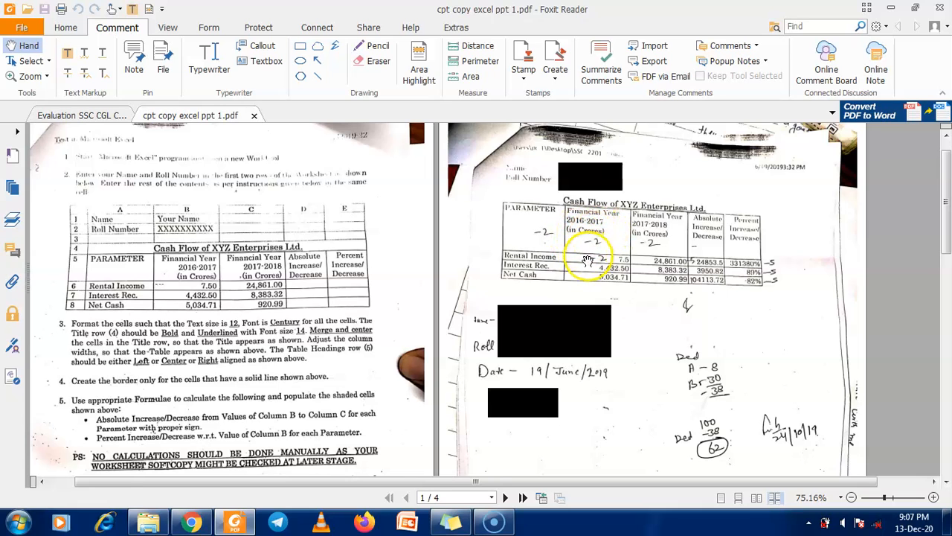
Zoom in to inspect the Cash Flow question and answer tables, then minimise Foxit Reader
scroll(595, 249, up, 1)
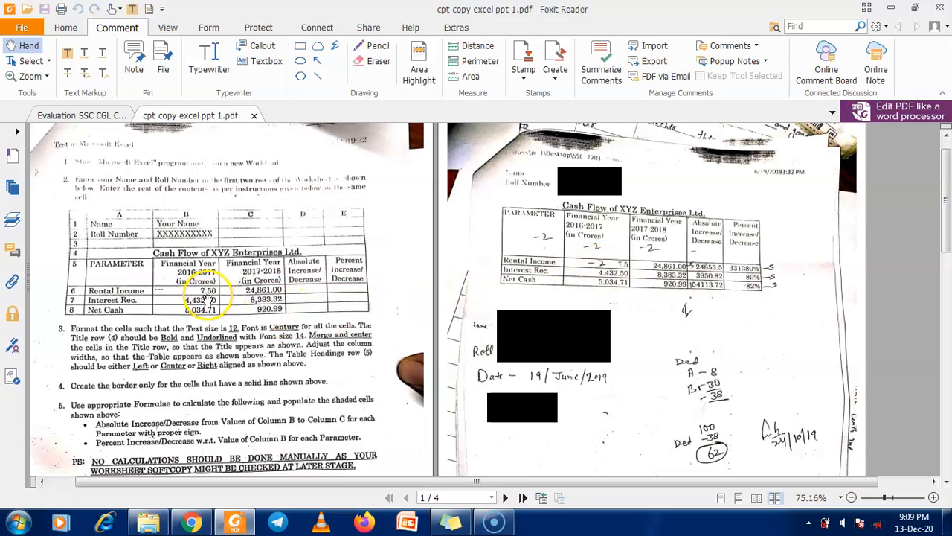
click(933, 497)
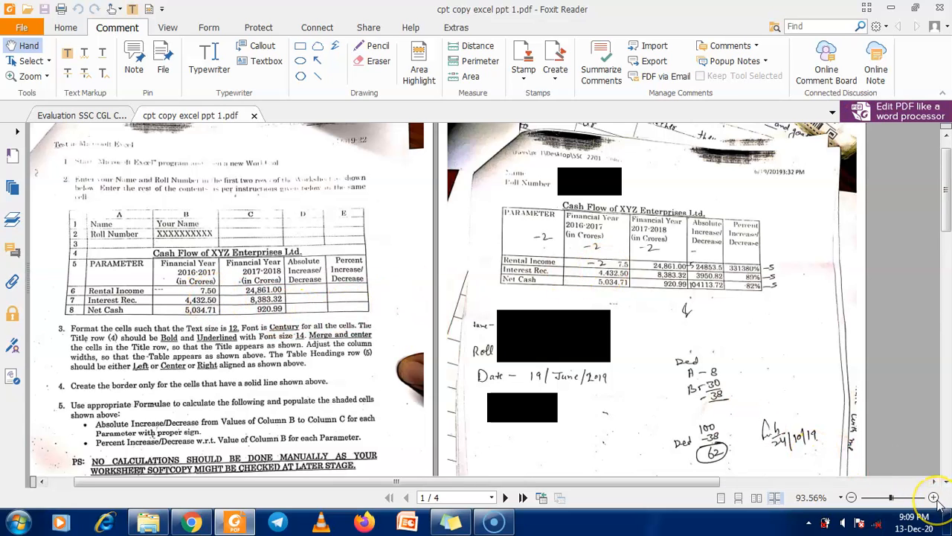
drag(634, 481, 721, 480)
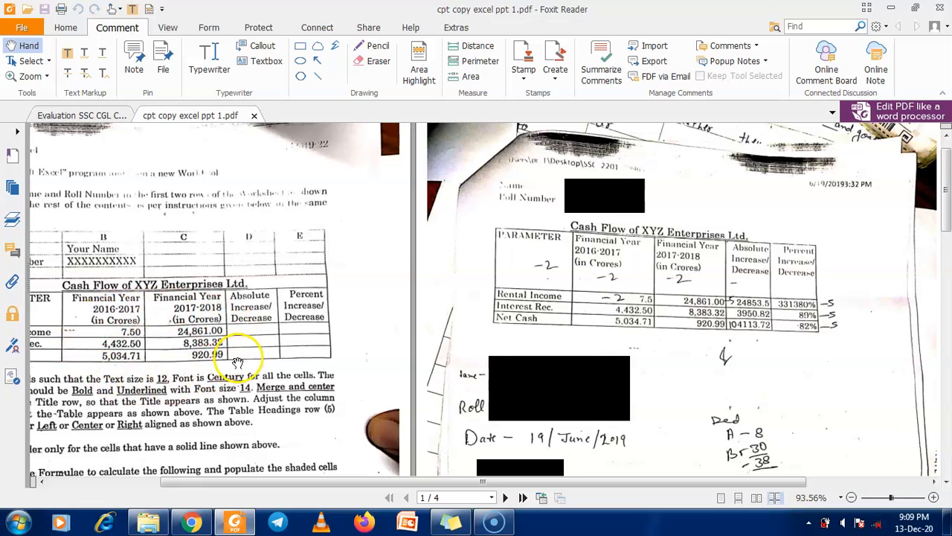
drag(207, 405, 363, 203)
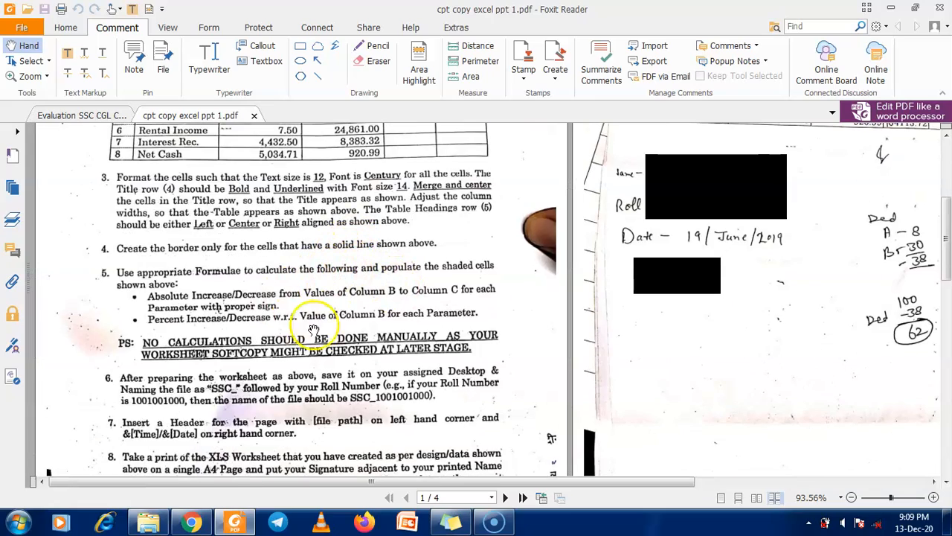
drag(358, 229, 251, 346)
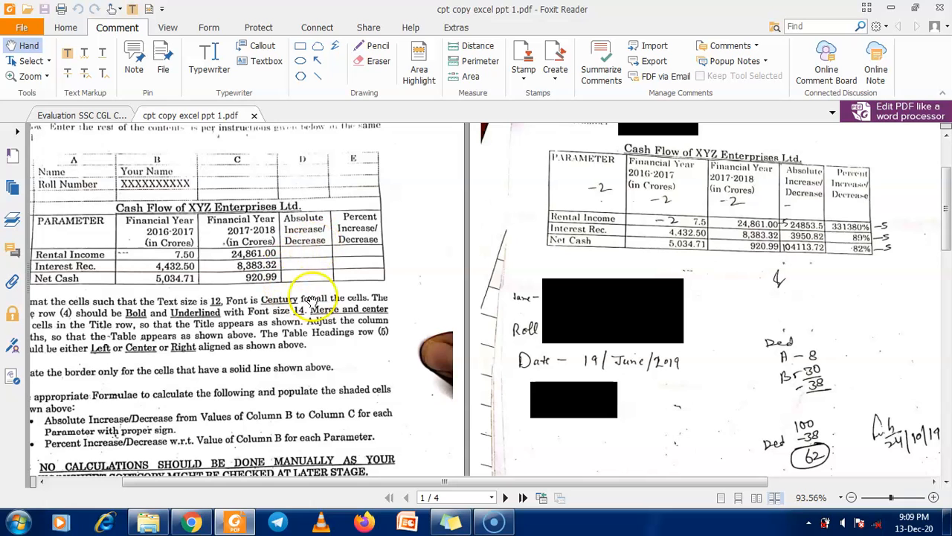
drag(334, 256, 364, 288)
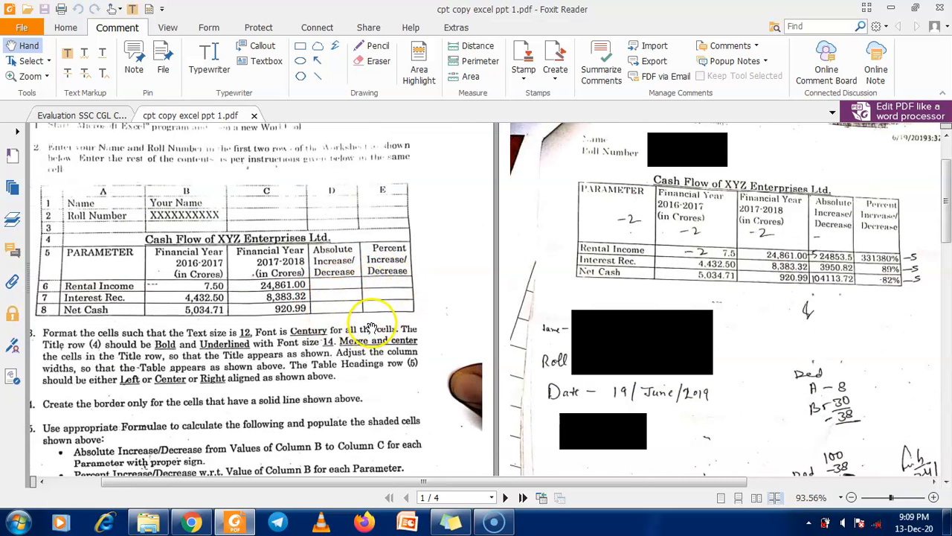
drag(413, 277, 321, 309)
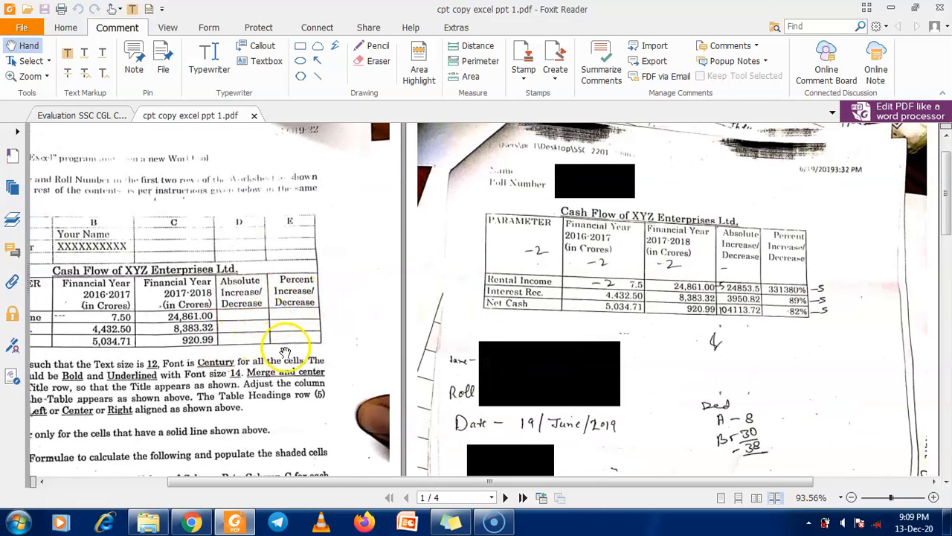
drag(557, 329, 516, 327)
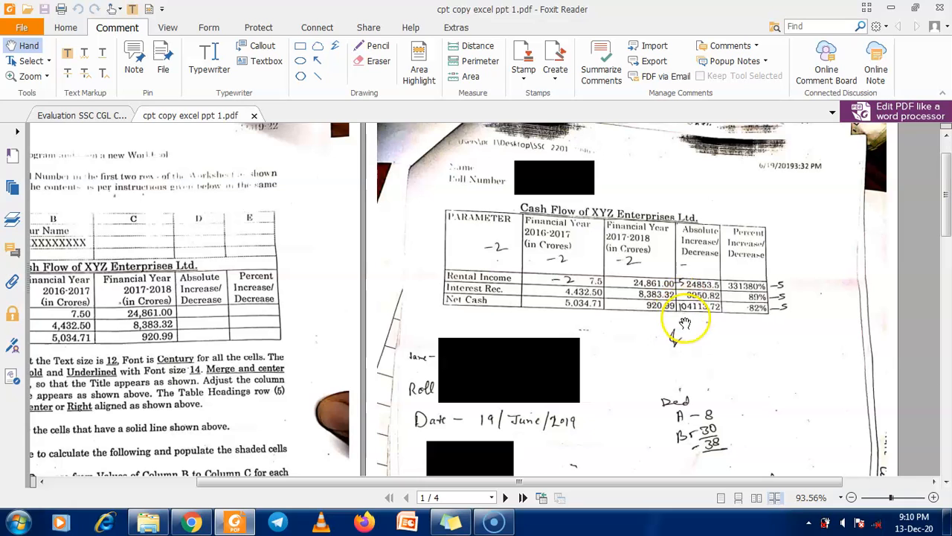
click(891, 8)
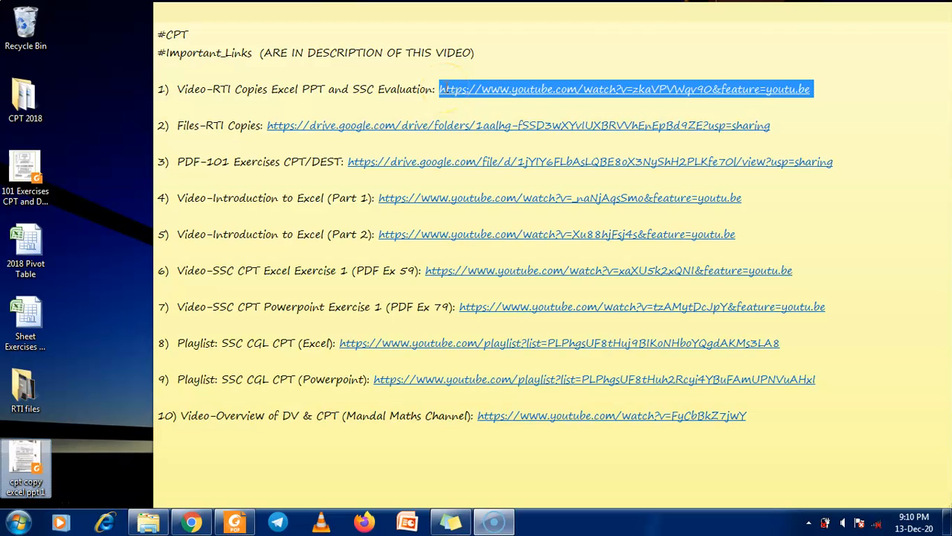
Restore Foxit Reader and pan to show the question paper beside the answer copy
click(236, 521)
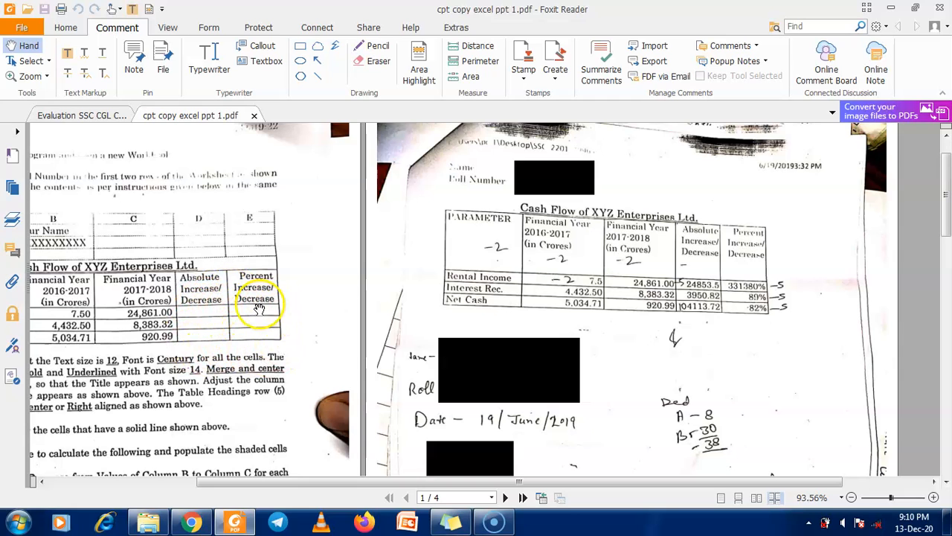
drag(161, 350, 175, 352)
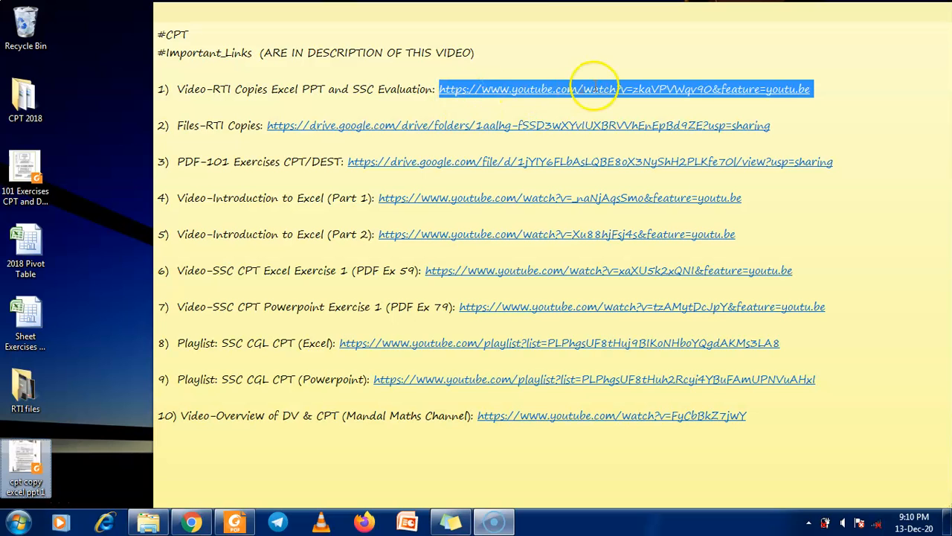
click(243, 523)
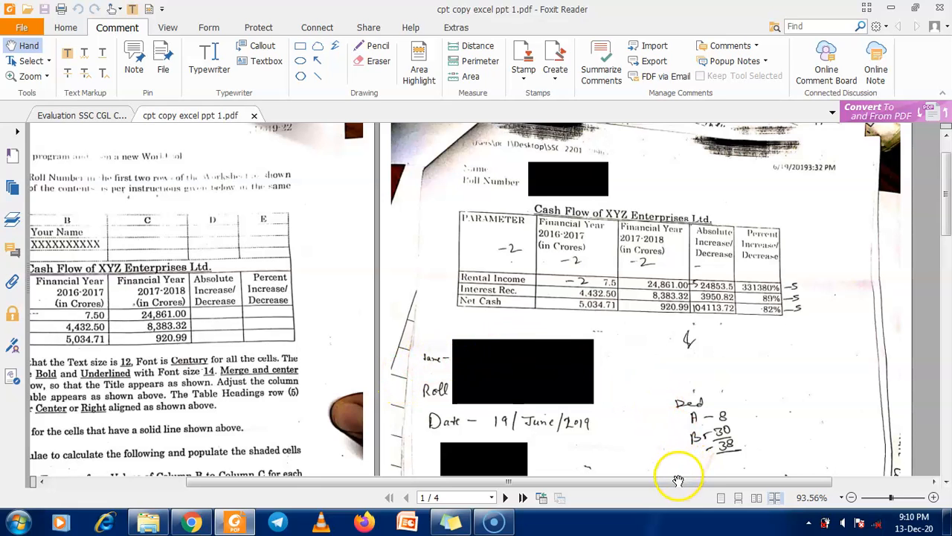
drag(670, 480, 641, 484)
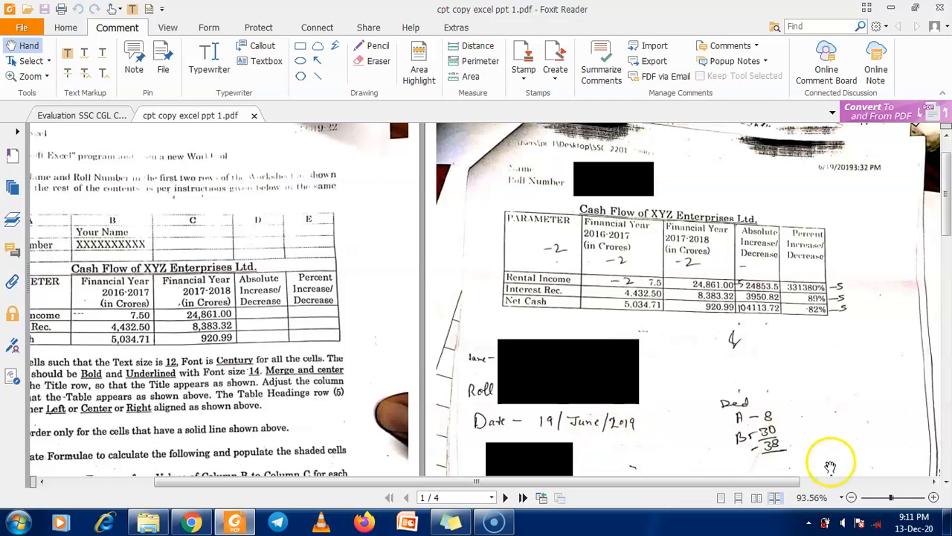
drag(382, 378, 458, 363)
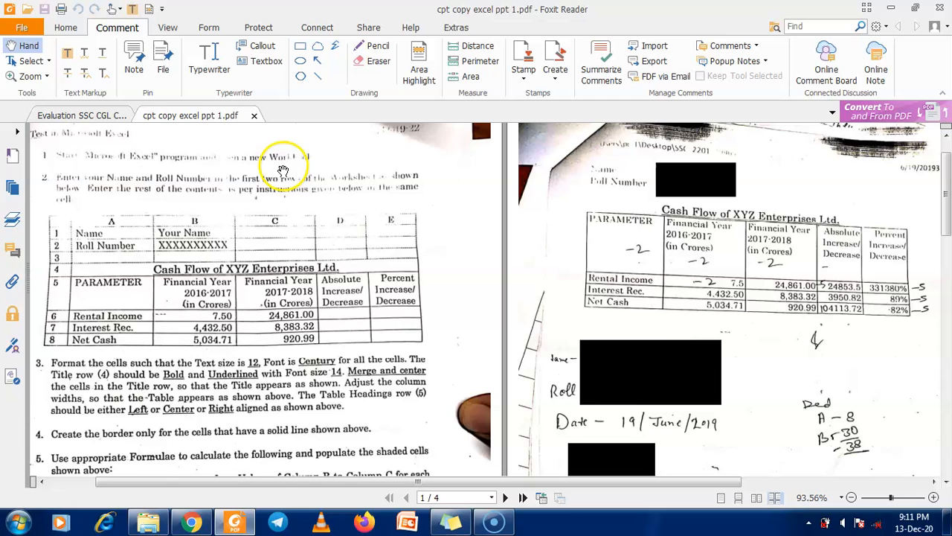
Launch Microsoft Office Excel 2007 with a blank workbook from the Start menu
click(19, 522)
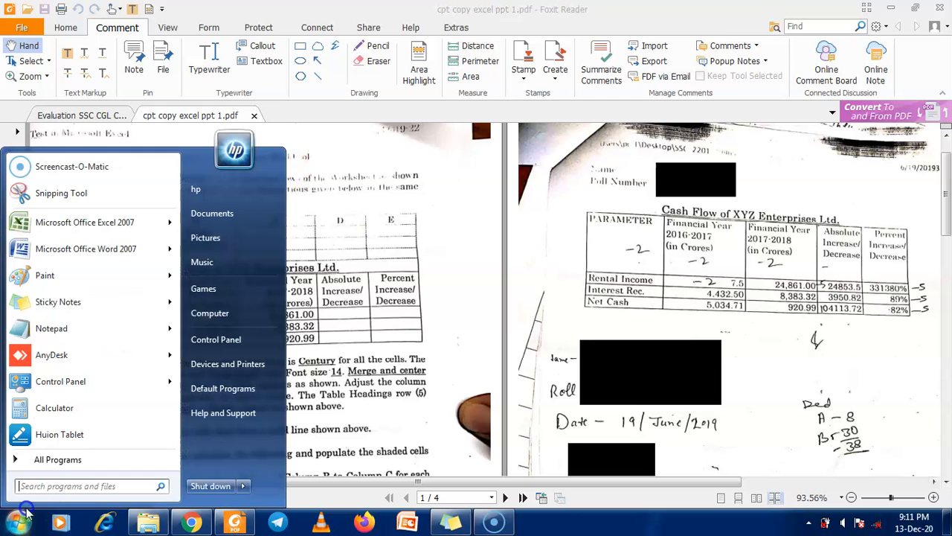
click(45, 459)
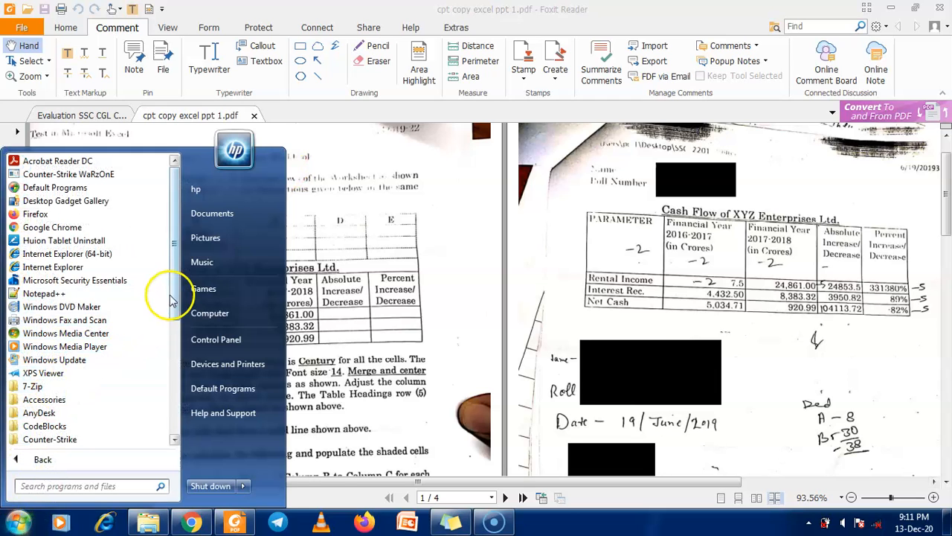
scroll(172, 379, down, 5)
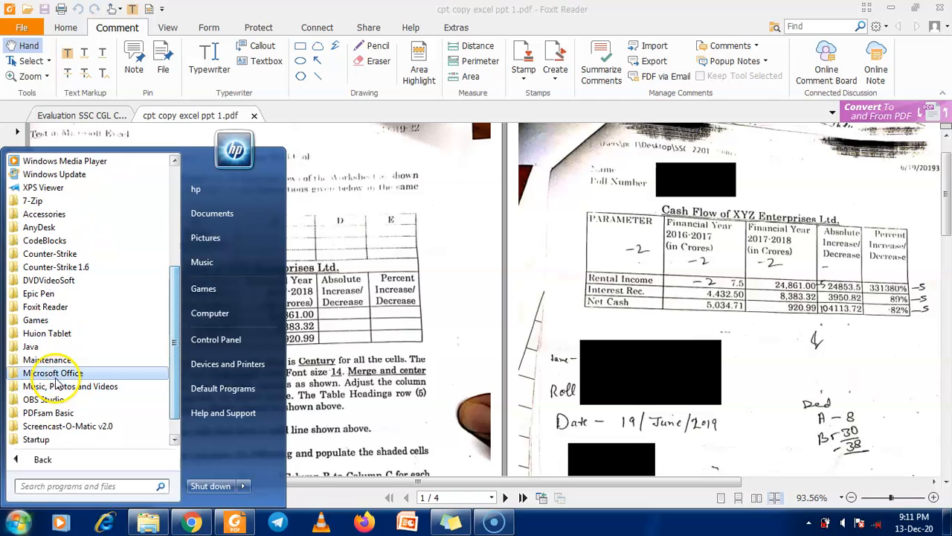
click(56, 373)
click(104, 335)
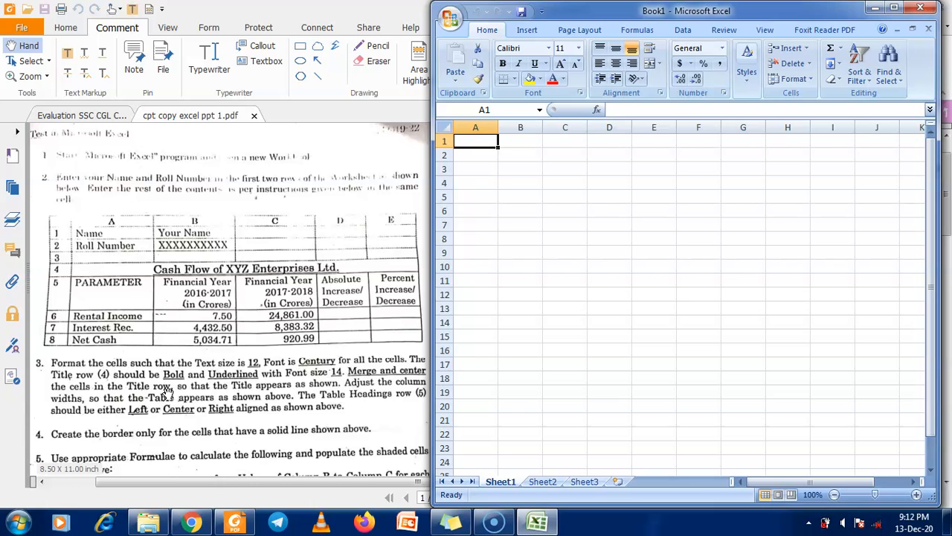
Set Foxit to Continuous view, restore it to half-screen and close the Evaluation document
click(175, 383)
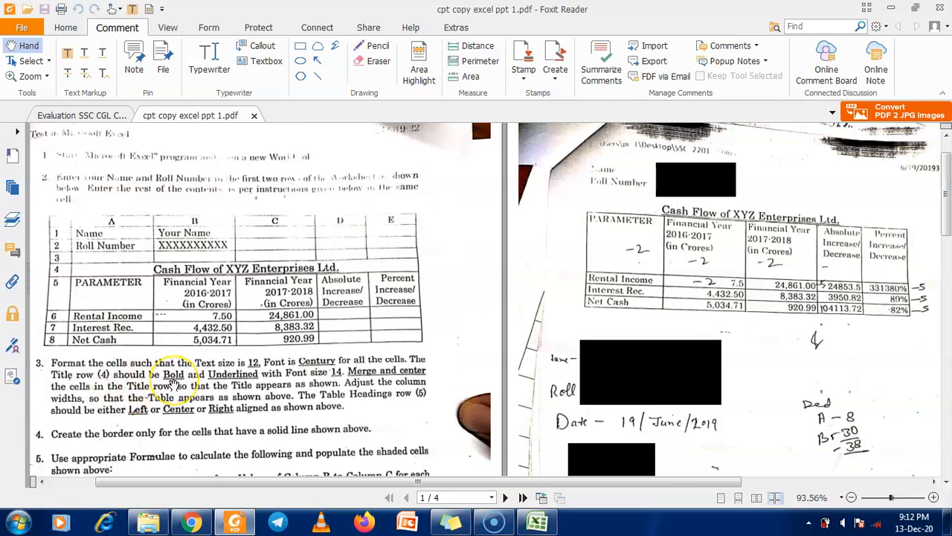
scroll(174, 383, down, 3)
scroll(332, 337, down, 1)
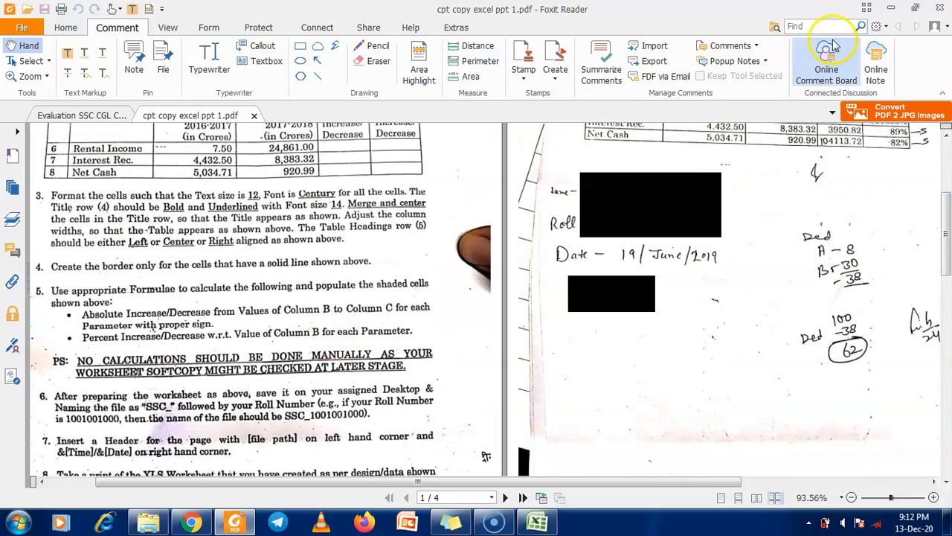
click(739, 497)
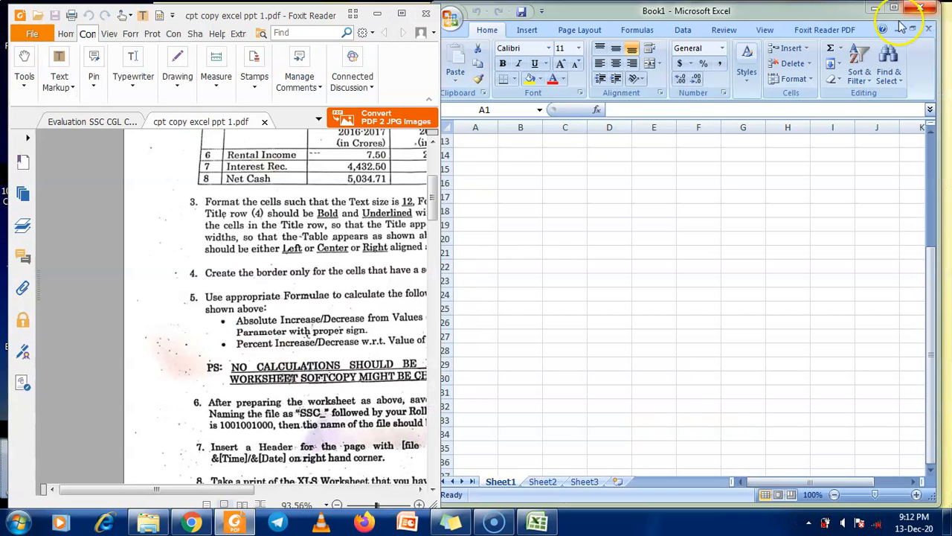
click(915, 8)
drag(243, 491, 318, 496)
scroll(244, 331, up, 5)
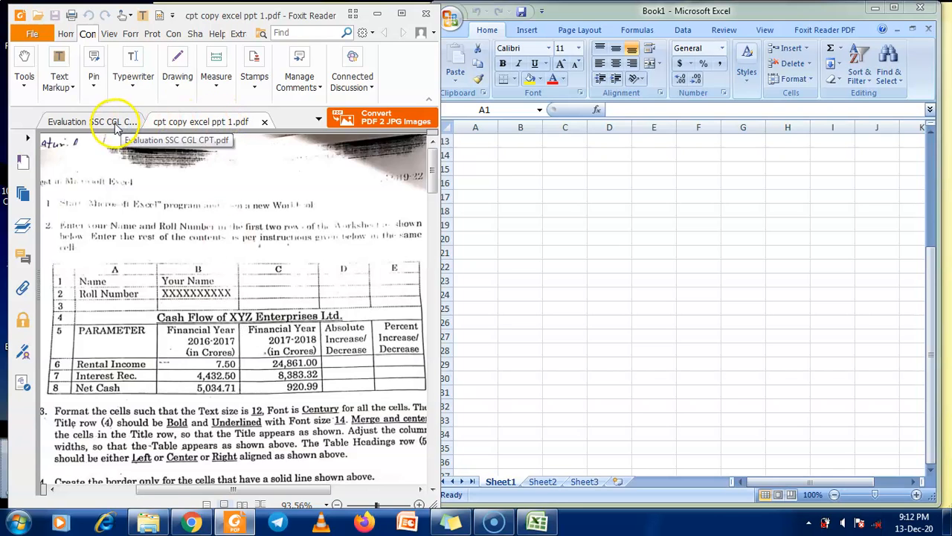
click(138, 121)
click(158, 123)
drag(191, 489, 275, 489)
Bring Excel forward and scroll the question paper to its formula, saving and header instructions
click(478, 215)
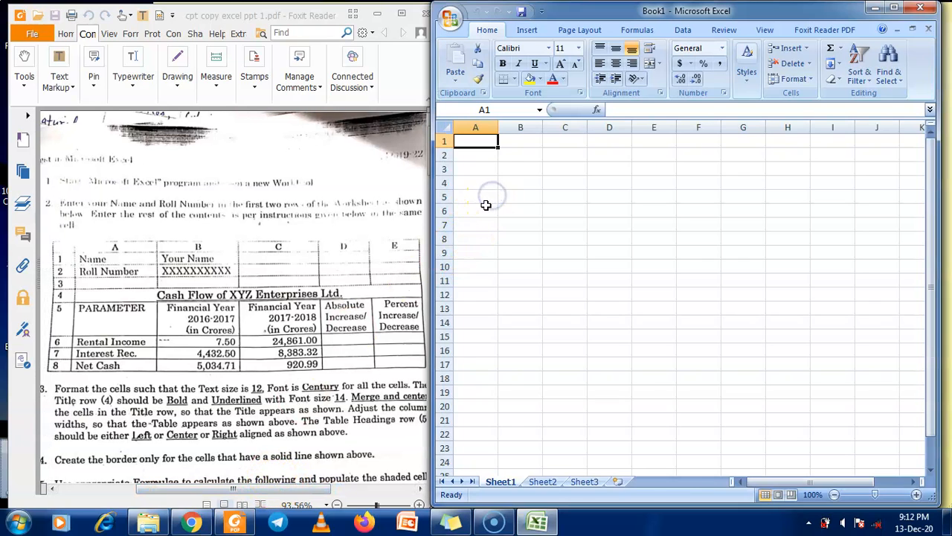
scroll(213, 362, down, 4)
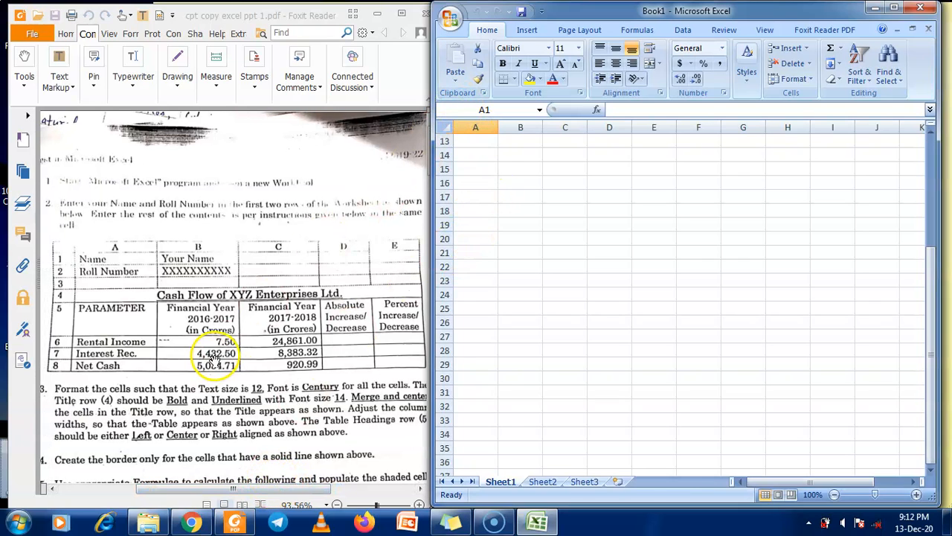
click(218, 363)
scroll(218, 363, down, 3)
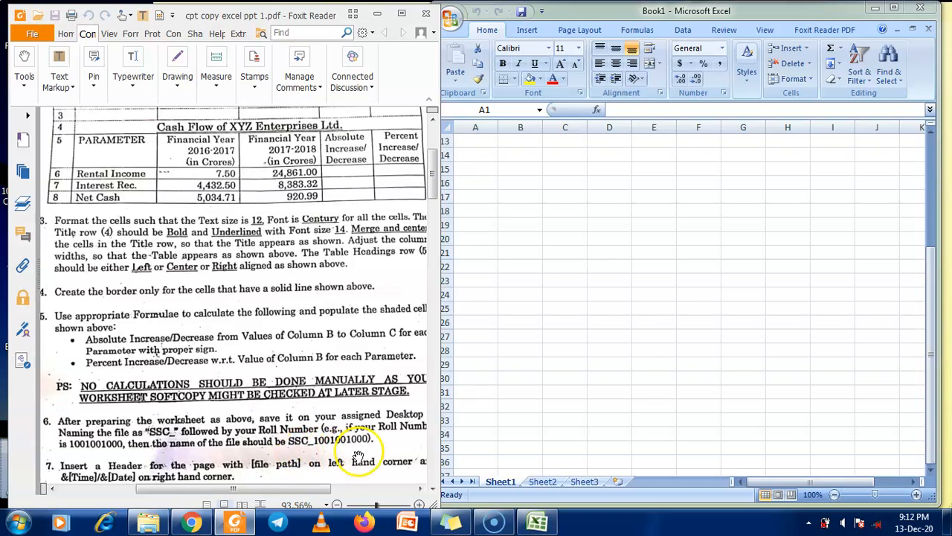
Save the workbook to the Desktop as SSC_ followed by the roll number
click(455, 22)
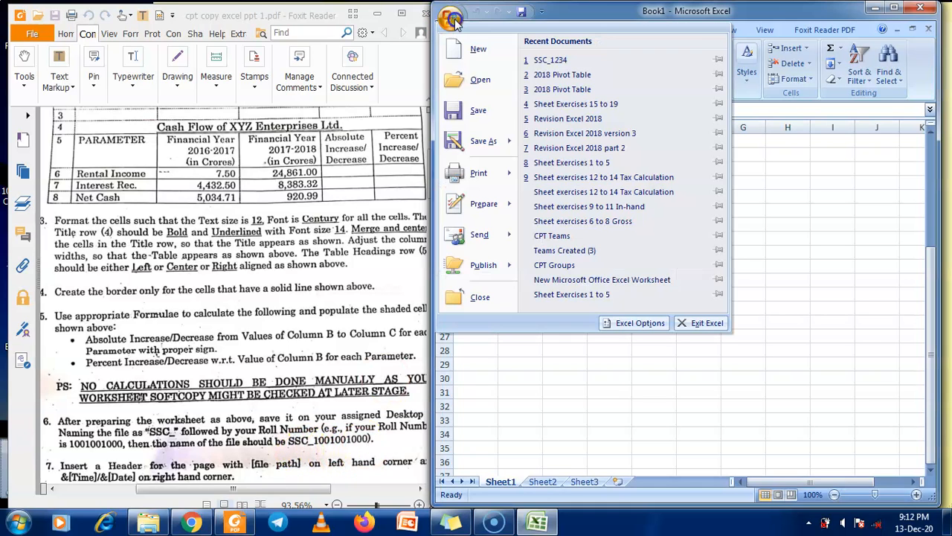
click(458, 111)
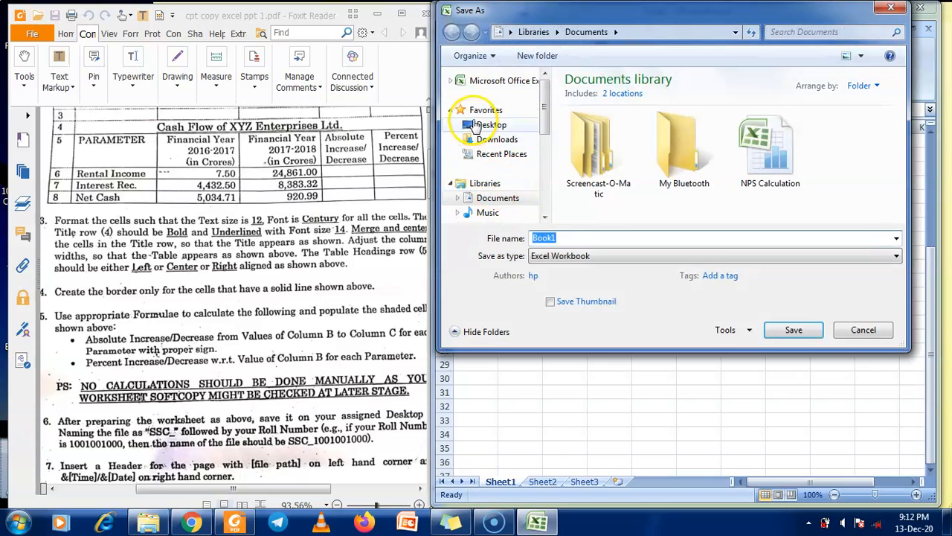
click(484, 125)
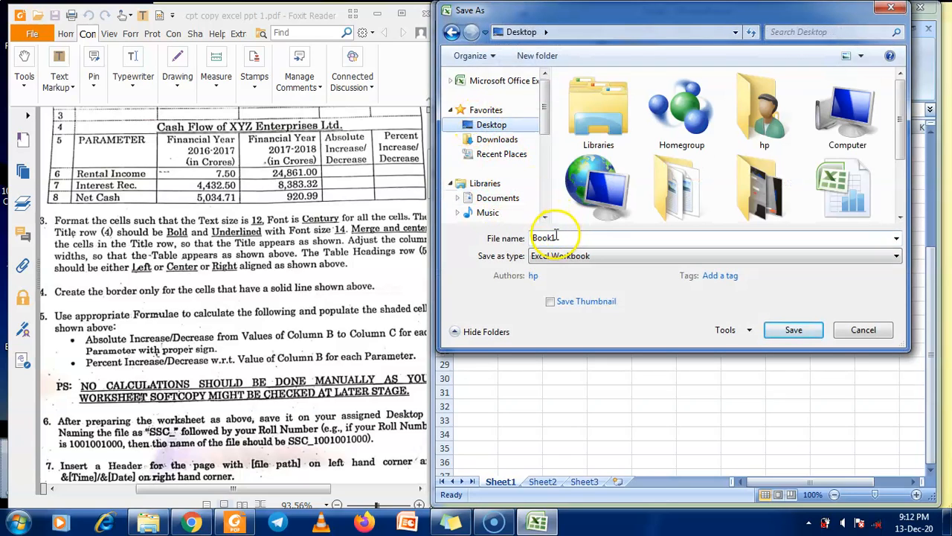
text(SSC_1234567890)
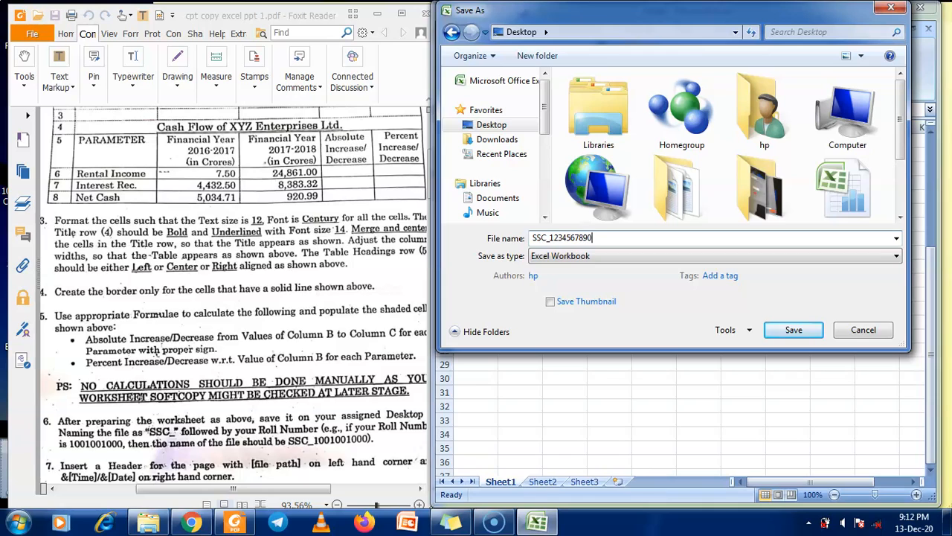
click(777, 330)
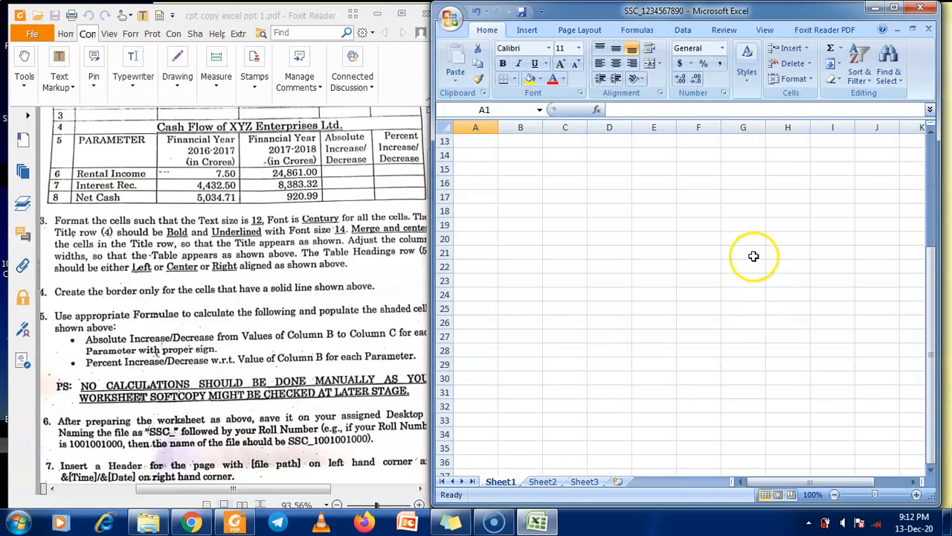
Widen column A, label A1 'Name' and enter the student's full name in B1
click(495, 141)
scroll(216, 215, up, 4)
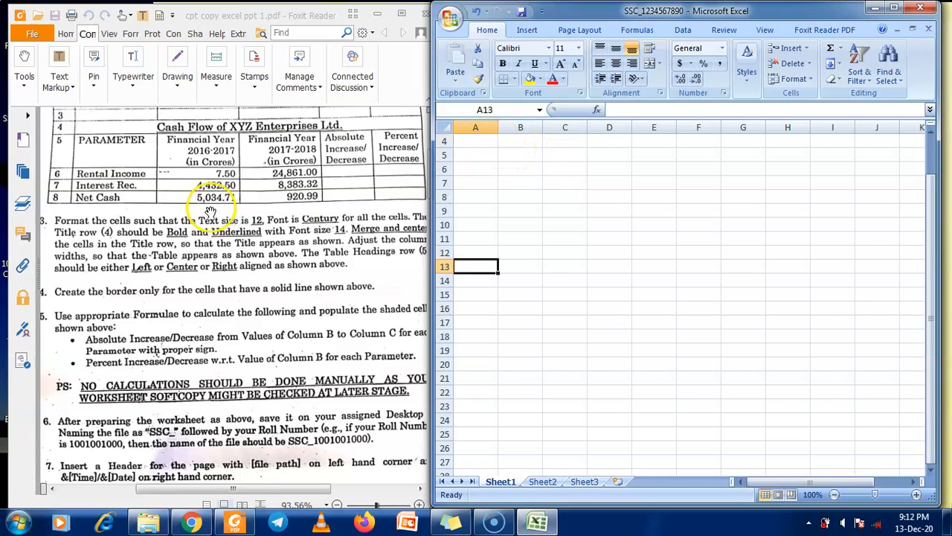
click(226, 254)
scroll(227, 255, up, 4)
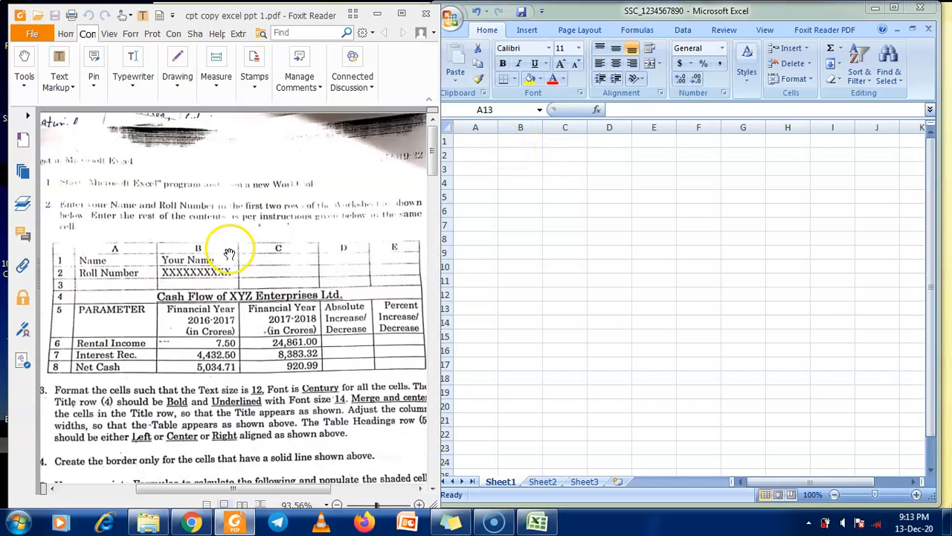
click(477, 147)
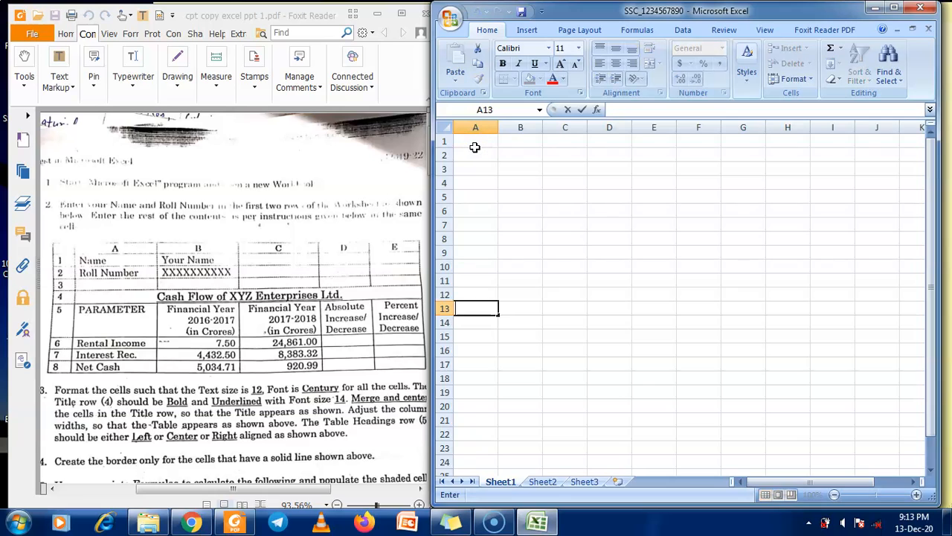
click(474, 142)
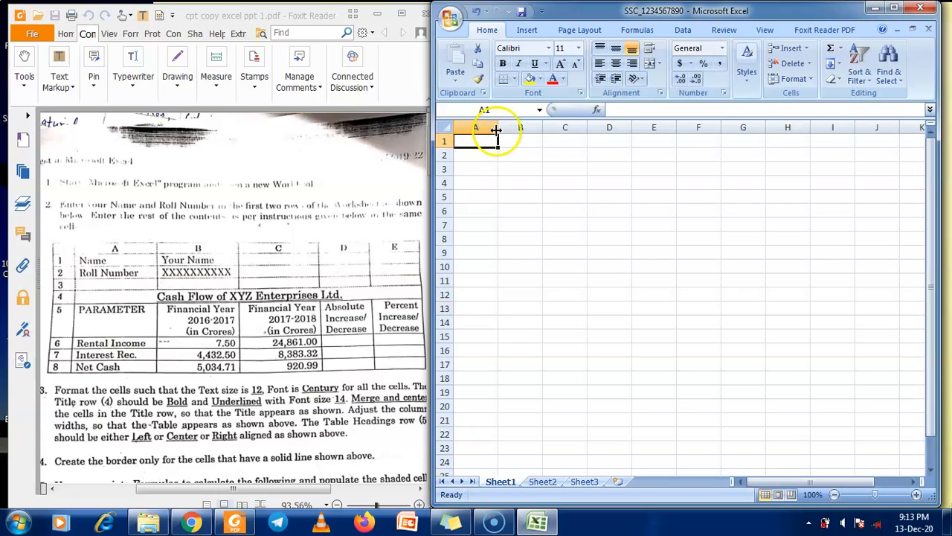
drag(501, 128, 850, 124)
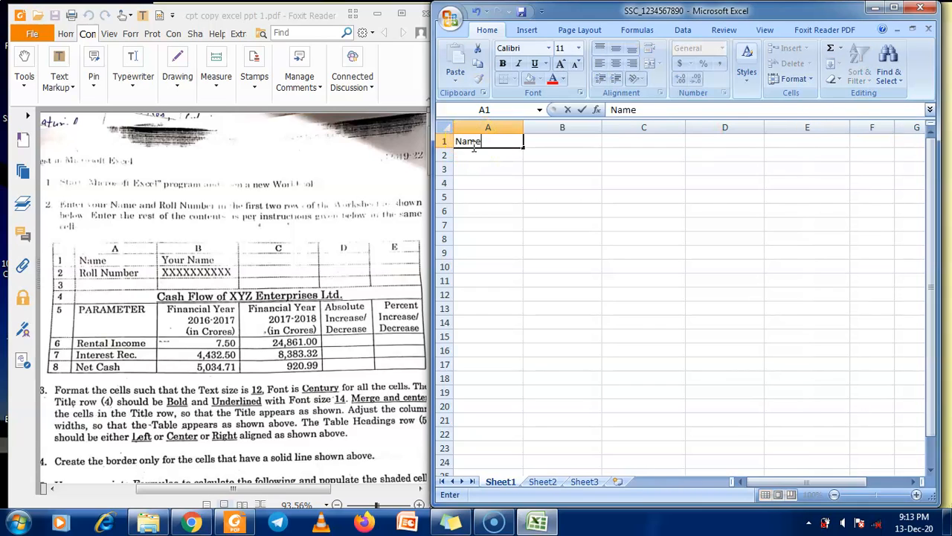
key(Tab)
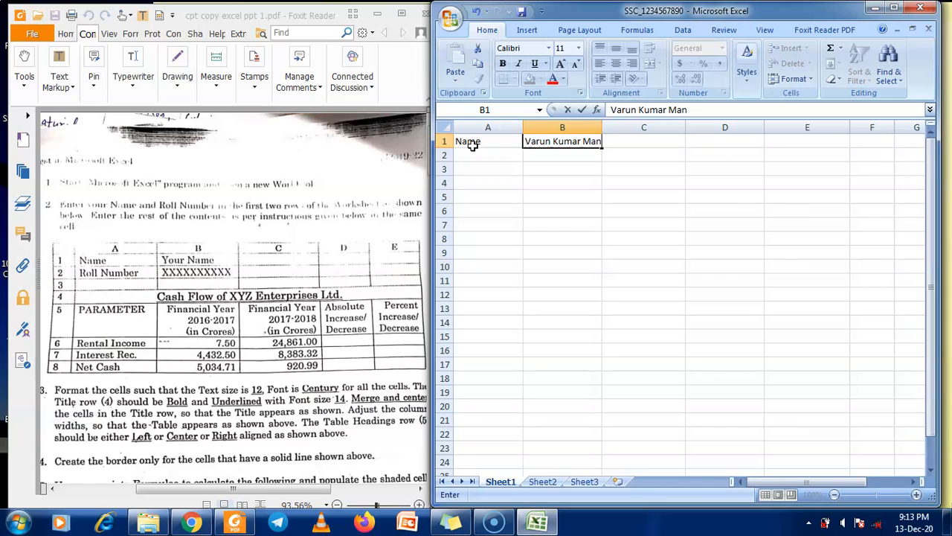
click(542, 167)
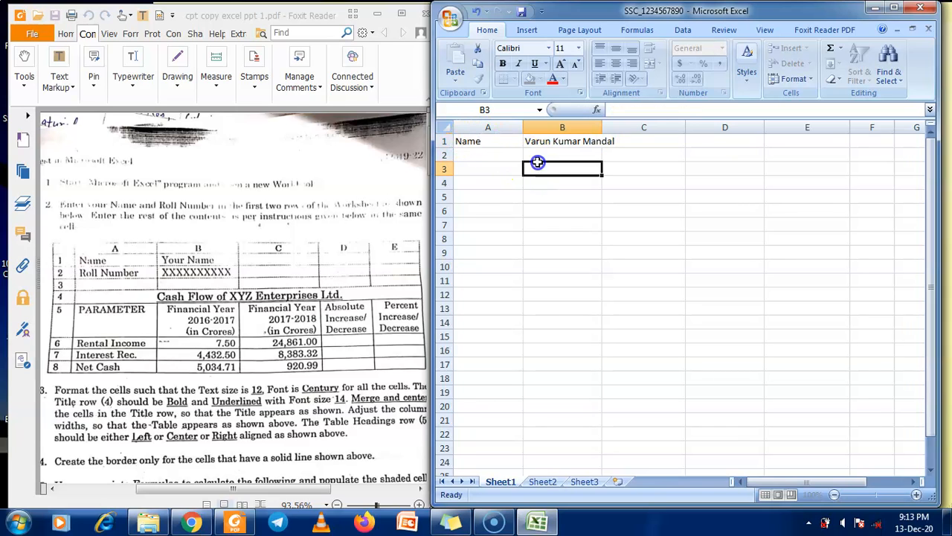
Check the sheet in Print Preview and close it
click(452, 22)
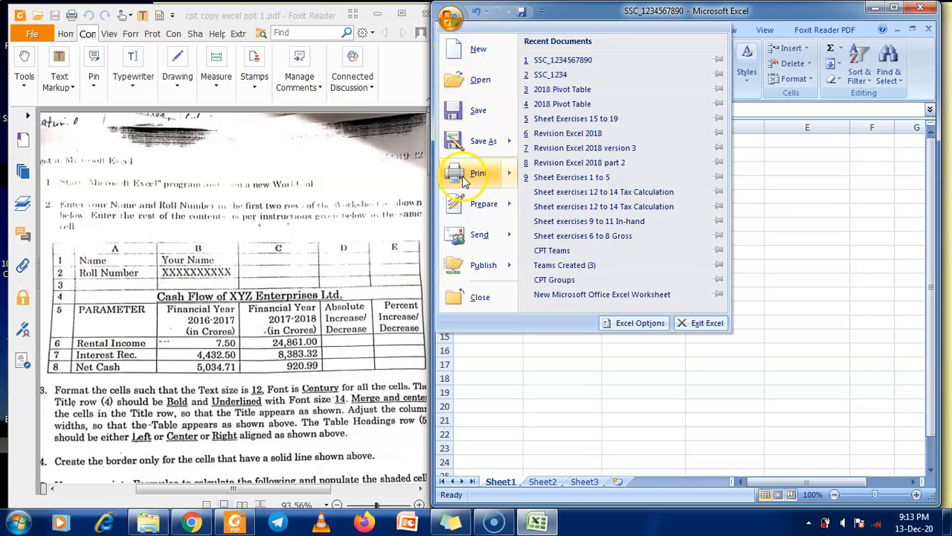
mouse_move(476, 173)
click(555, 138)
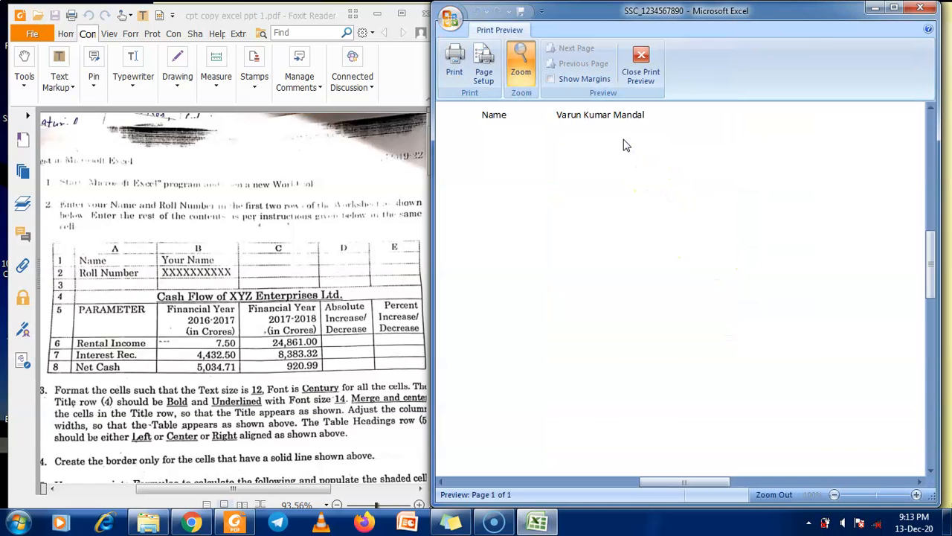
click(641, 63)
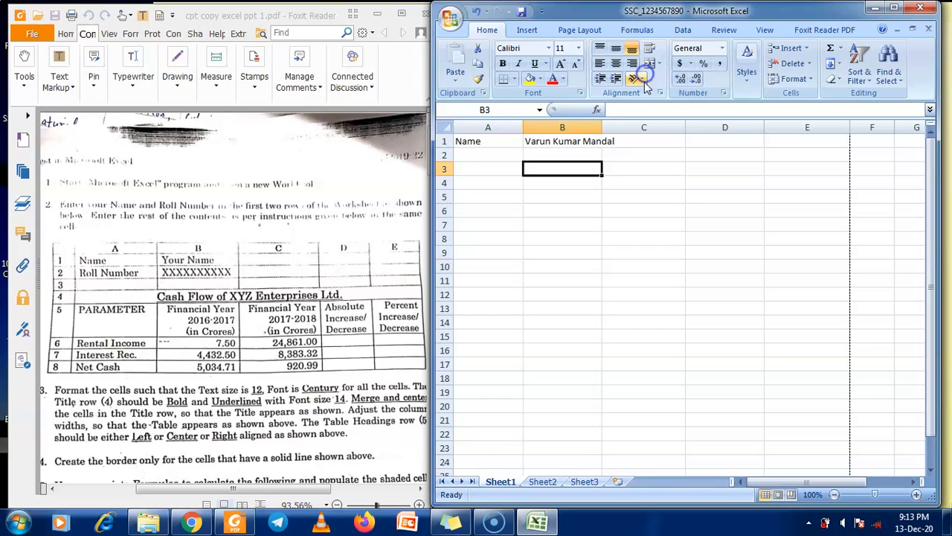
Merge B1:C1 with the name left-aligned, then begin typing 'Roll' in A2
click(581, 141)
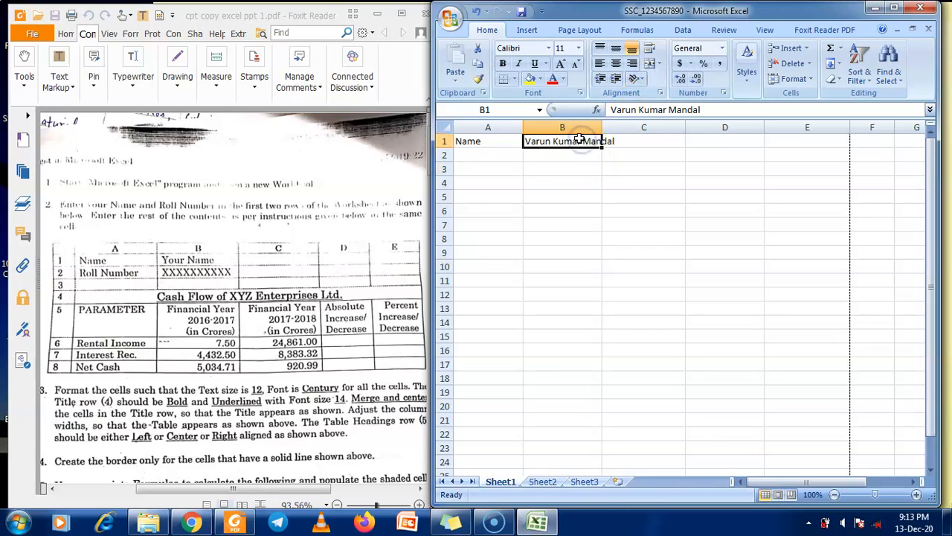
drag(578, 139, 616, 145)
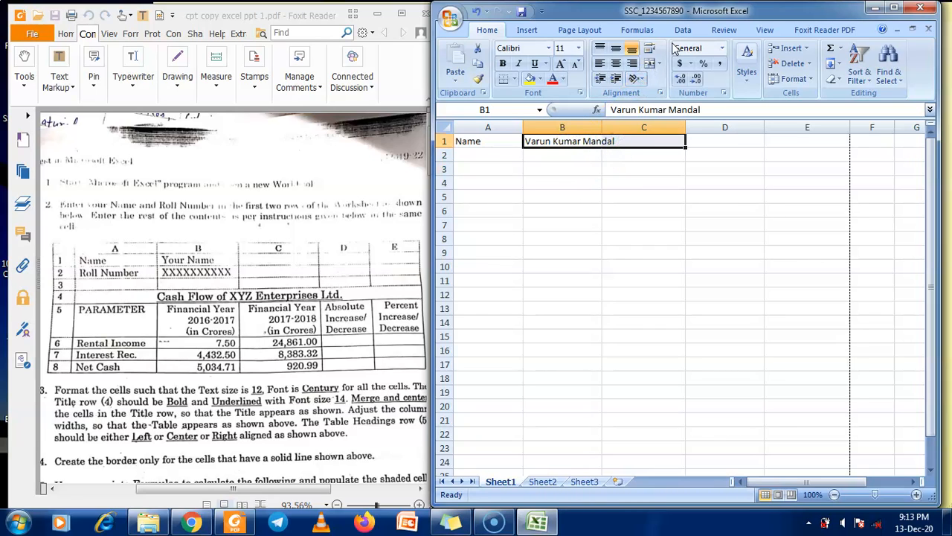
double_click(670, 10)
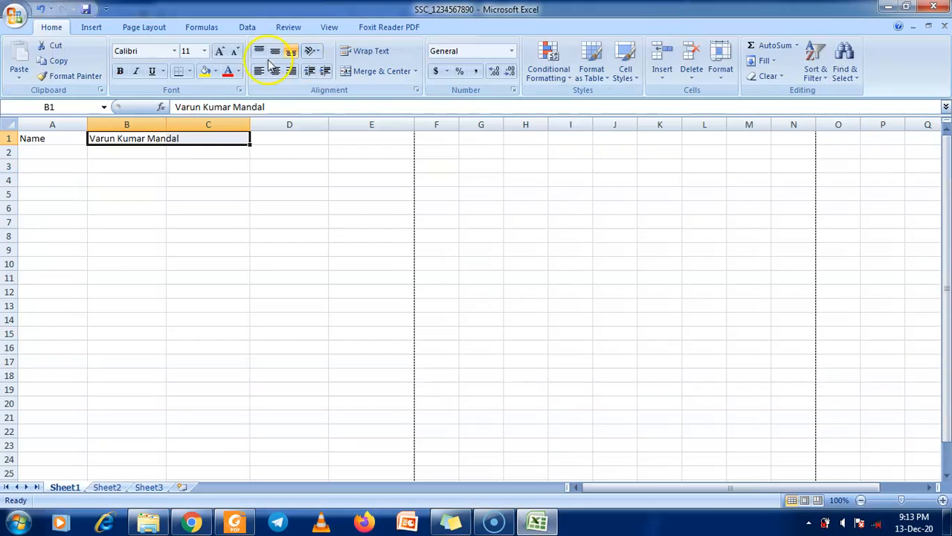
click(356, 72)
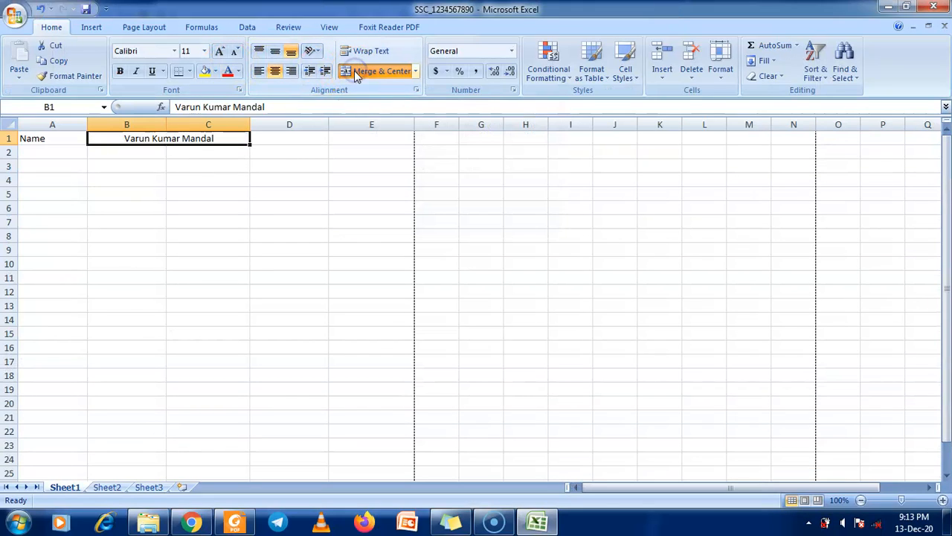
click(257, 72)
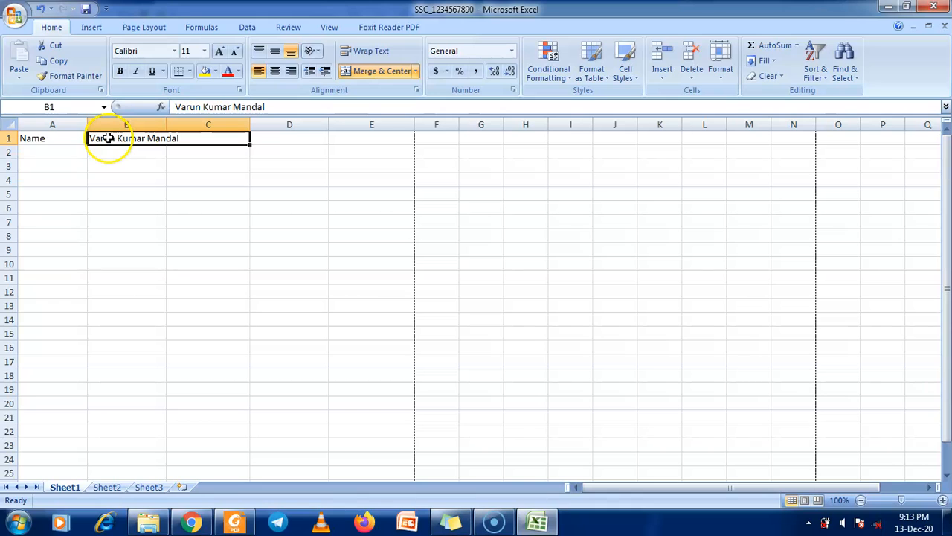
double_click(573, 10)
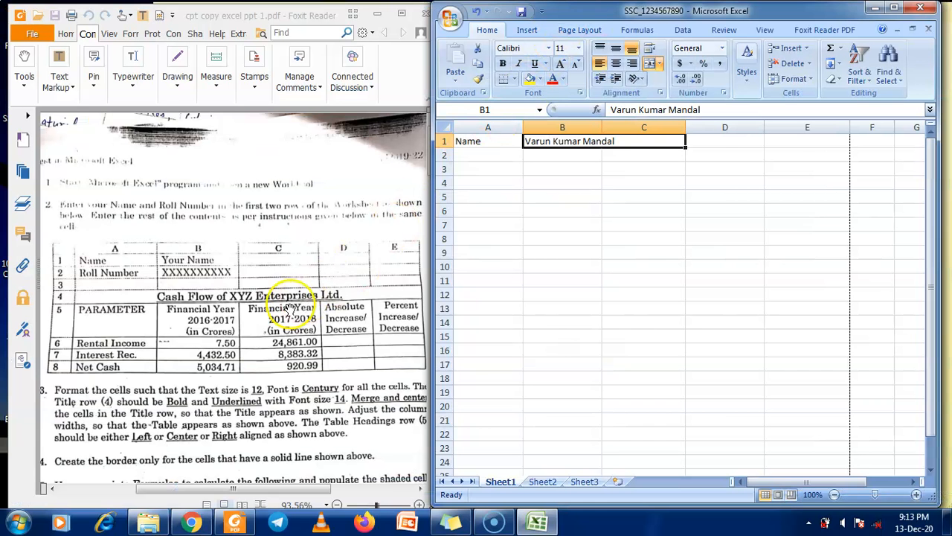
click(491, 159)
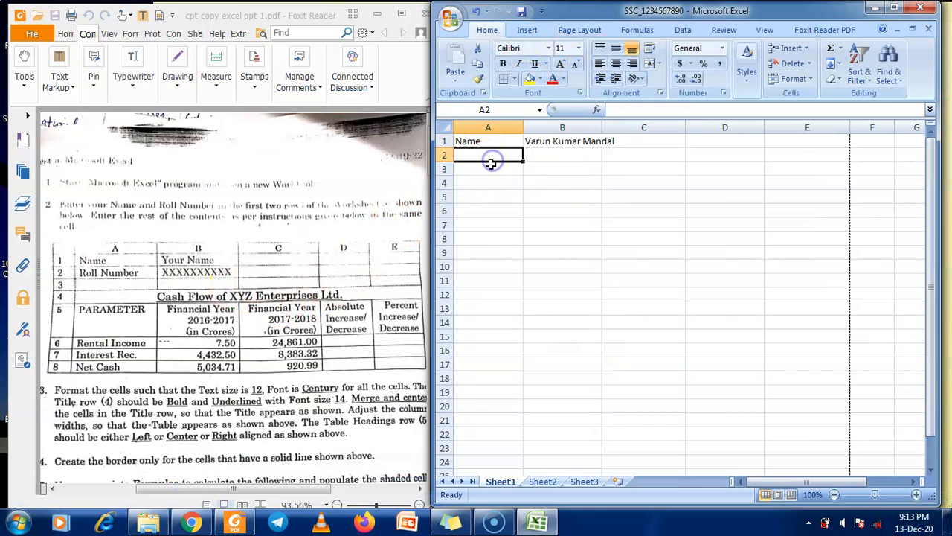
text(Roll Number)
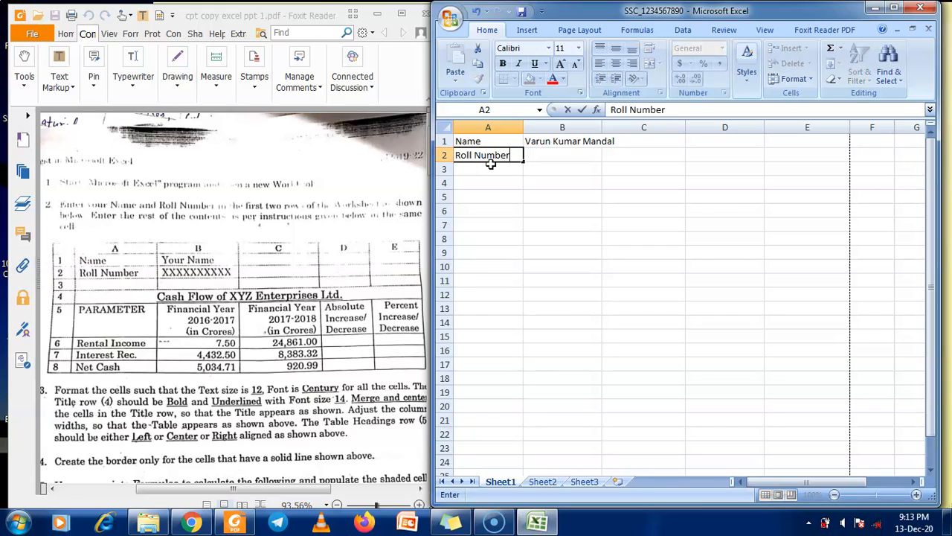
Complete the 'Roll Number' label in A2 and type the student's roll number into B2
key(Tab)
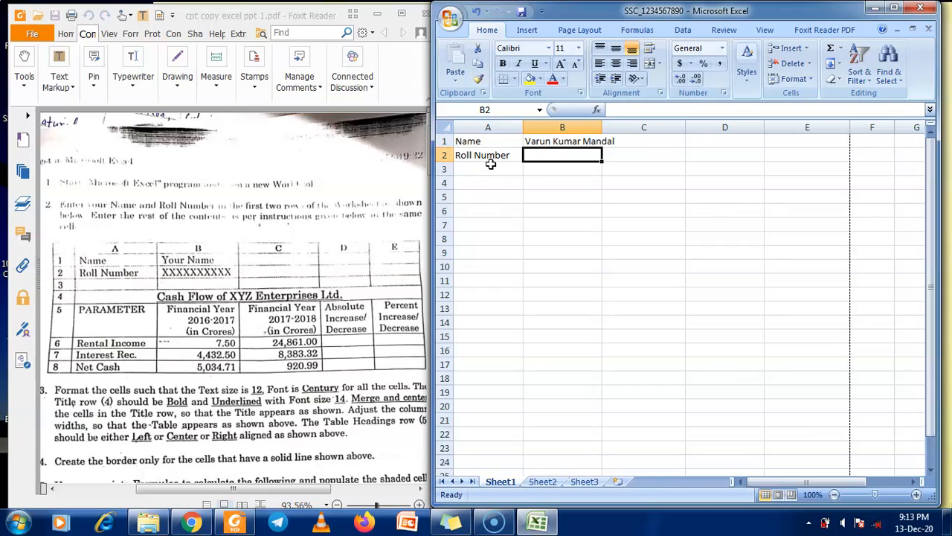
text(1234567890)
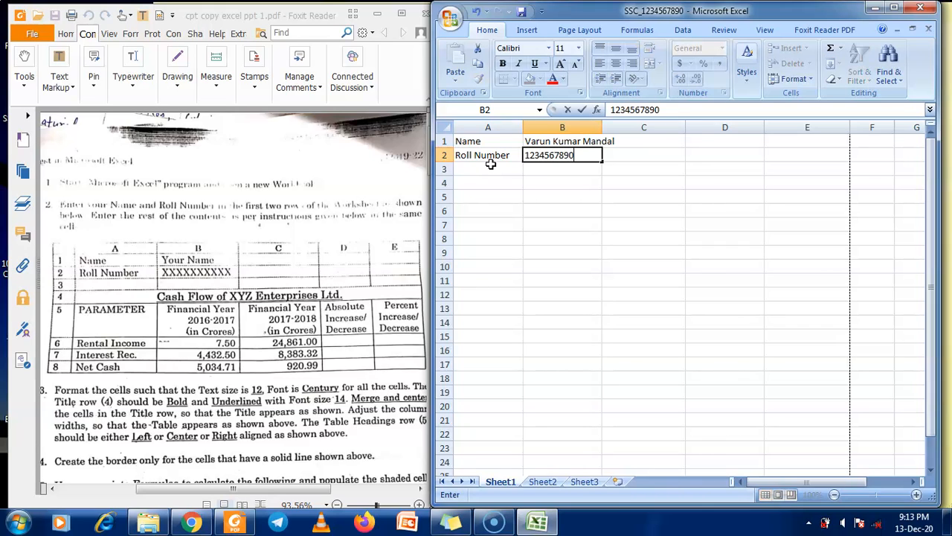
click(310, 306)
scroll(310, 307, down, 2)
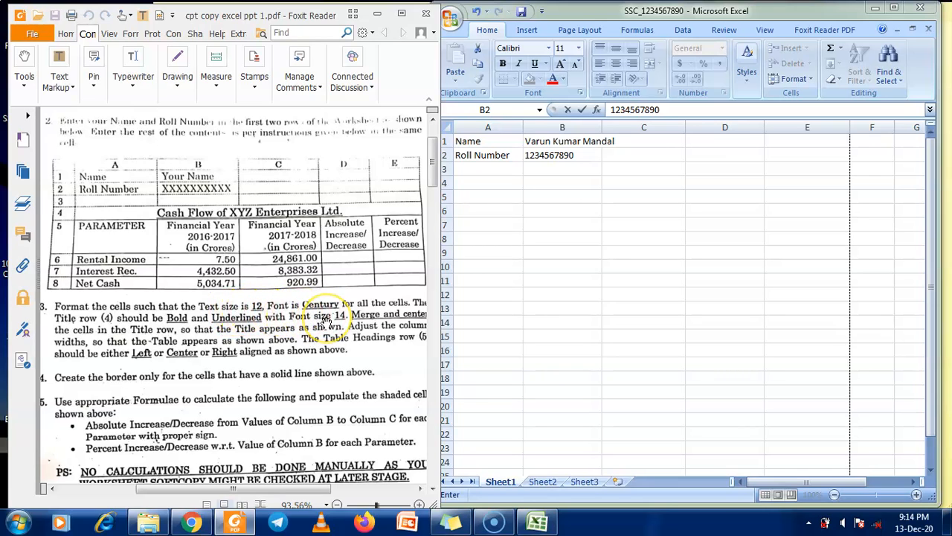
click(481, 232)
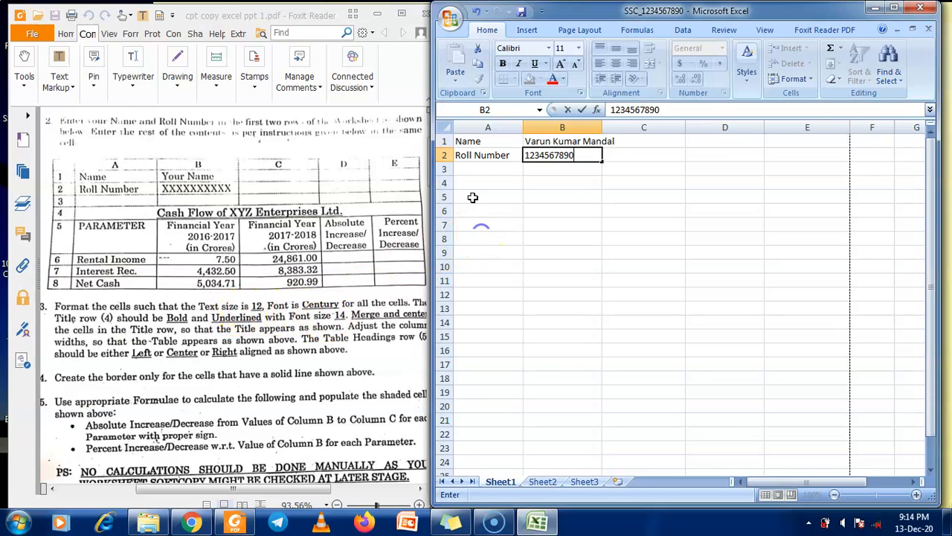
Select the whole sheet and format it in Century font at size 12
click(447, 127)
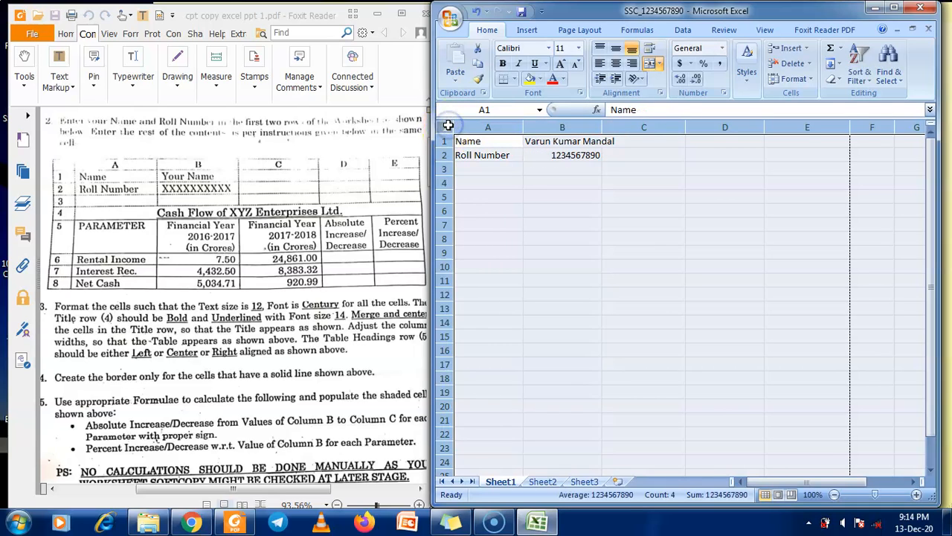
click(550, 48)
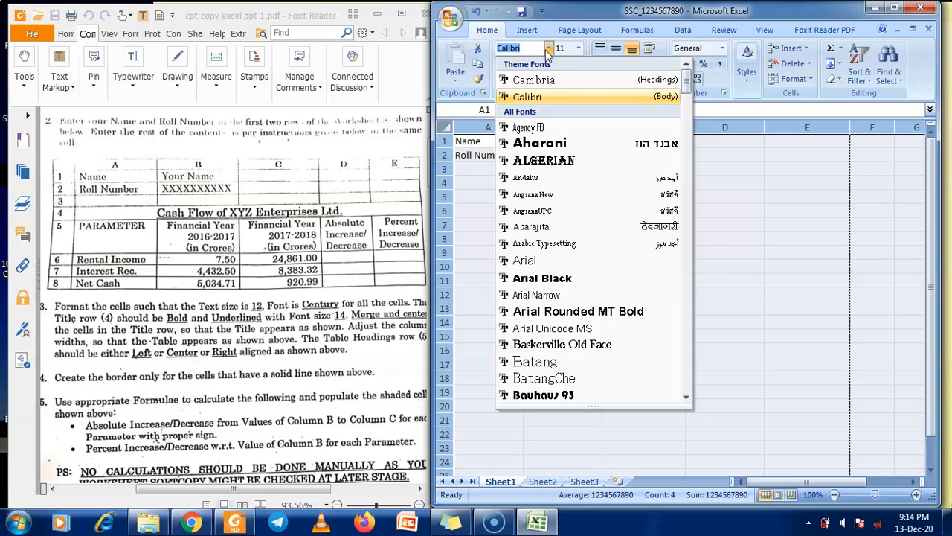
text(Cen)
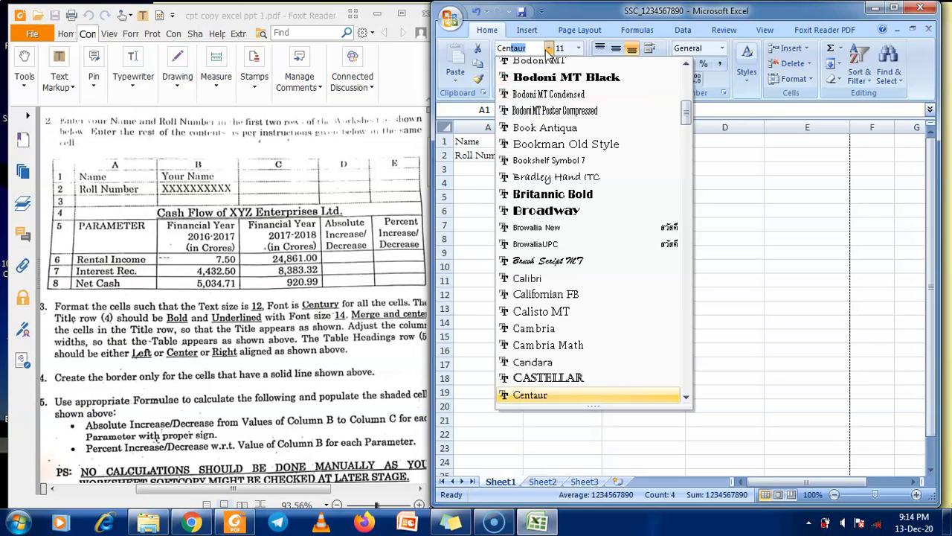
text(tu)
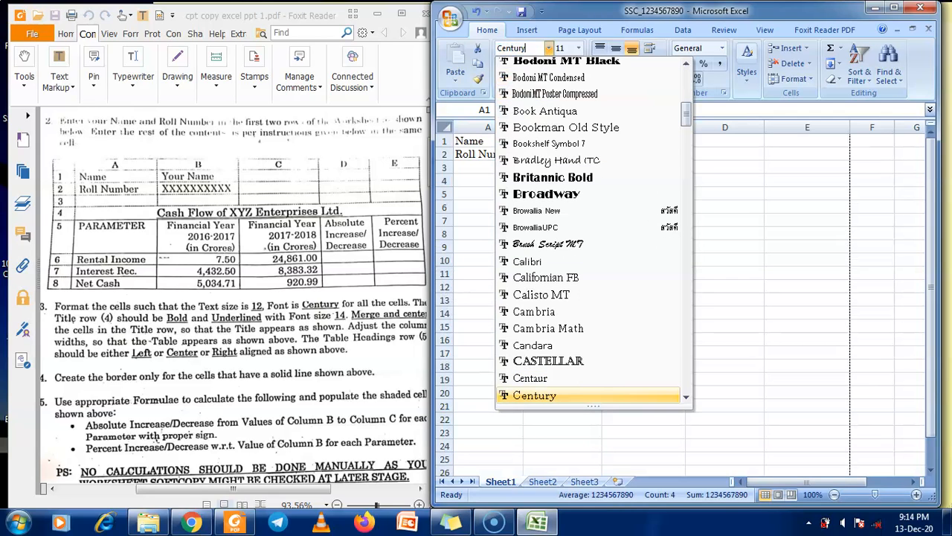
key(Return)
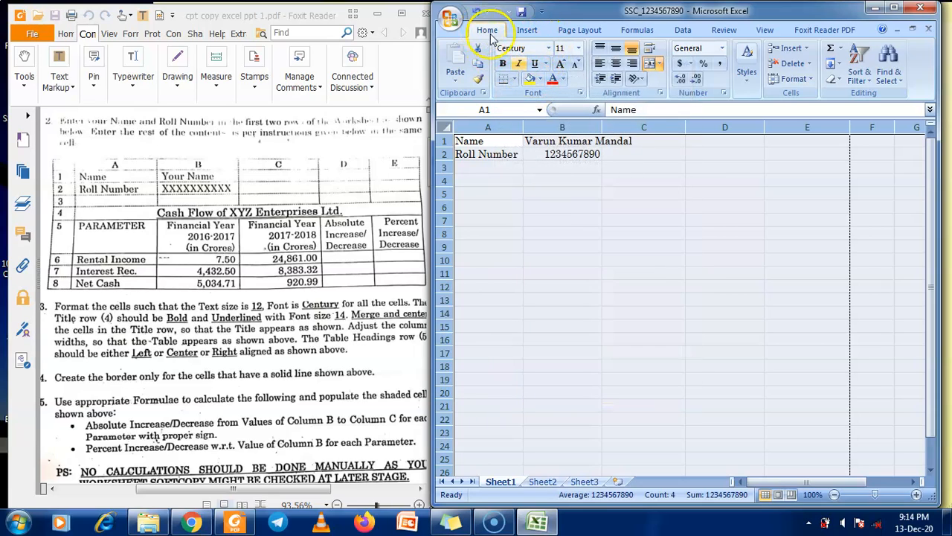
click(578, 49)
click(562, 115)
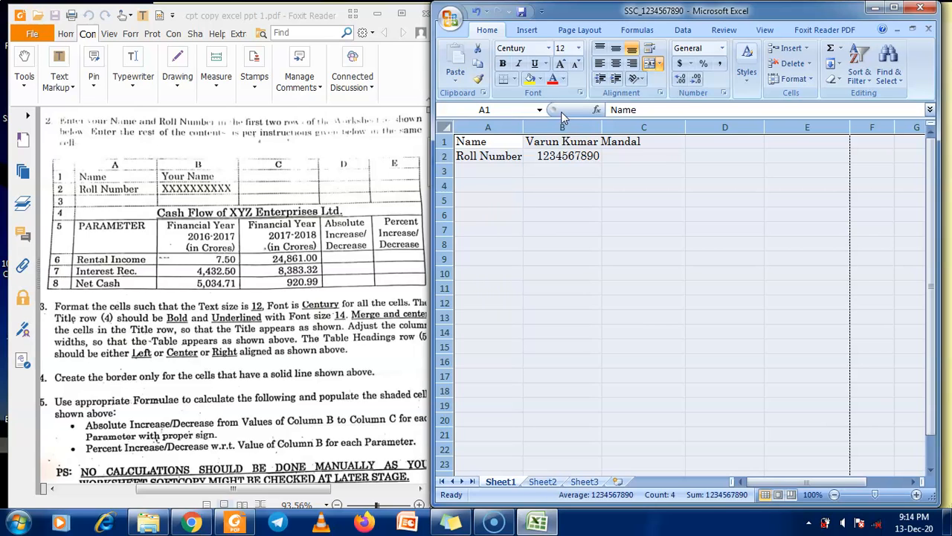
click(292, 325)
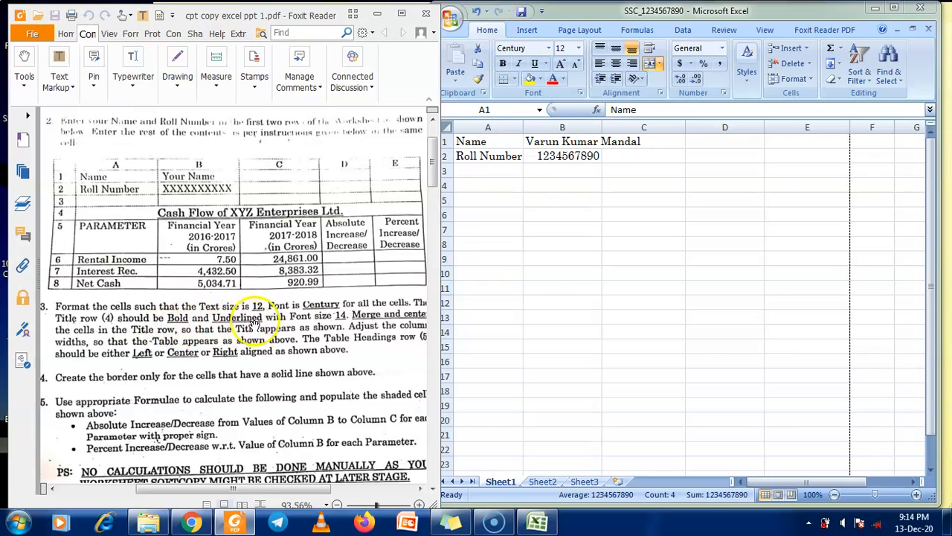
Make row 4 bold, underlined and size 14, then review the PDF's formatting instructions
click(445, 186)
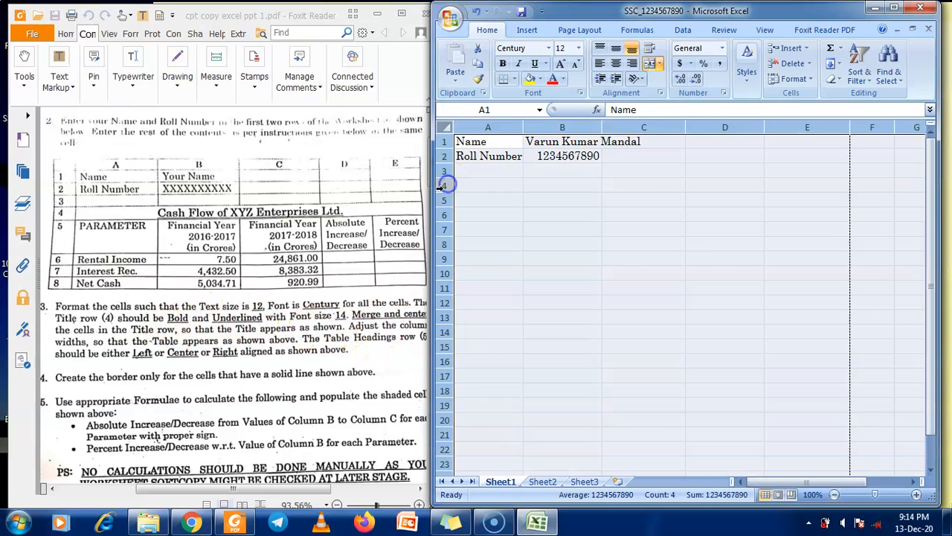
click(444, 186)
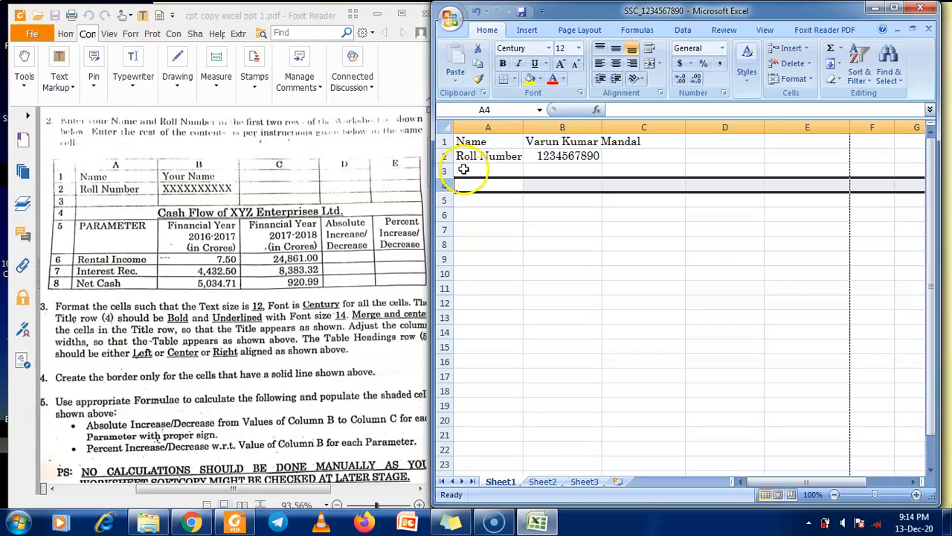
click(504, 65)
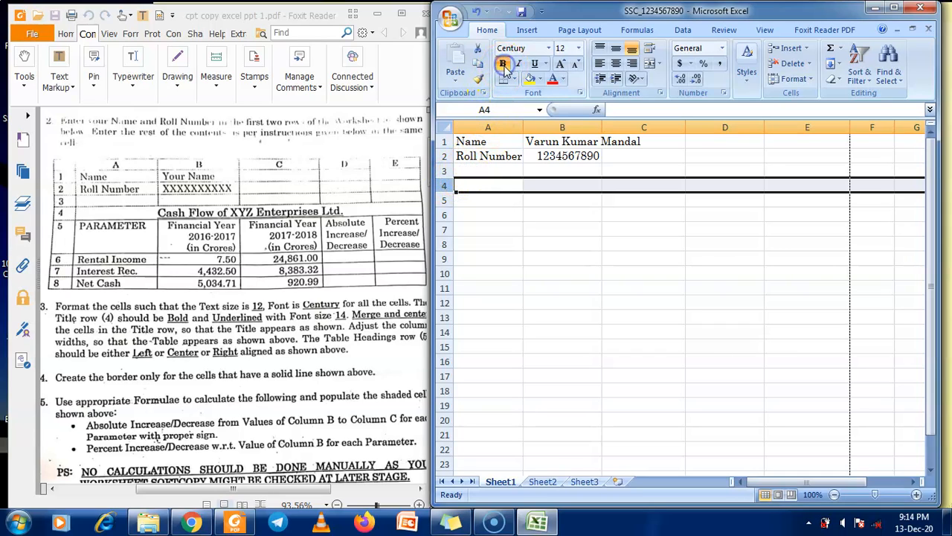
click(535, 64)
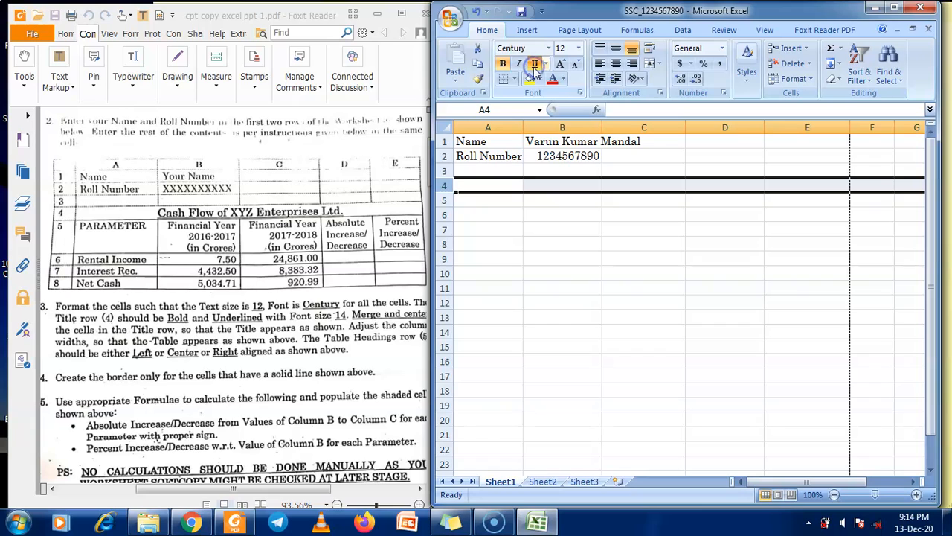
click(578, 48)
click(562, 123)
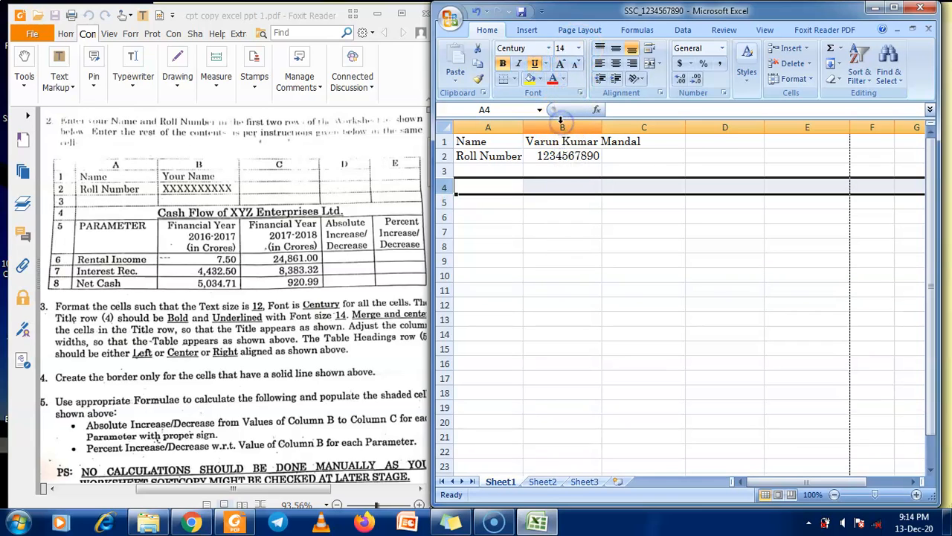
click(319, 349)
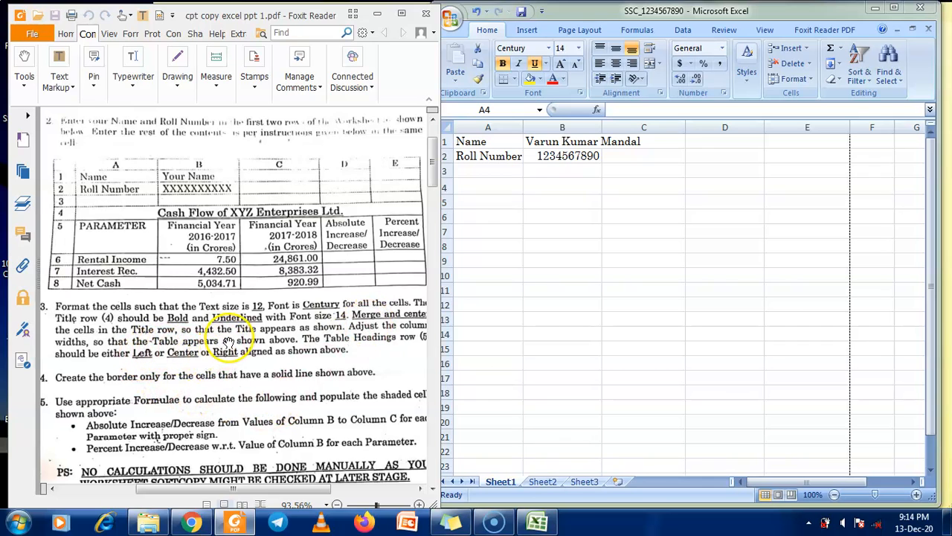
drag(308, 490, 308, 490)
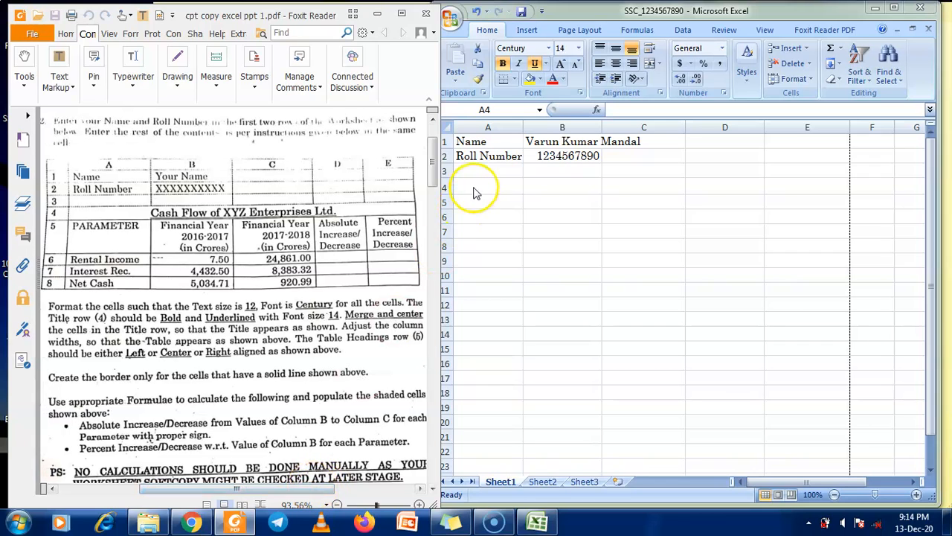
click(475, 186)
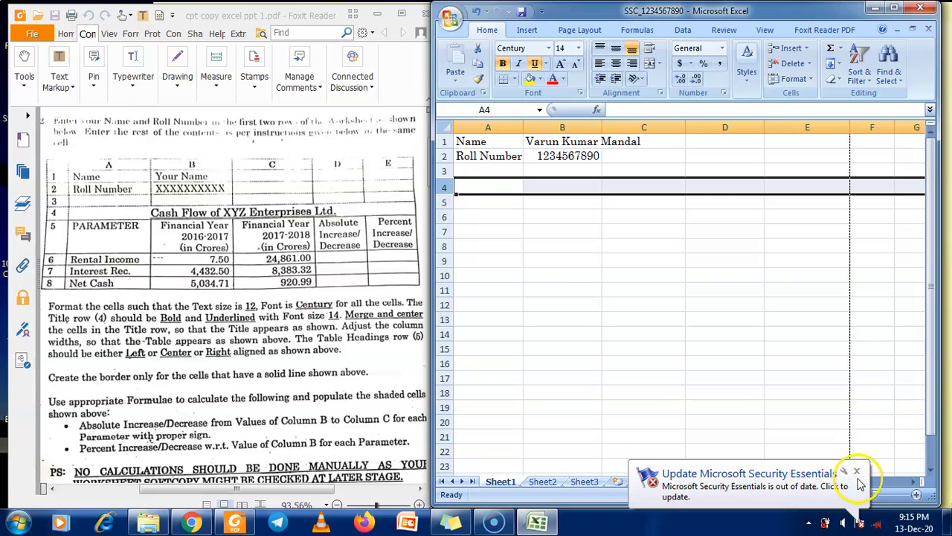
With Excel maximised, select A4:E4 and apply Merge & Center, then restore the window
double_click(670, 10)
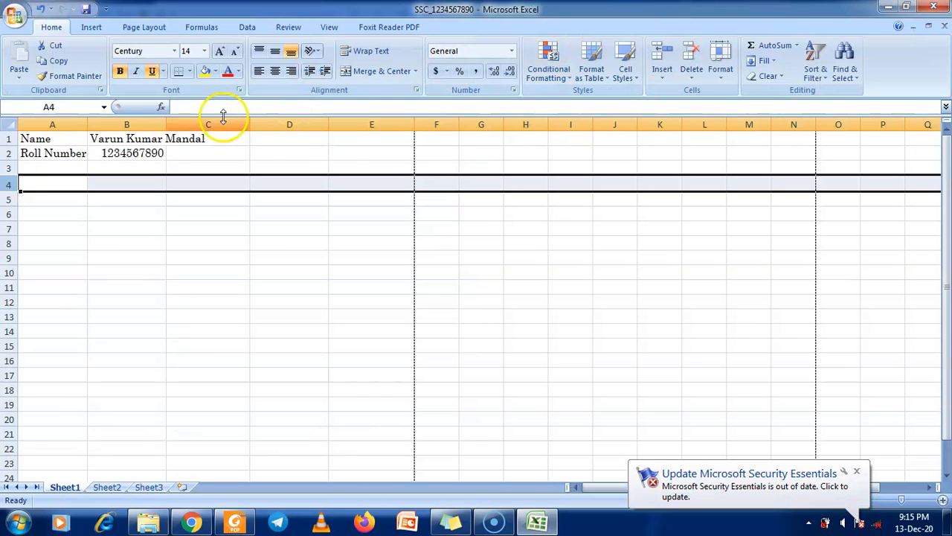
click(38, 184)
drag(39, 184, 360, 184)
click(64, 185)
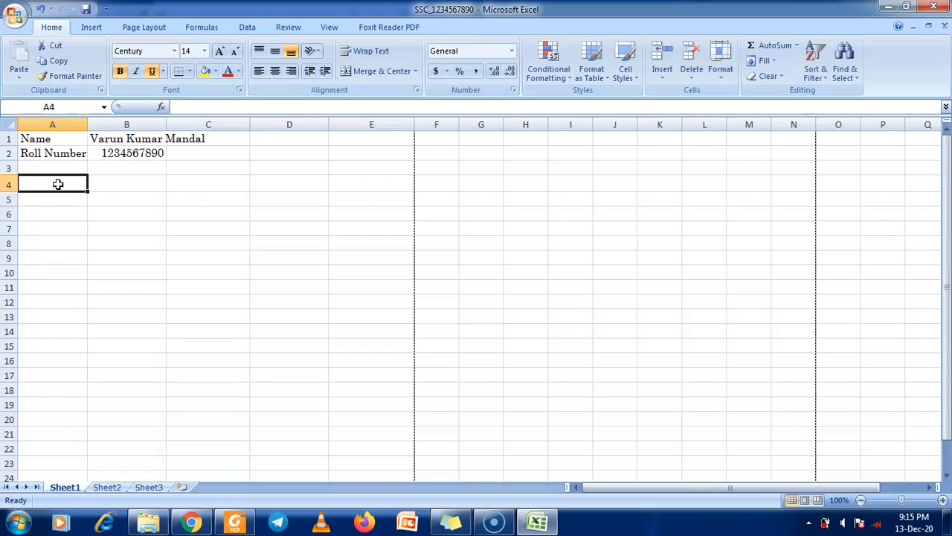
drag(58, 184, 329, 185)
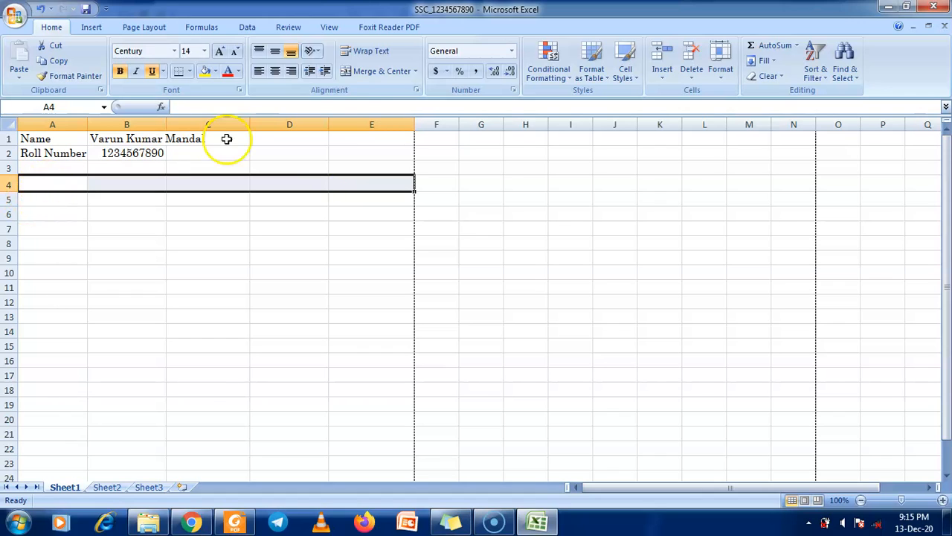
click(365, 72)
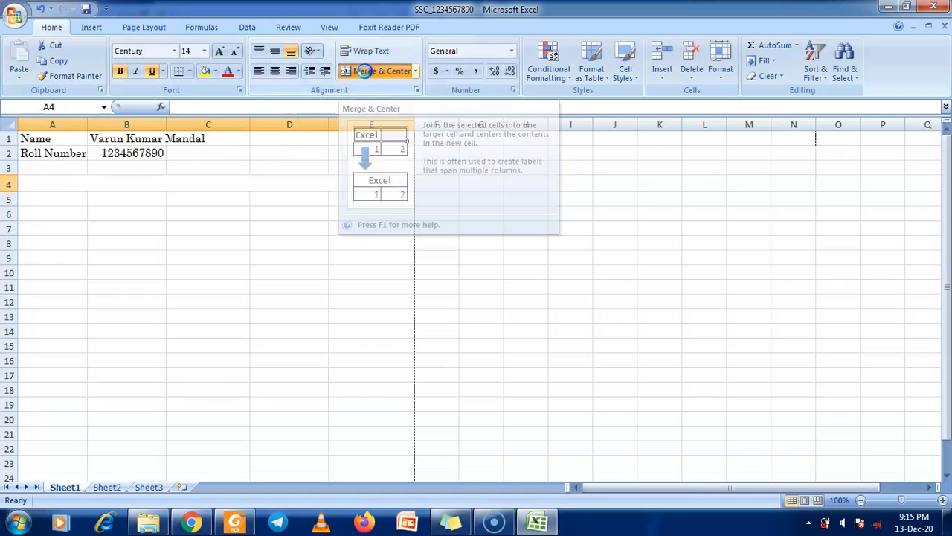
double_click(415, 11)
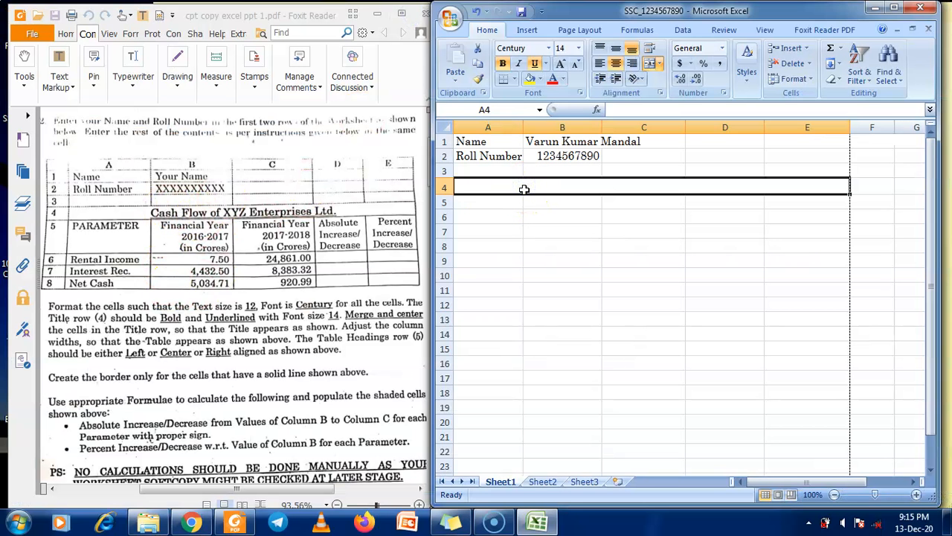
Enter 'Cash Flow of XYZ Enterprises Ltd.' as the title in merged cell A4
text(Cas)
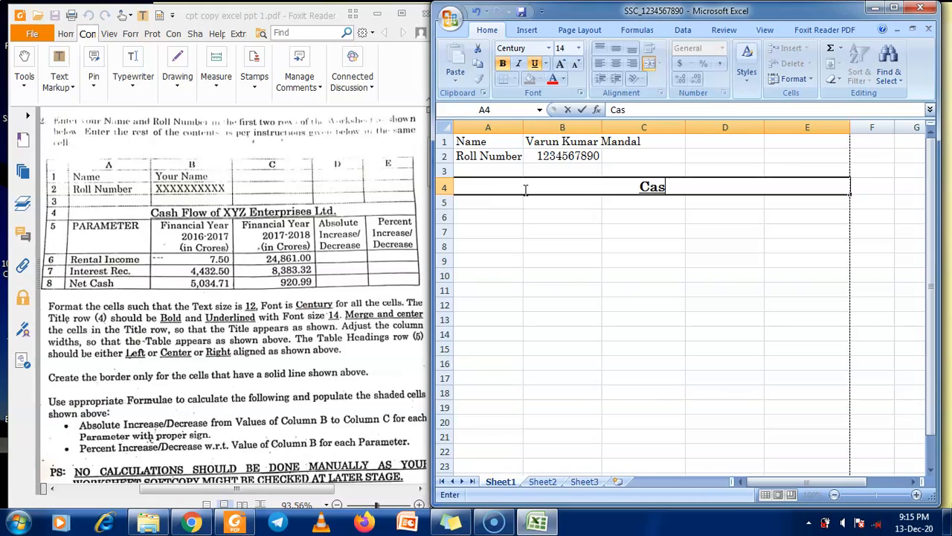
text(h Flow )
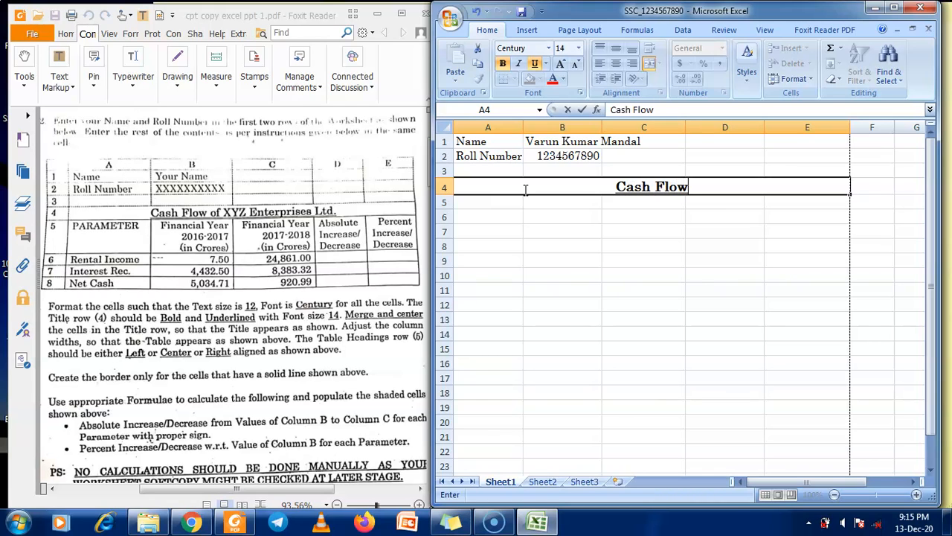
text(of XY)
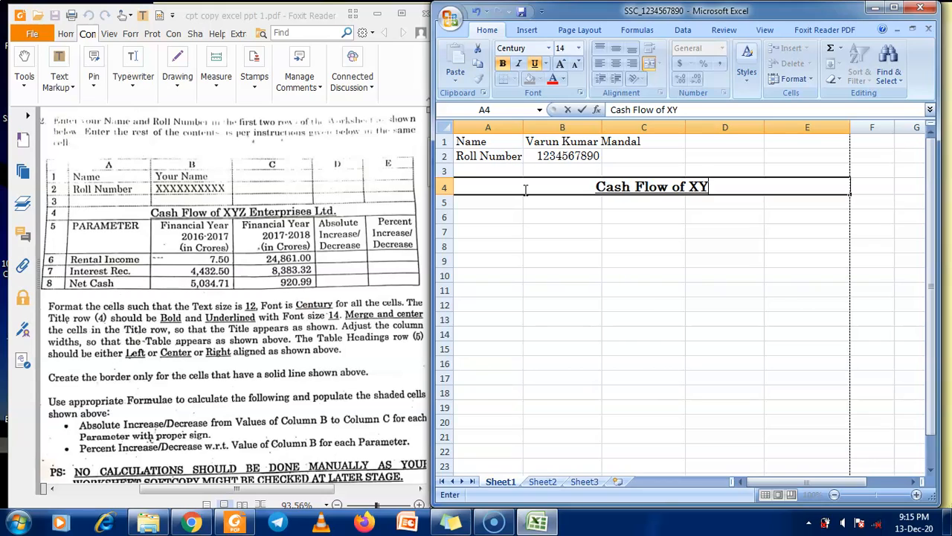
text(Z Enter)
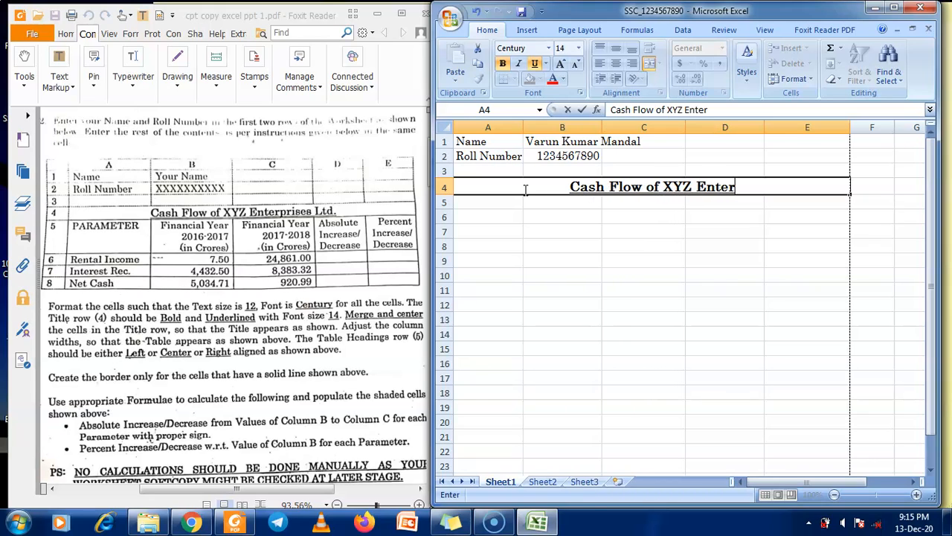
text(pris)
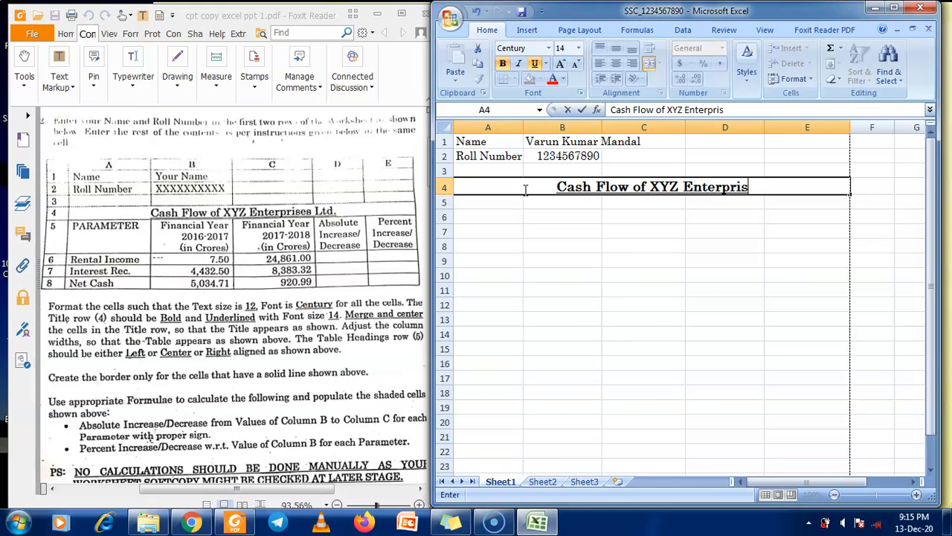
text(es Ltd.)
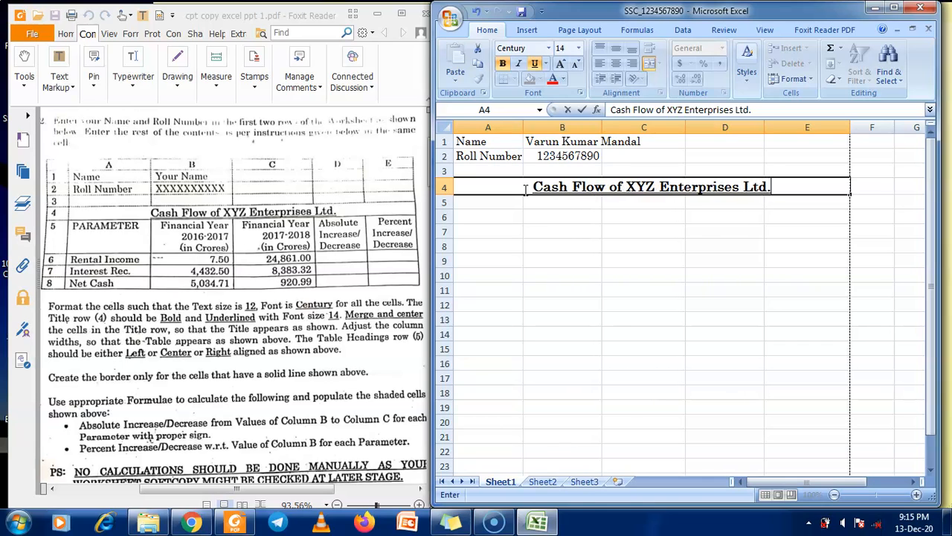
click(221, 341)
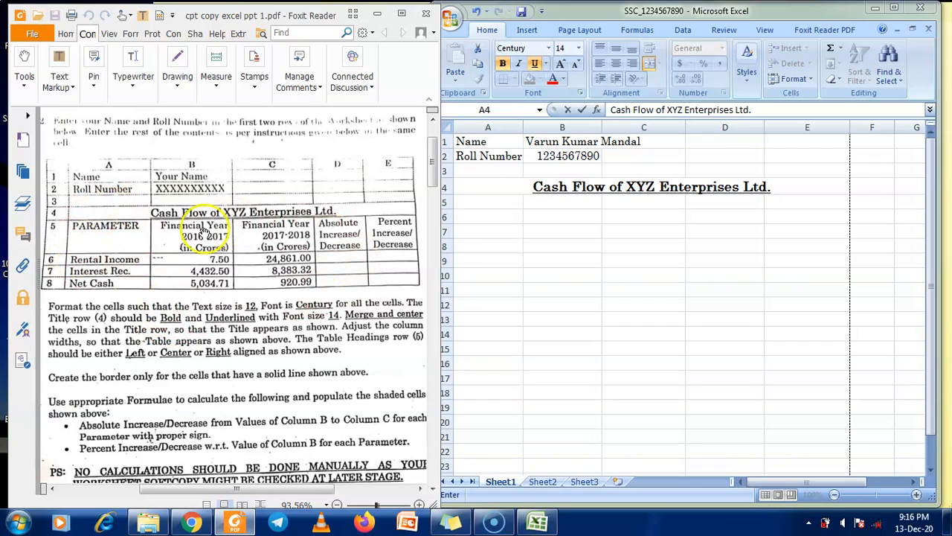
Enter PARAMETER in A5 and widen column A to fit it
click(493, 203)
click(493, 203)
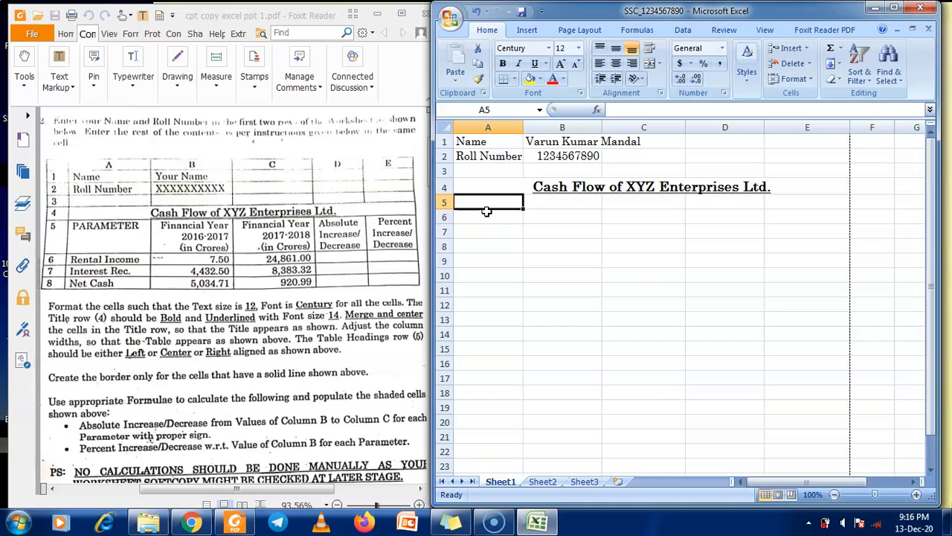
text(PARA)
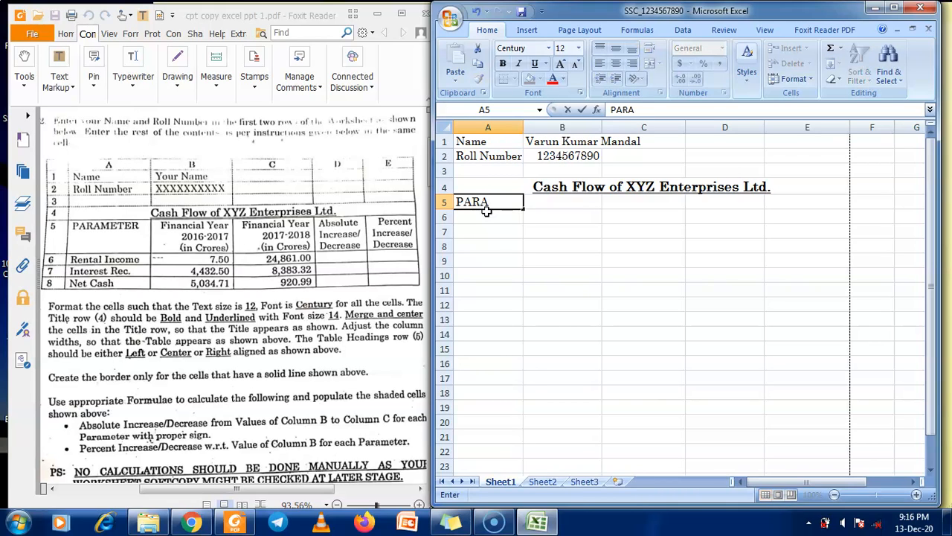
text(METER)
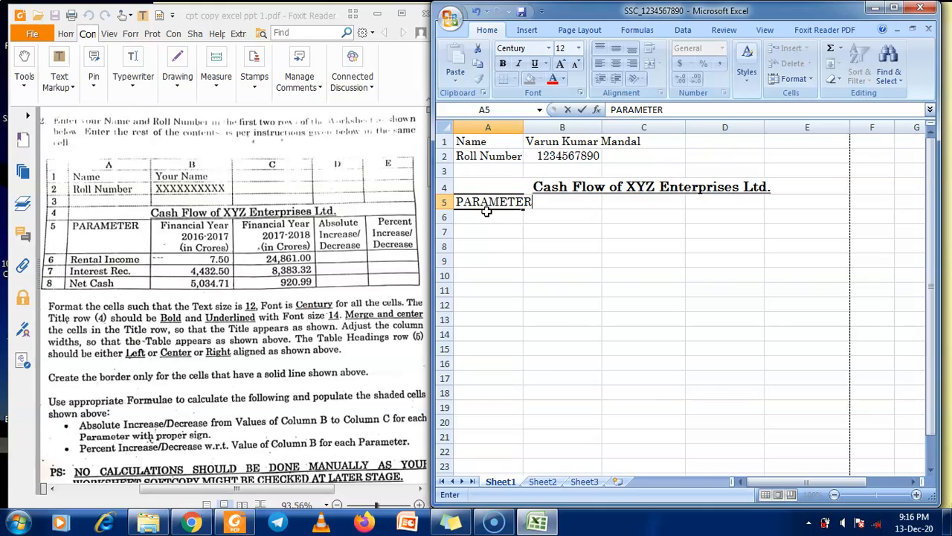
key(Tab)
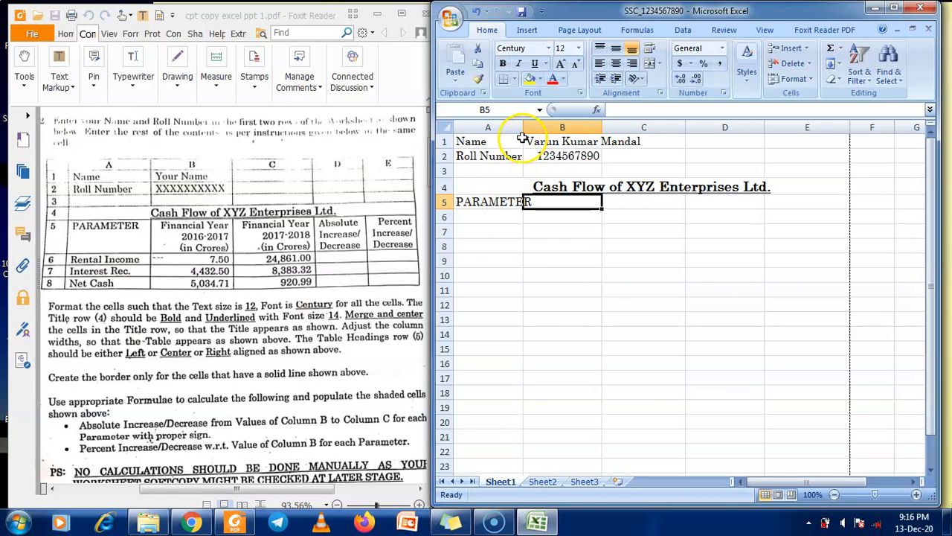
drag(523, 122, 537, 122)
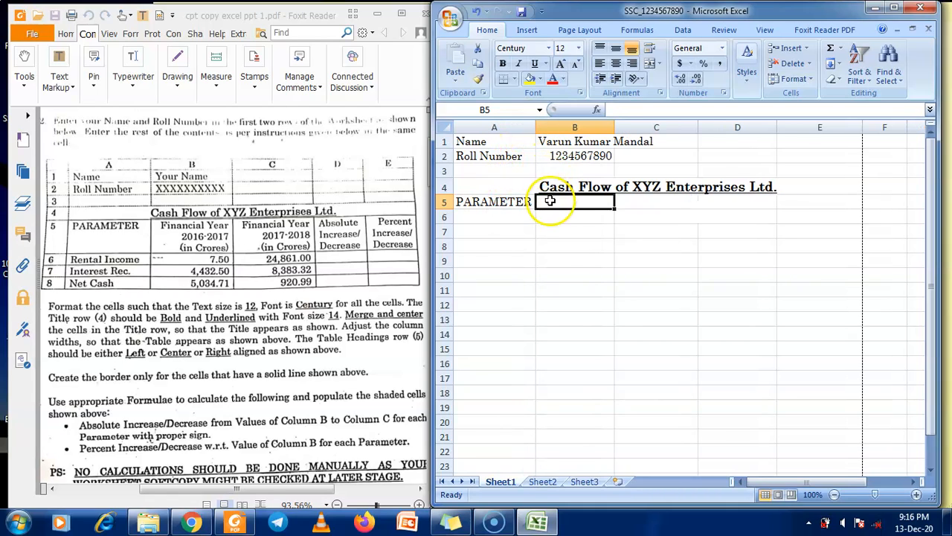
Enter the three-line heading 'Financial Year / 2016-17 / (in Crores)' in B5
text(Financial YEar)
key(BackSpace)
key(BackSpace)
key(BackSpace)
text(ear)
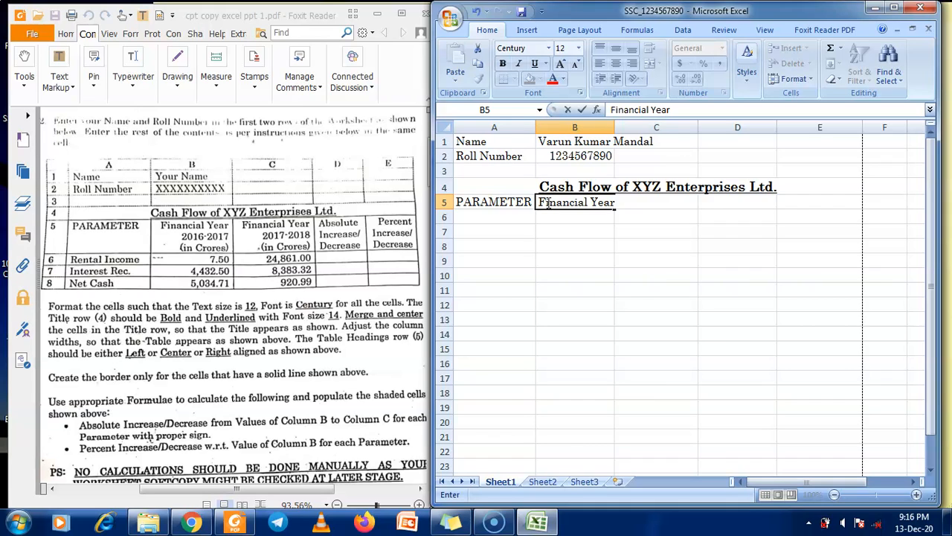
key(alt+Return)
text(2016-1)
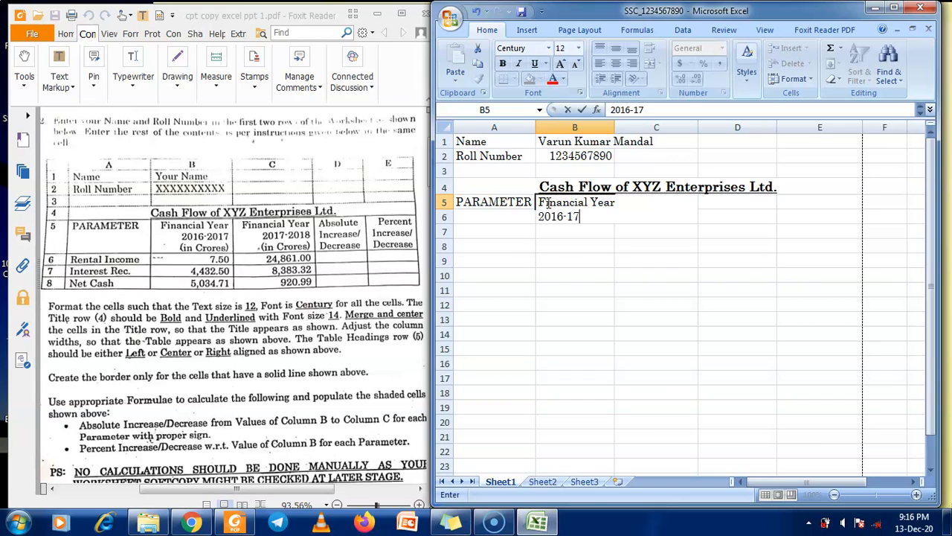
text(7)
key(alt+Return)
text((inc)
text(Cro)
text(re)
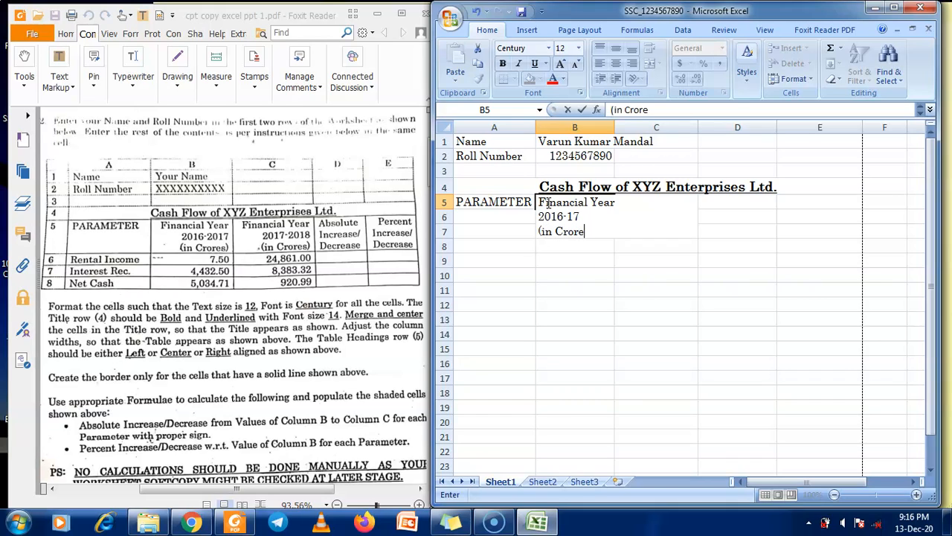
text(s))
key(Tab)
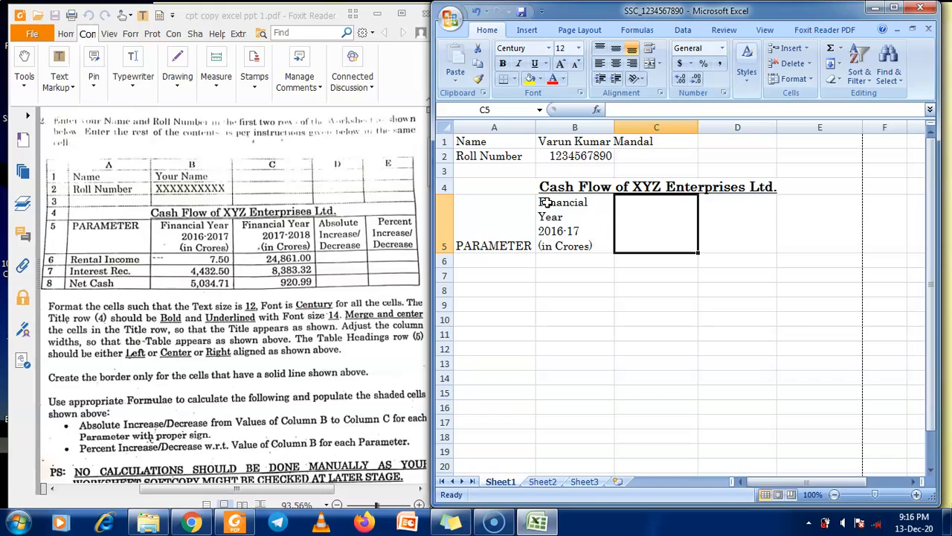
Enter the three-line heading 'Financial Year / 2017-2018 / (in Crores)' in C5
text(Finan)
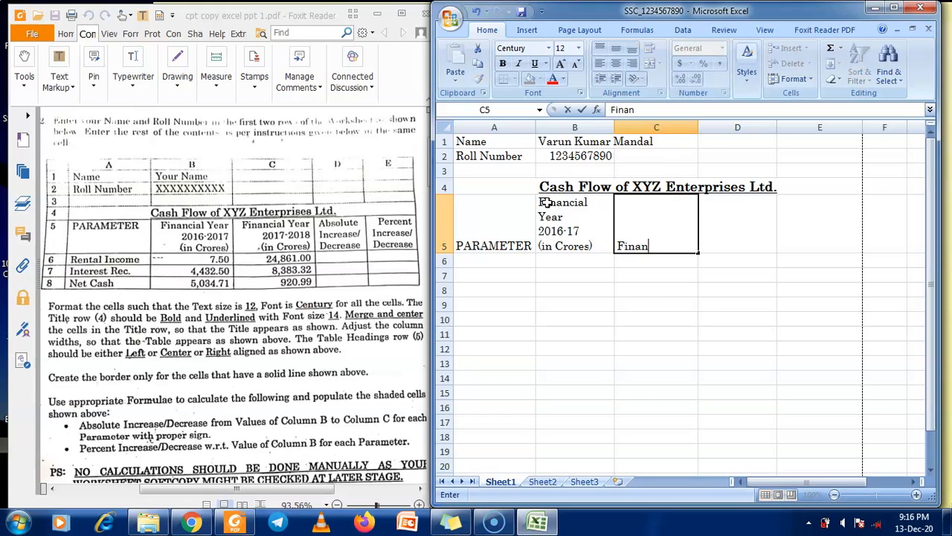
text(cial Year)
key(alt+Return)
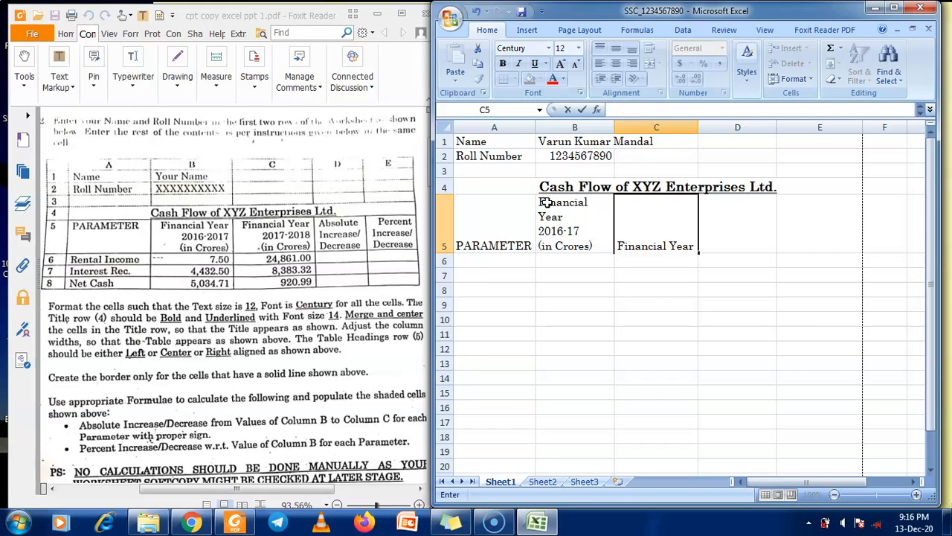
text(2017-20)
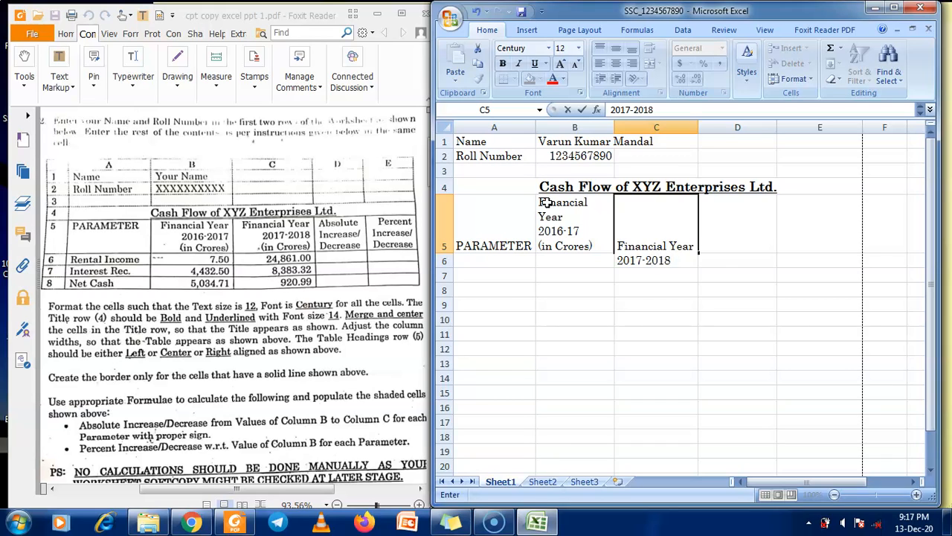
text(18)
key(alt+Return)
text((in Cro)
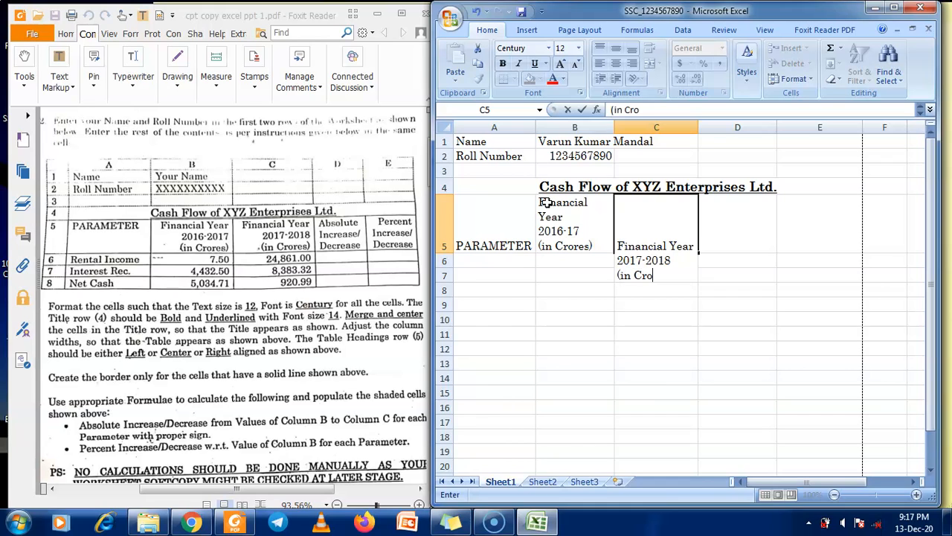
text(res))
key(Tab)
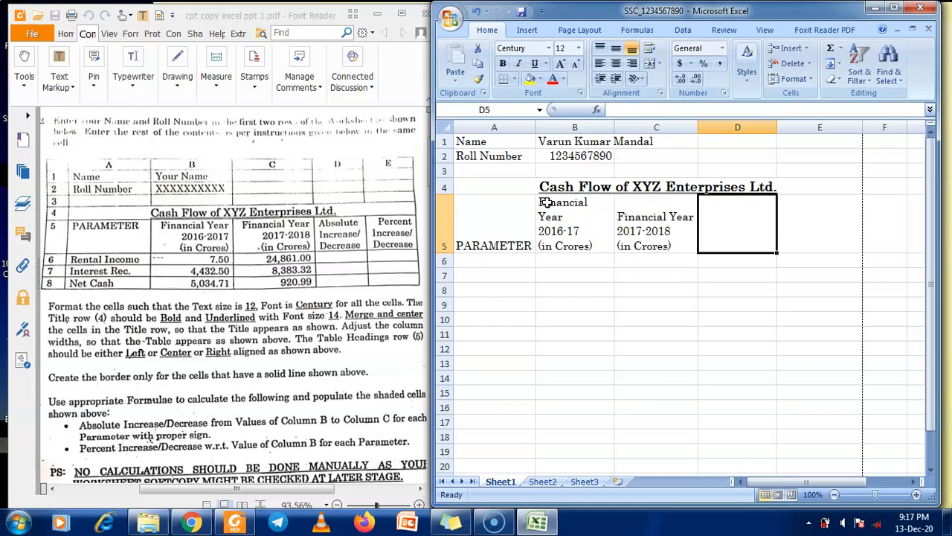
Enter the three-line heading 'Absolute / Increase/ / Decrease' in D5
text(Absolute)
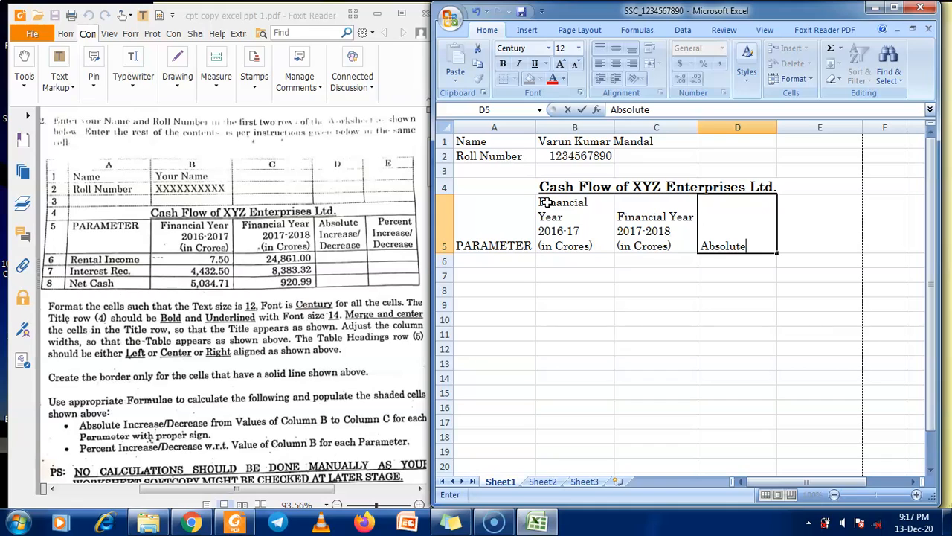
key(alt+Return)
text(Increase/)
key(alt+Return)
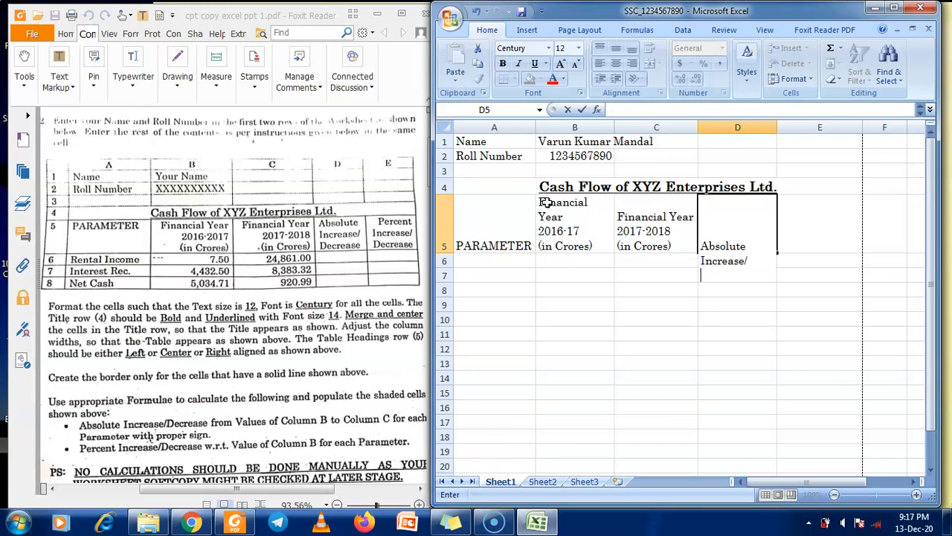
text(Decrease)
key(Tab)
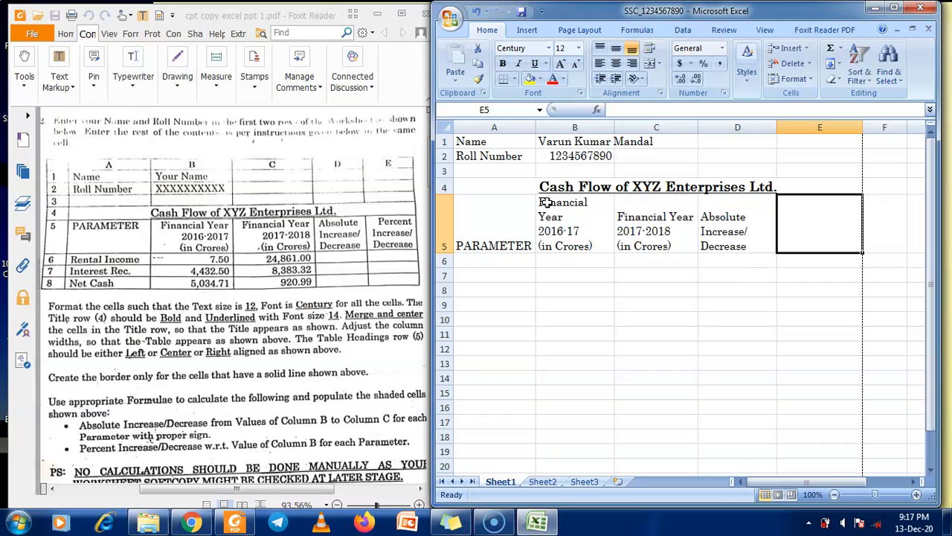
Enter the three-line heading 'Percent / Increase/ / Decrease' in E5
text(Perce)
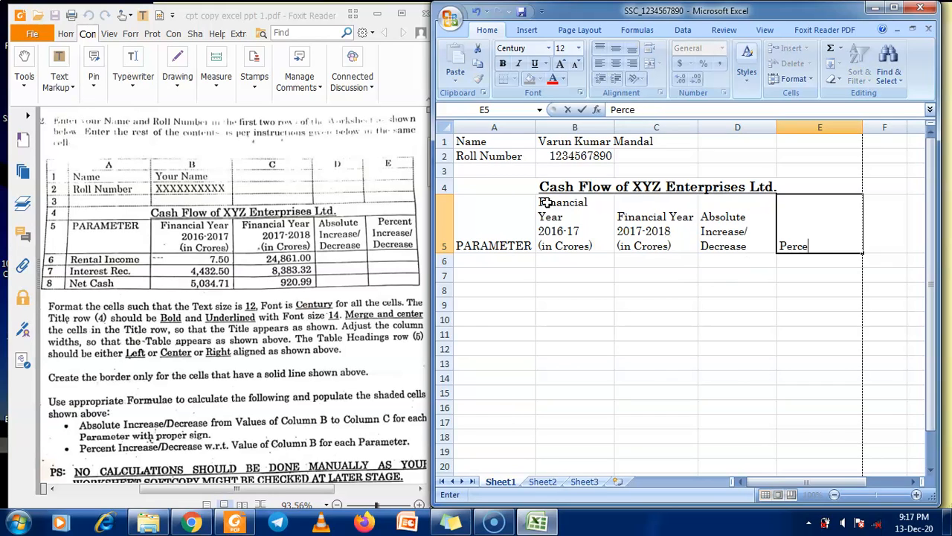
text(nt)
key(alt+Return)
text(Increase)
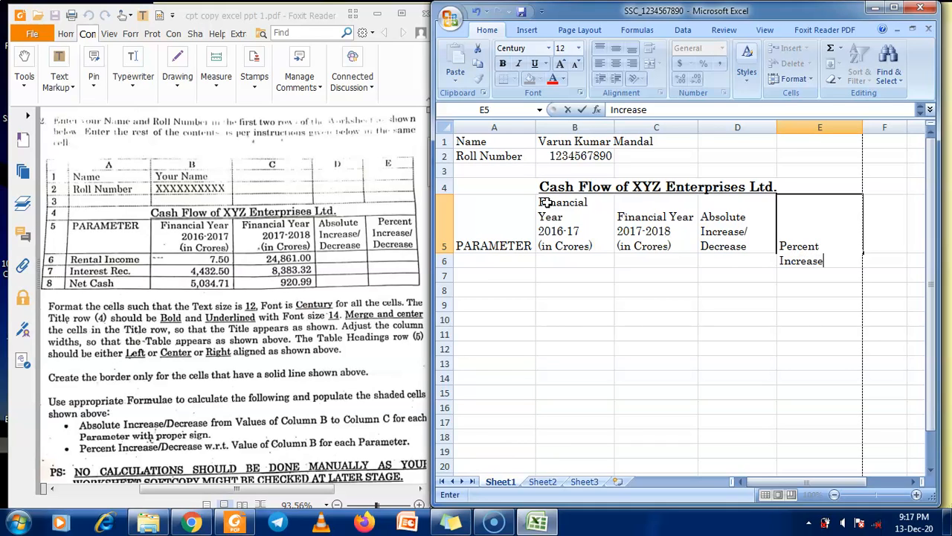
text(/)
key(alt+Return)
text(D)
key(BackSpace)
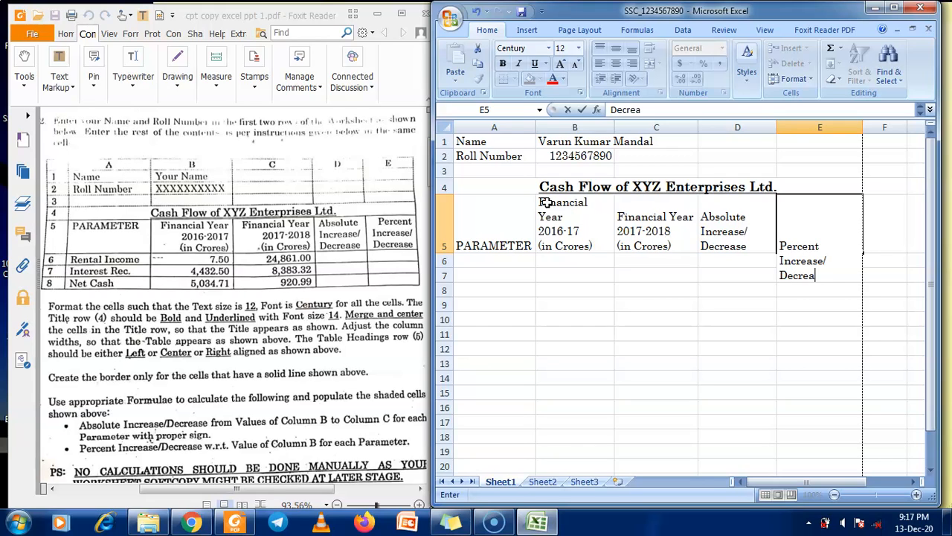
key(Return)
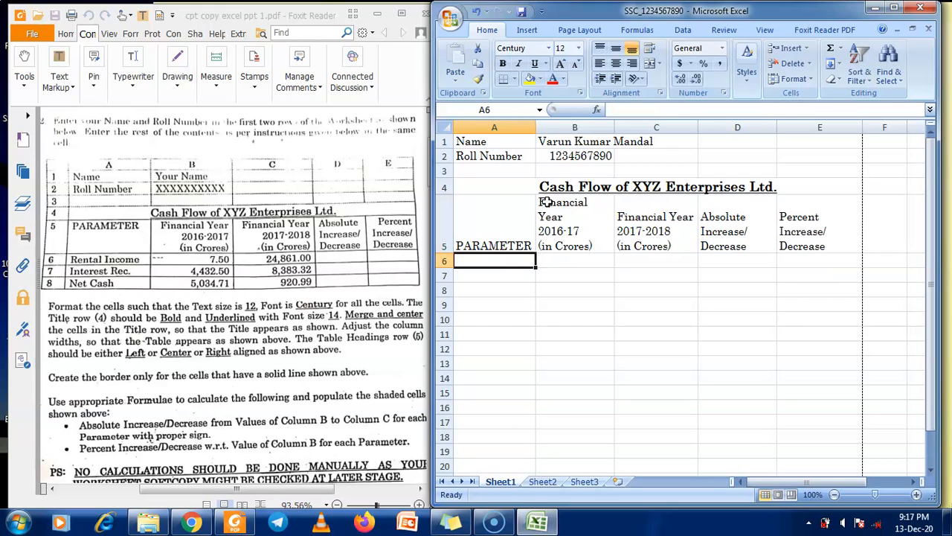
Resize columns A to E to about 19.71, 15.71, 19.14, 13.14 and 13.43
click(521, 218)
drag(534, 128, 551, 124)
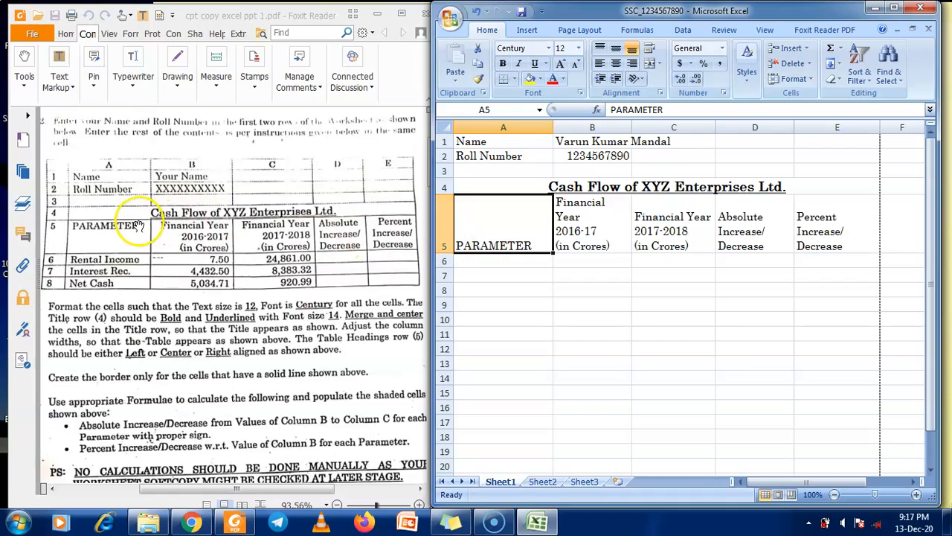
mouse_move(632, 127)
mouse_down()
mouse_move(656, 127)
mouse_move(646, 128)
mouse_up()
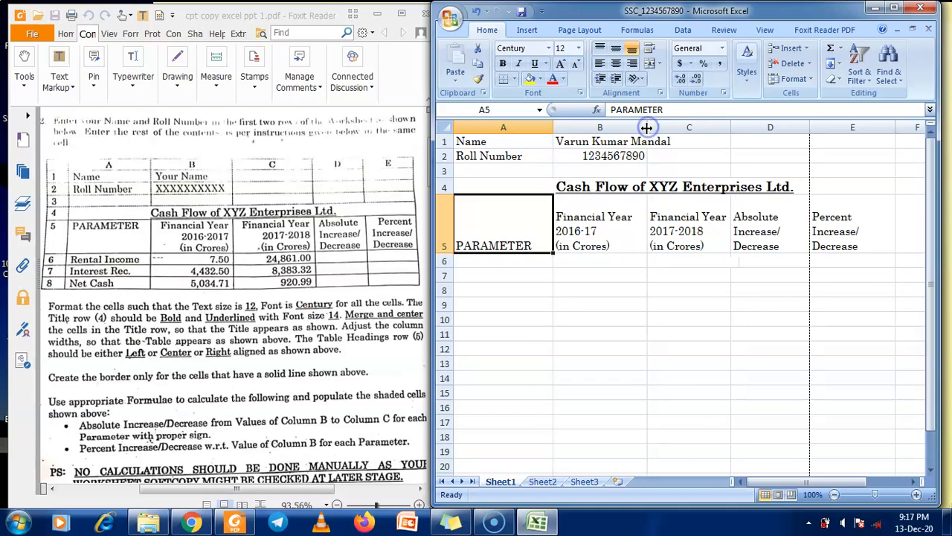
drag(731, 125, 743, 123)
drag(822, 127, 809, 127)
drag(899, 127, 871, 131)
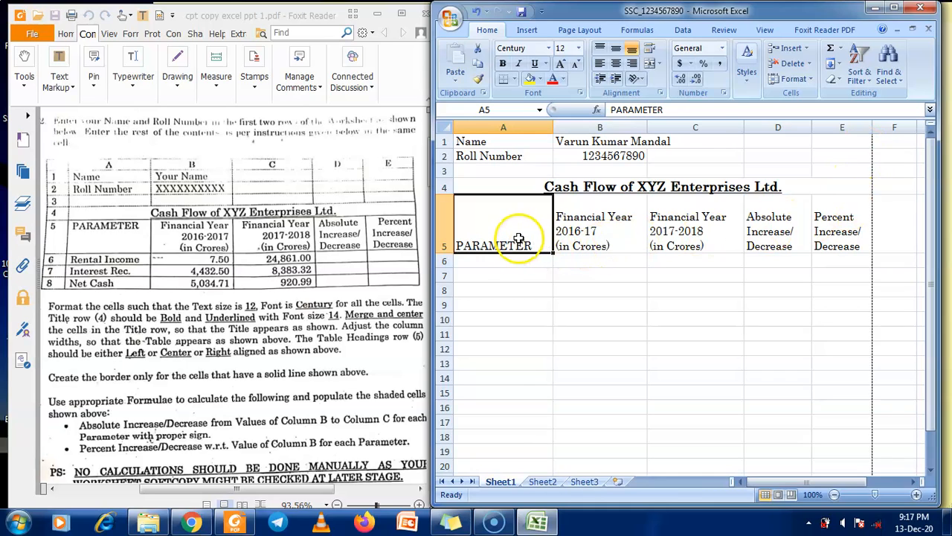
Top-align the row 5 headings, right-align B5, C5 and E5, and centre D5
click(616, 47)
click(600, 48)
click(581, 215)
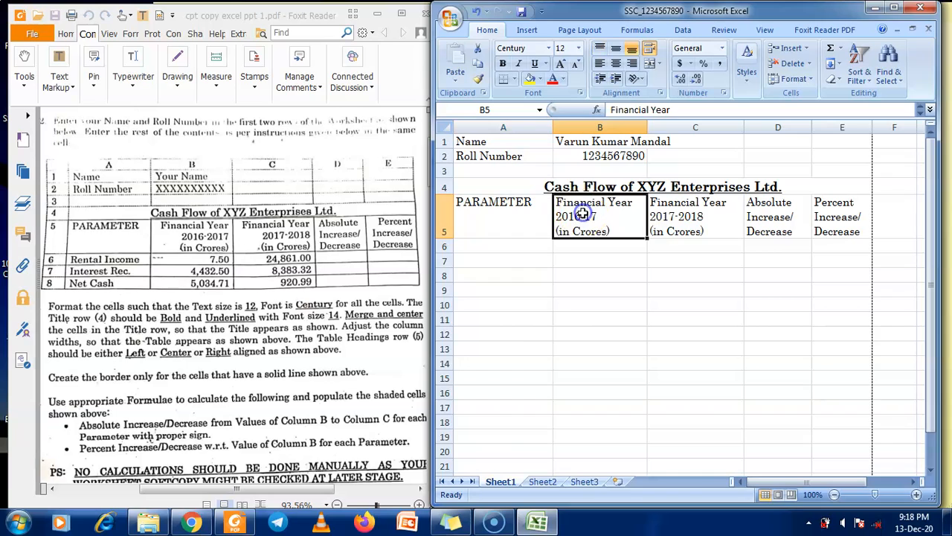
click(632, 64)
click(690, 216)
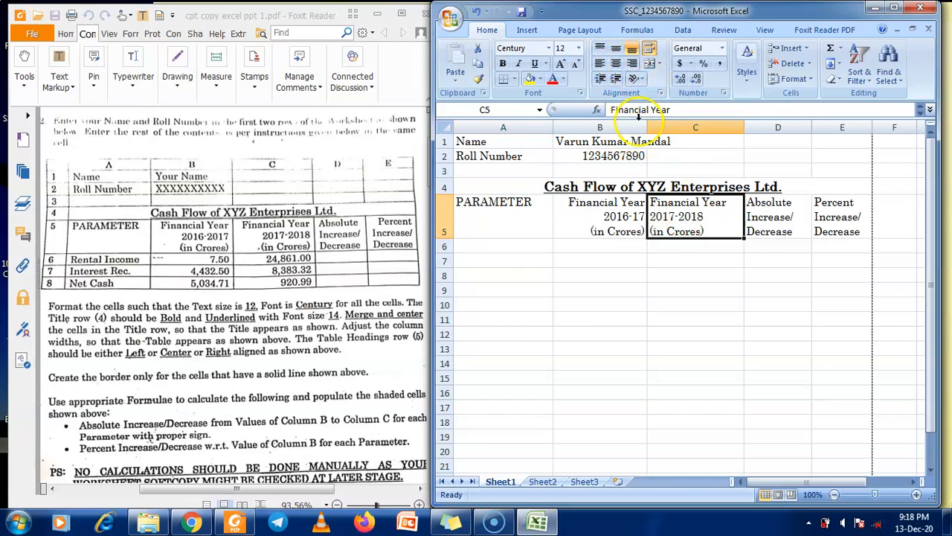
click(632, 63)
click(760, 225)
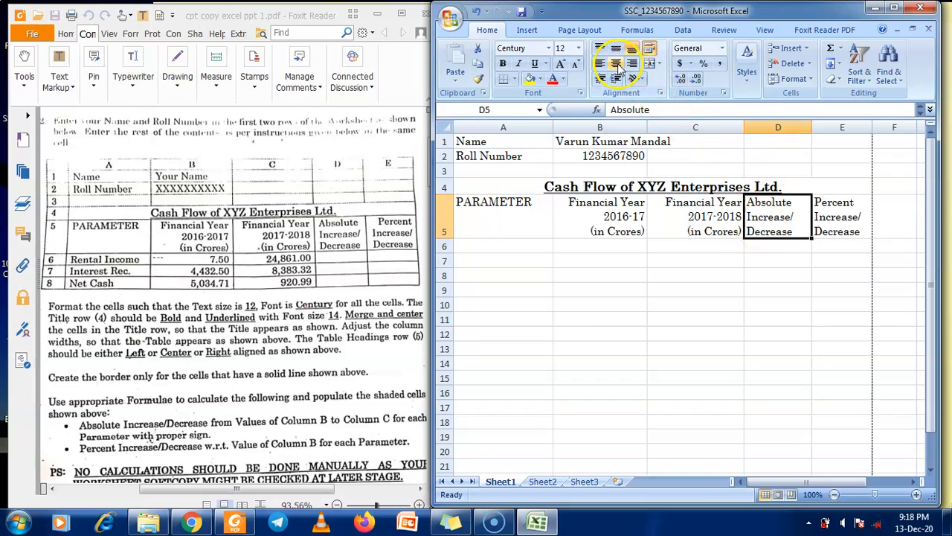
click(616, 64)
click(840, 212)
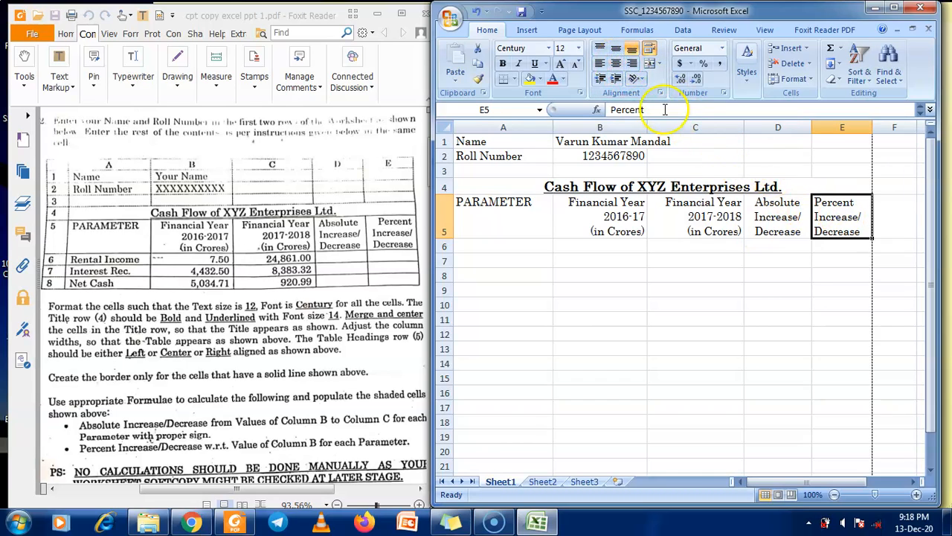
click(632, 63)
Narrow column D slightly, set A to about 17.00, B to 19.29 and C to 20.43
drag(811, 127, 804, 127)
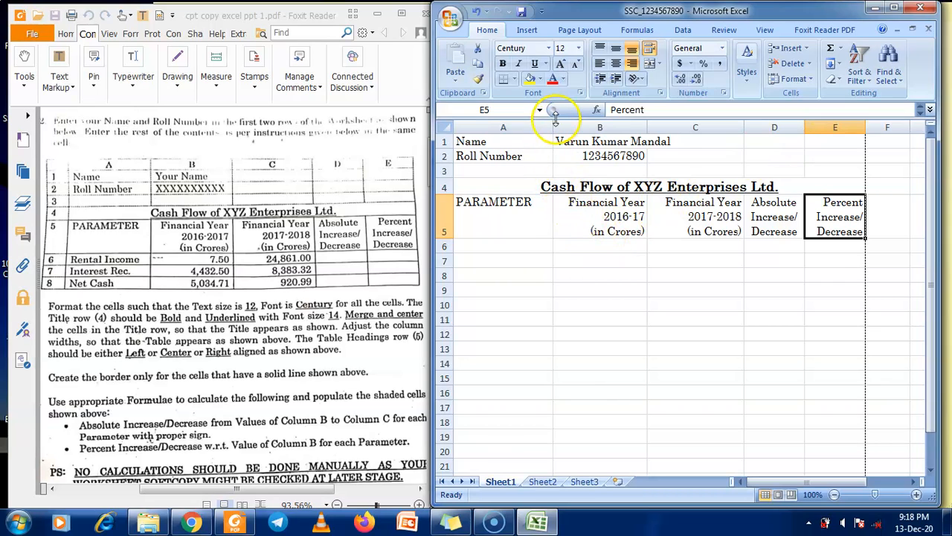
drag(553, 127, 546, 127)
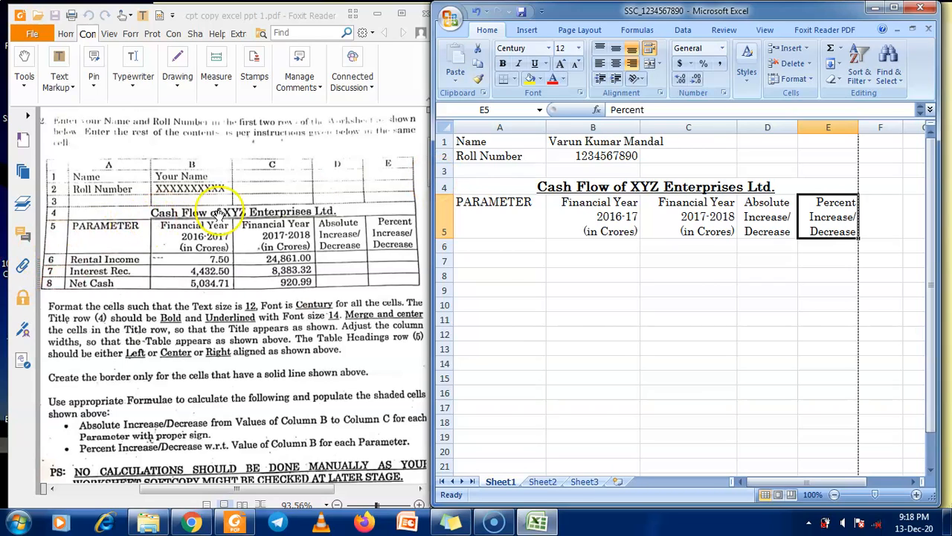
drag(547, 128, 538, 131)
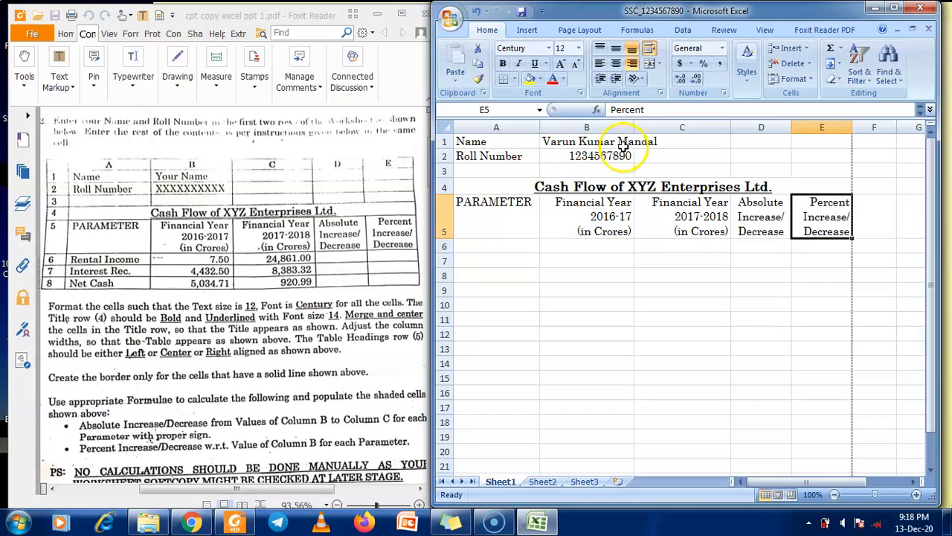
drag(633, 127, 641, 127)
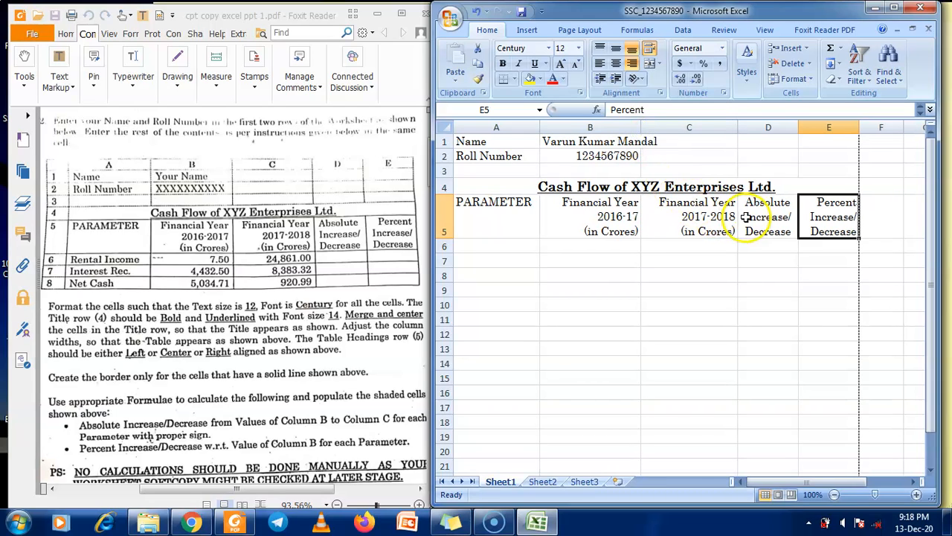
drag(738, 127, 749, 127)
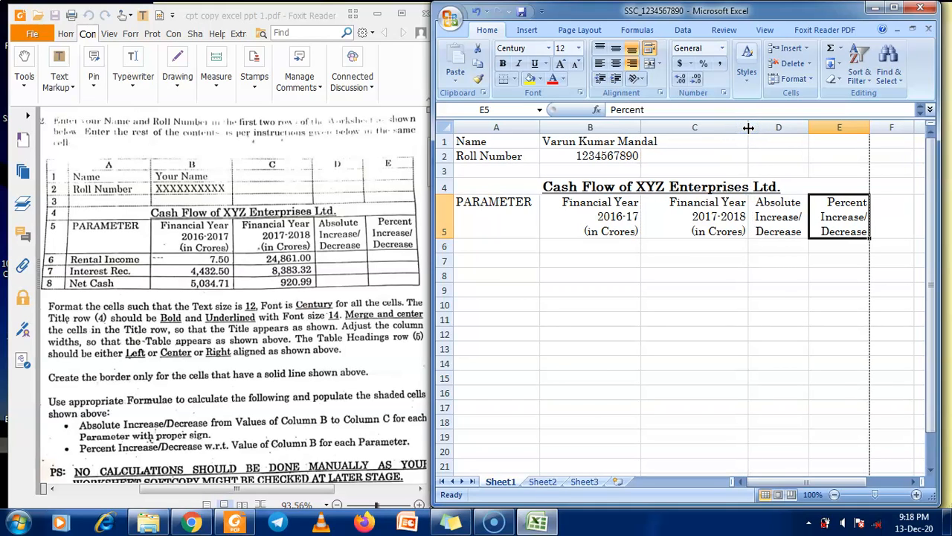
drag(748, 127, 744, 131)
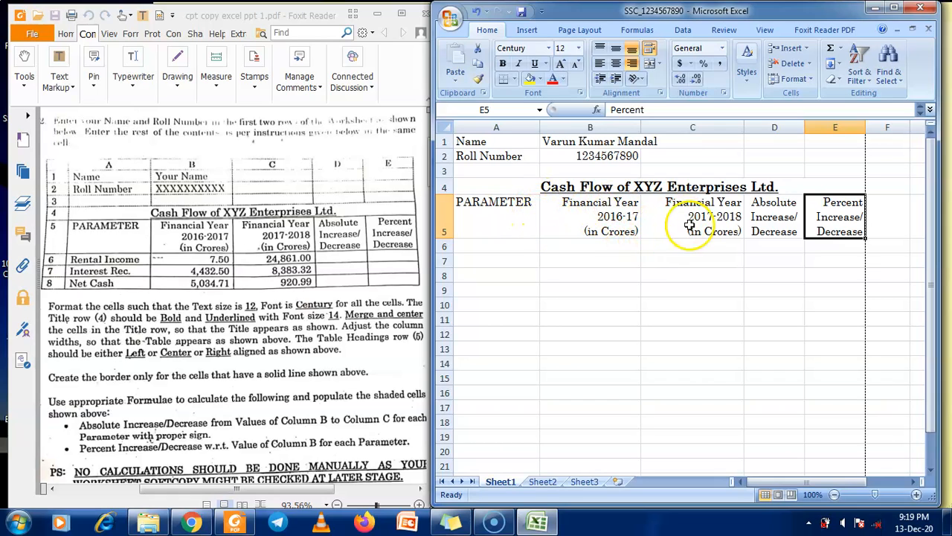
Enter the labels Rental Income, Interest Rec. and Net Cash in A6:A8
click(516, 242)
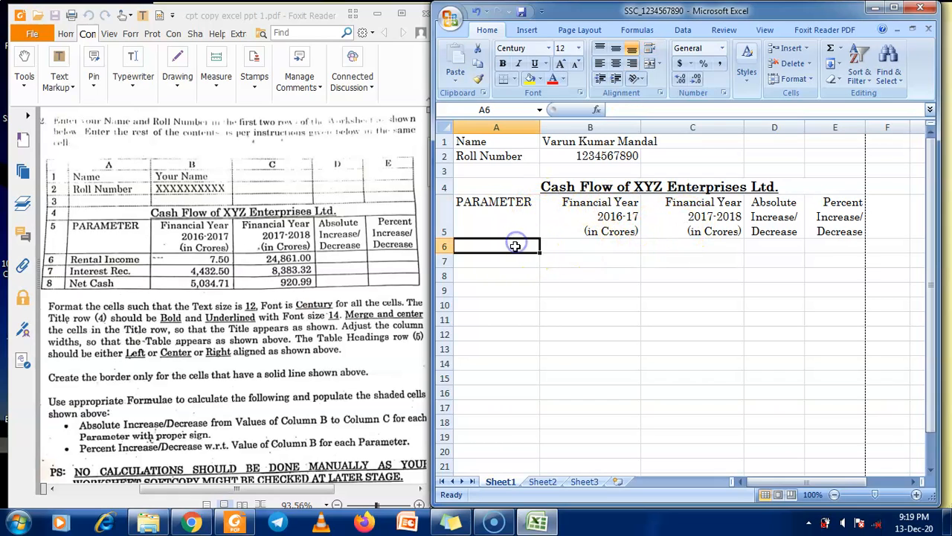
text(Rental Income)
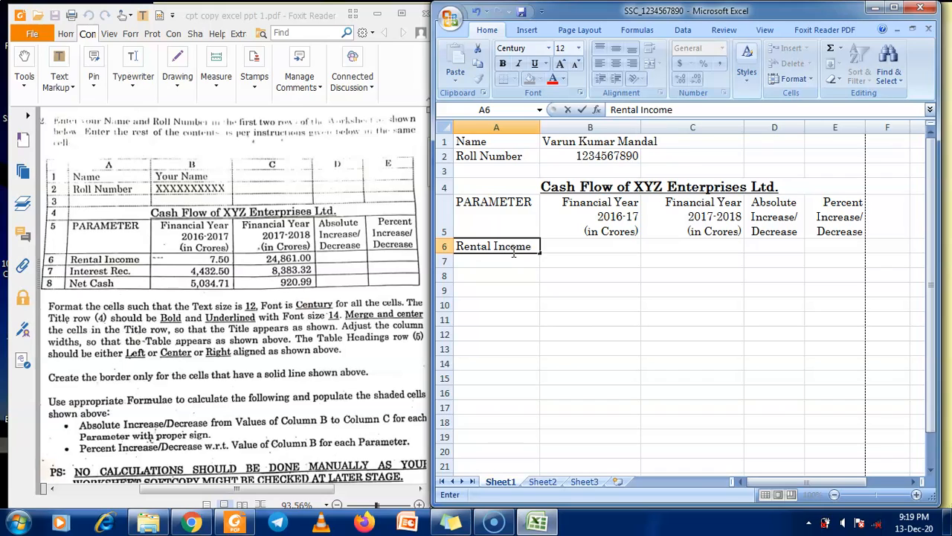
key(Return)
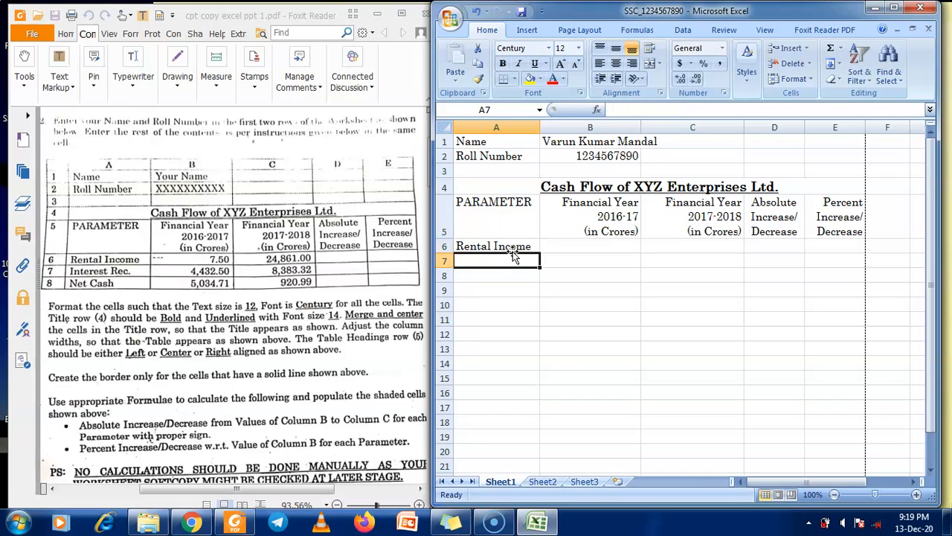
text(Interest R)
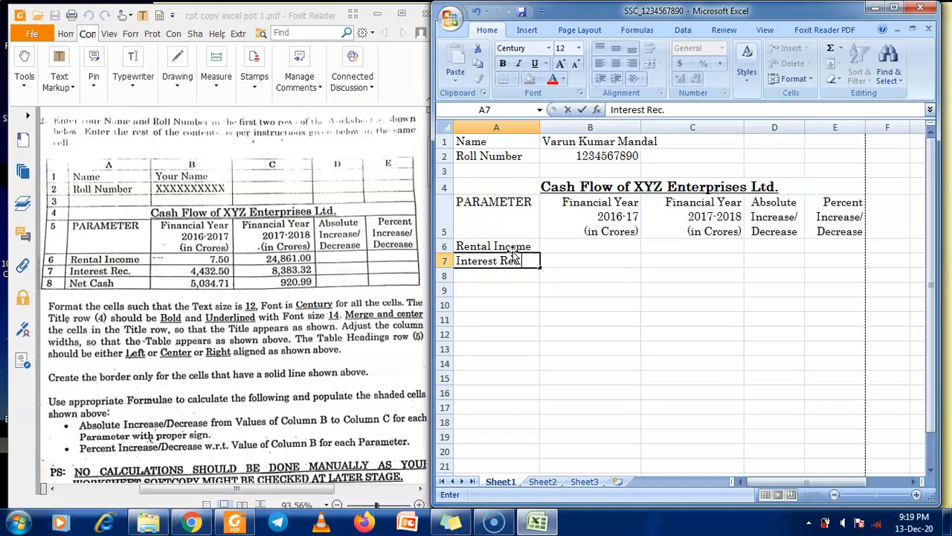
text(ec.)
key(Return)
text(N)
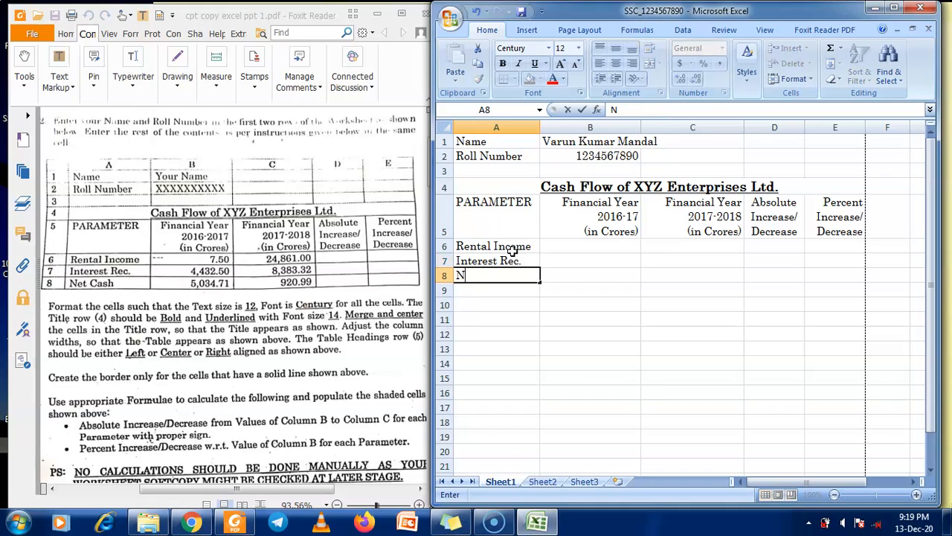
text(et CAsh)
key(BackSpace)
key(BackSpace)
text(h)
key(Tab)
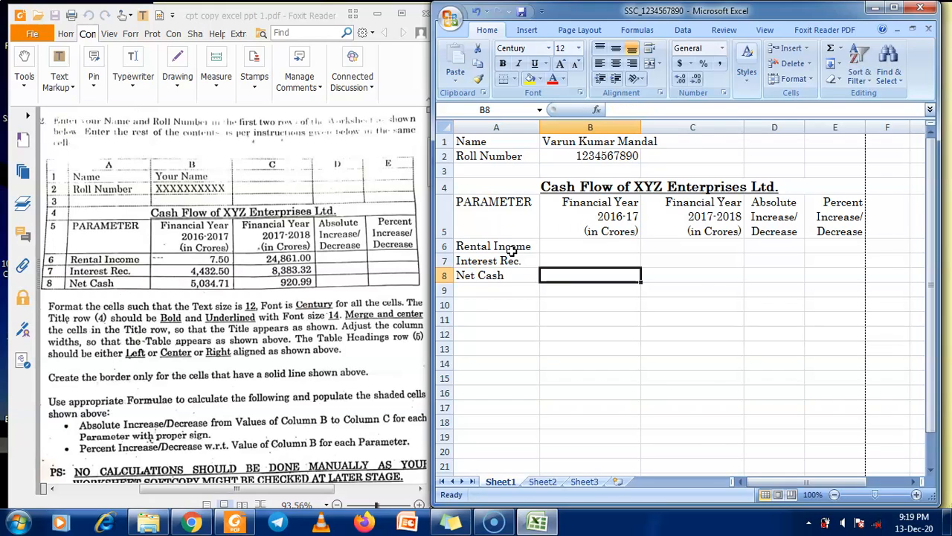
click(613, 246)
Enter 7.5, 4432.5 and 5034.71 into B6:B8
text(7.50)
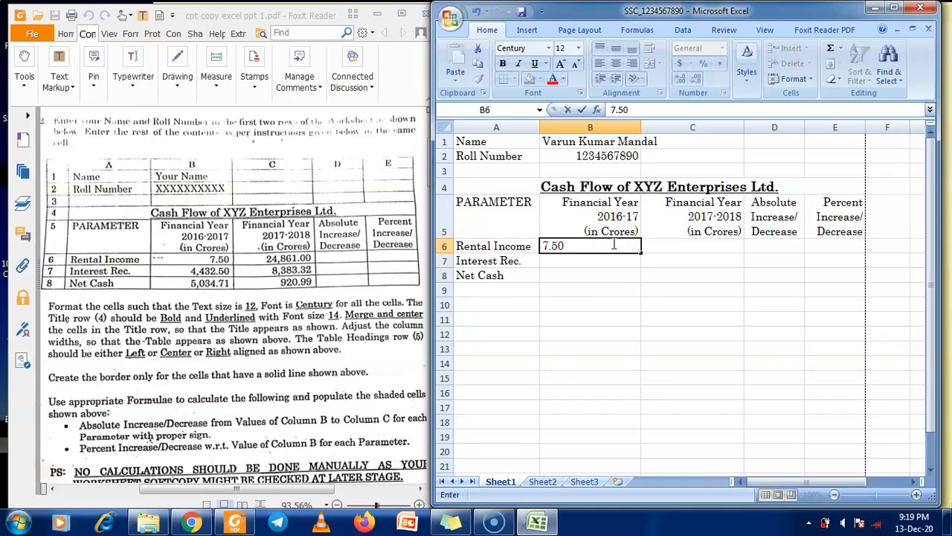
key(Return)
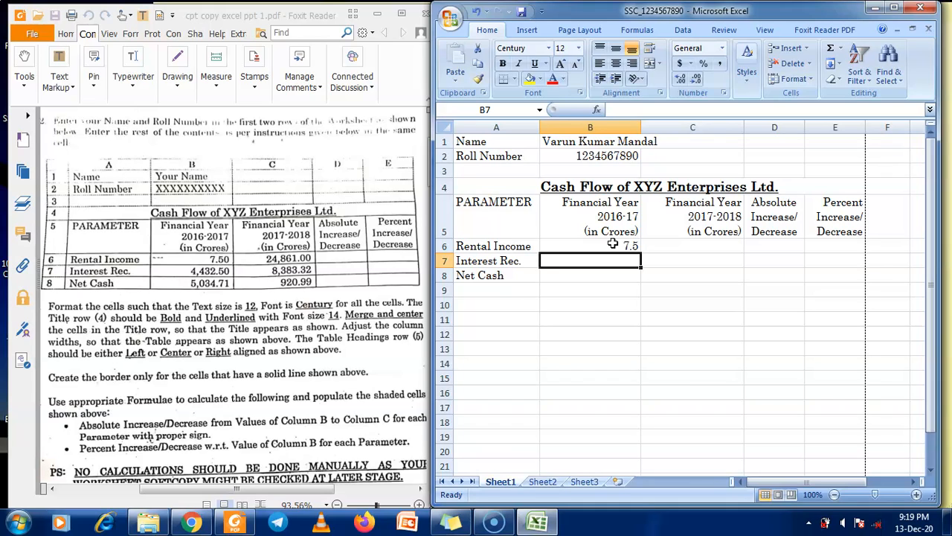
text(4432)
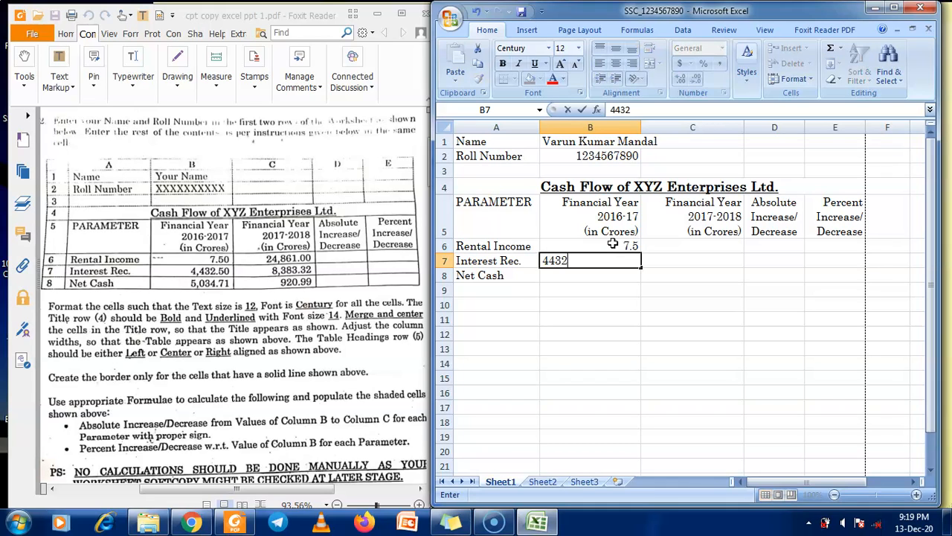
text(.5)
key(Return)
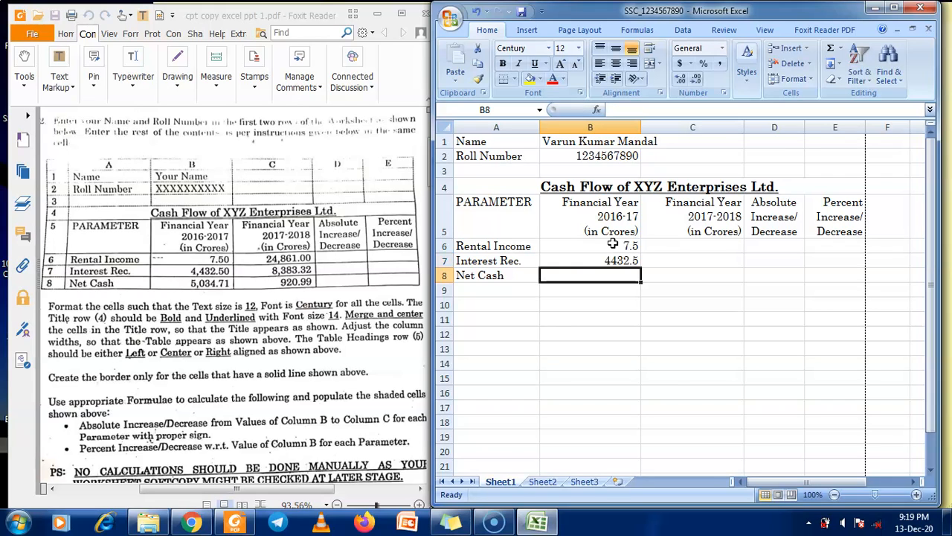
text(503)
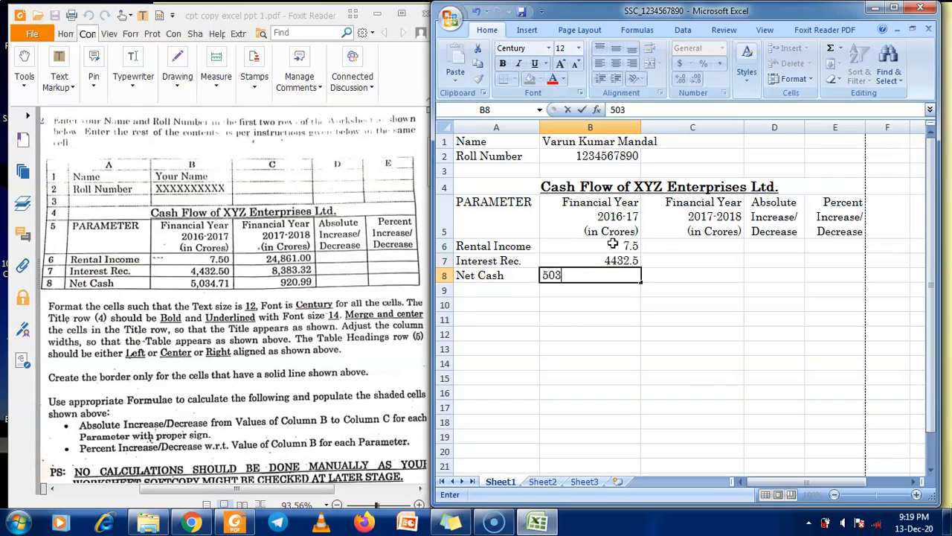
text(4.71)
key(Tab)
key(Up)
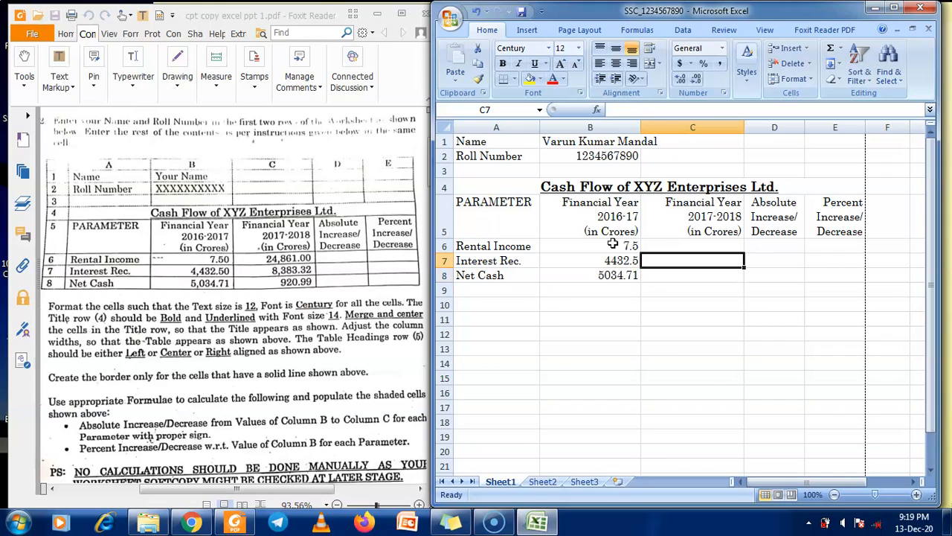
Clear a mistaken C7 entry and type the Rental Income 2017-2018 value into C6
text(24)
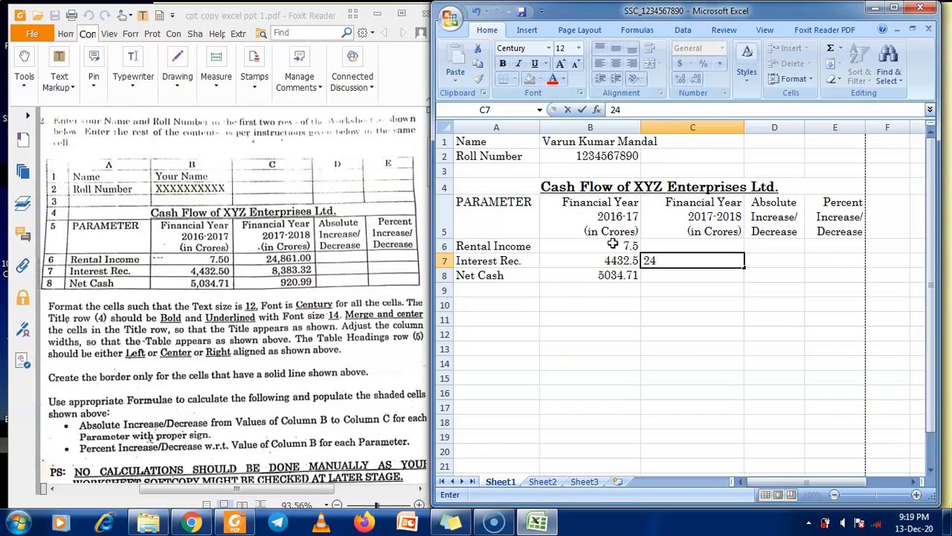
text(86)
key(BackSpace)
key(BackSpace)
key(BackSpace)
key(BackSpace)
key(BackSpace)
key(BackSpace)
key(Left)
key(Right)
key(Up)
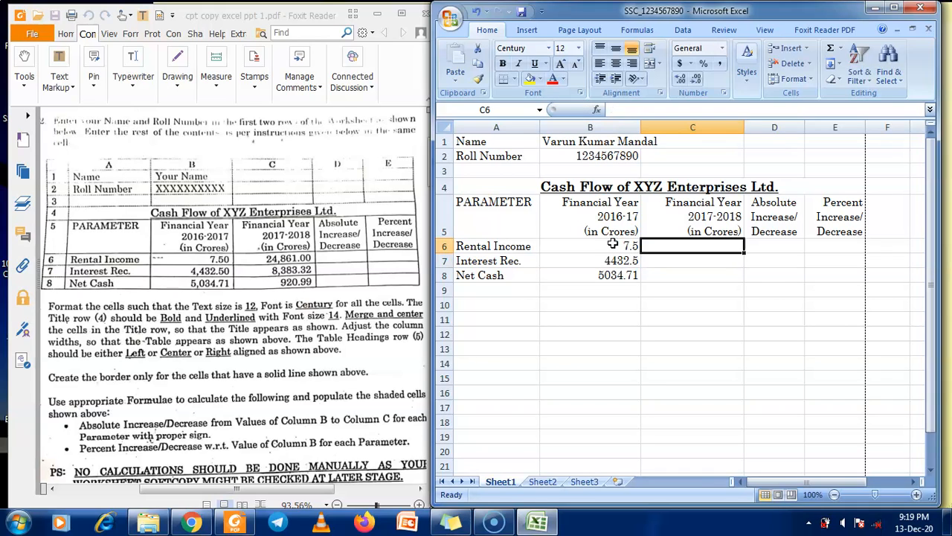
text(24861)
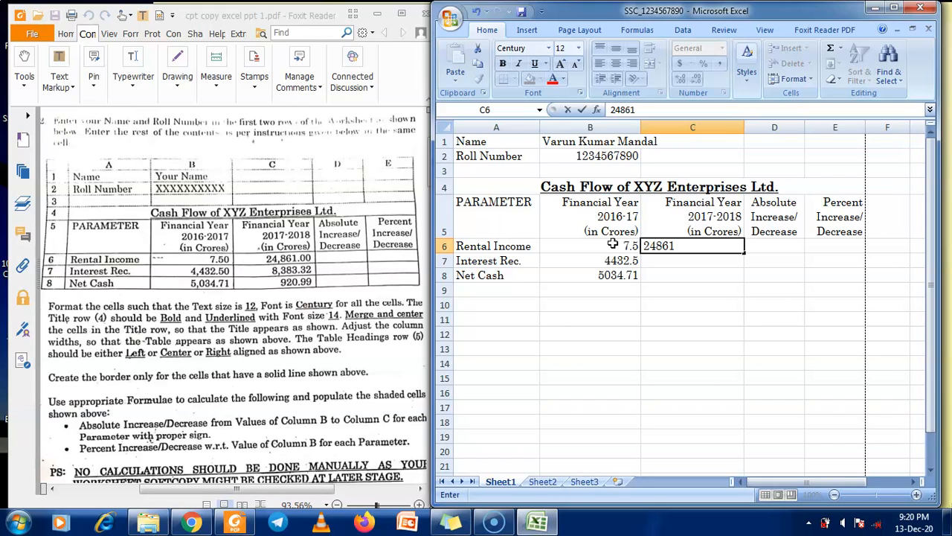
text(86)
text(1.00)
key(Return)
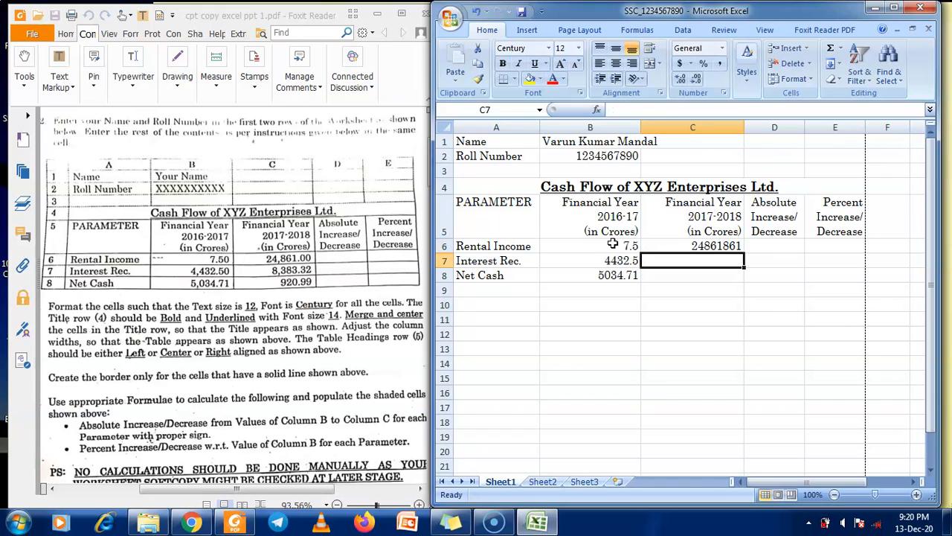
Correct C6 to 24861, then enter 8383.32 in C7 and 920.99 in C8
key(Up)
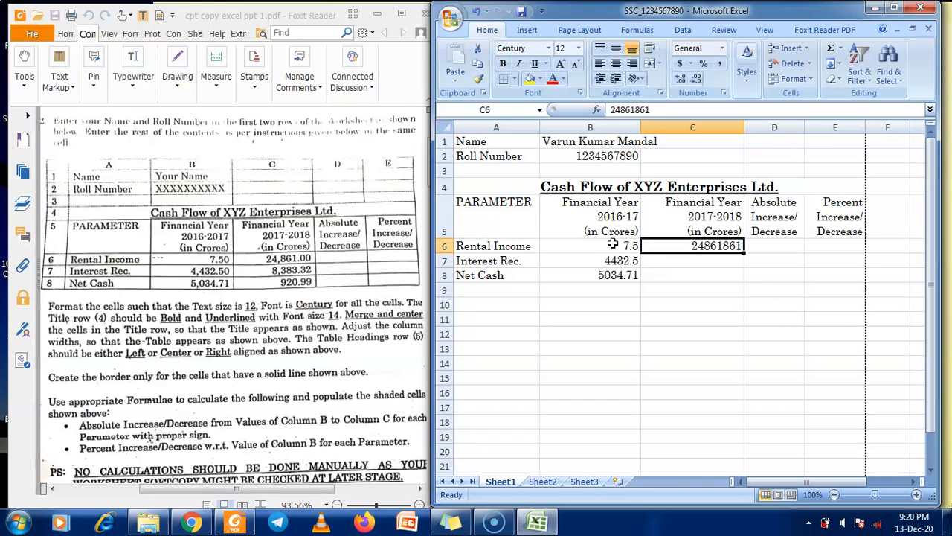
double_click(738, 248)
key(BackSpace)
key(BackSpace)
key(BackSpace)
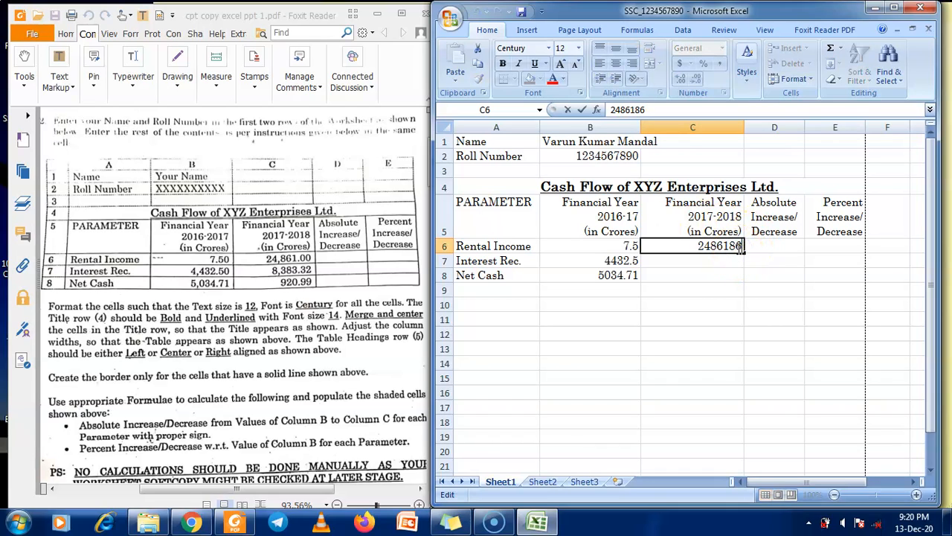
key(Return)
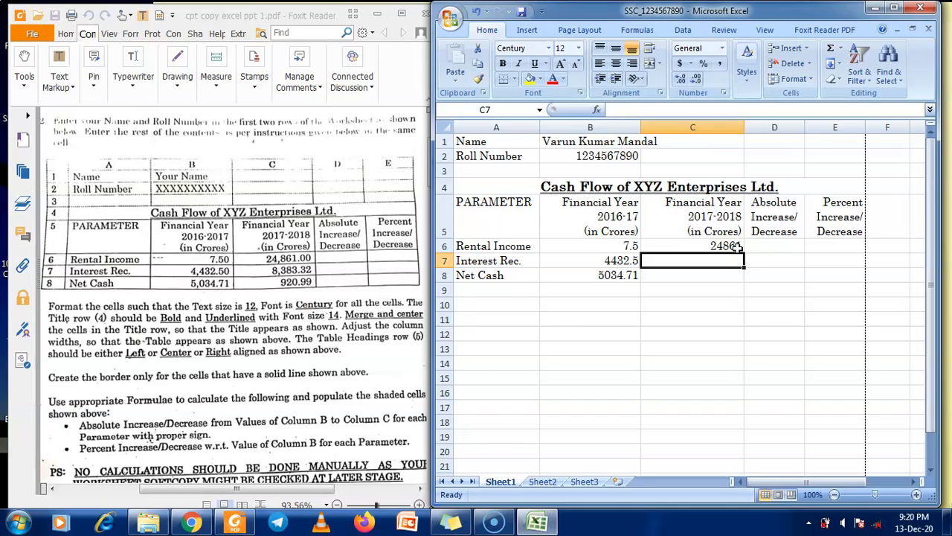
text(8383.32)
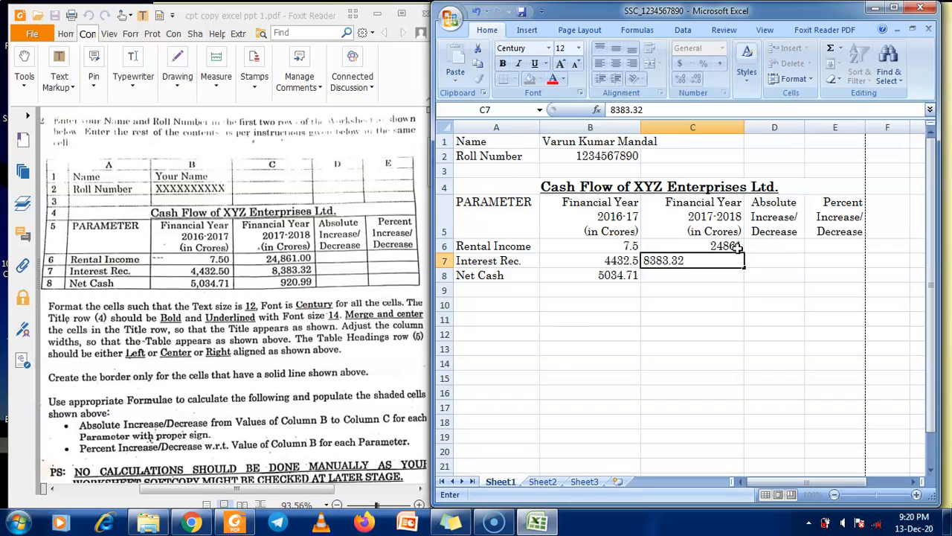
key(Return)
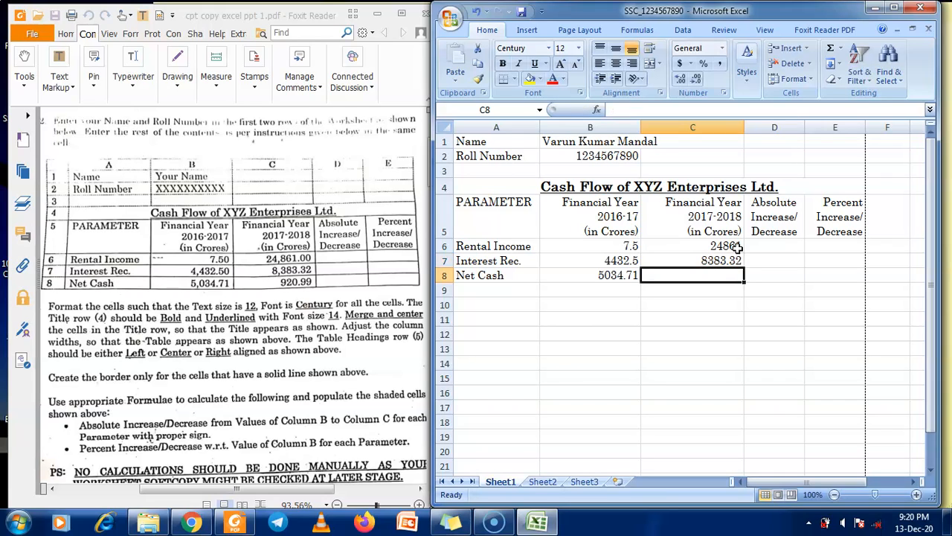
text(92)
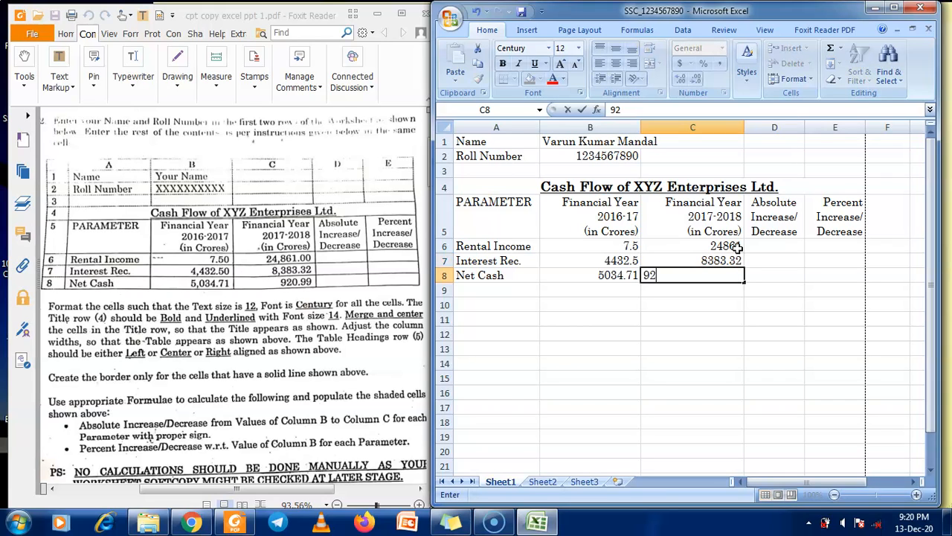
text(0.99)
key(Tab)
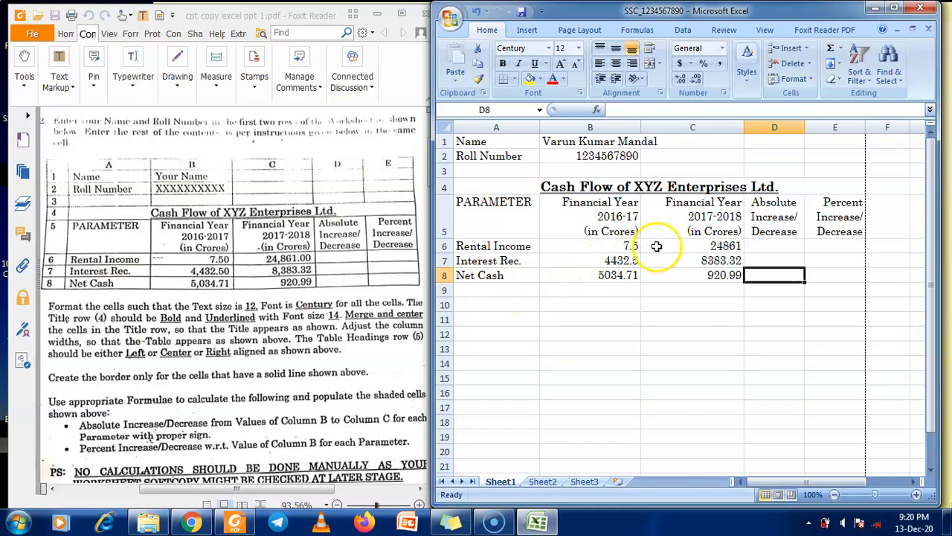
Narrow column B slightly and set column C to about 20.43
drag(640, 128, 634, 127)
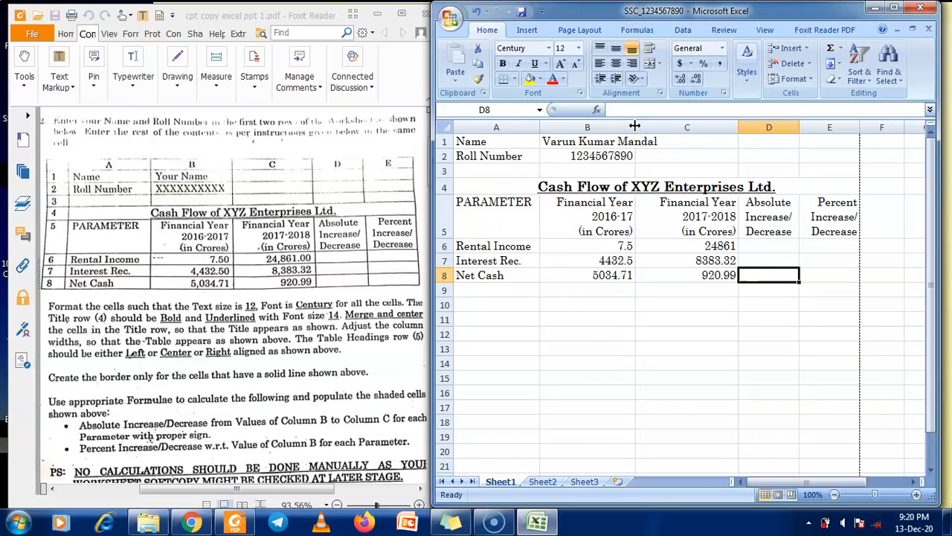
drag(737, 126, 727, 127)
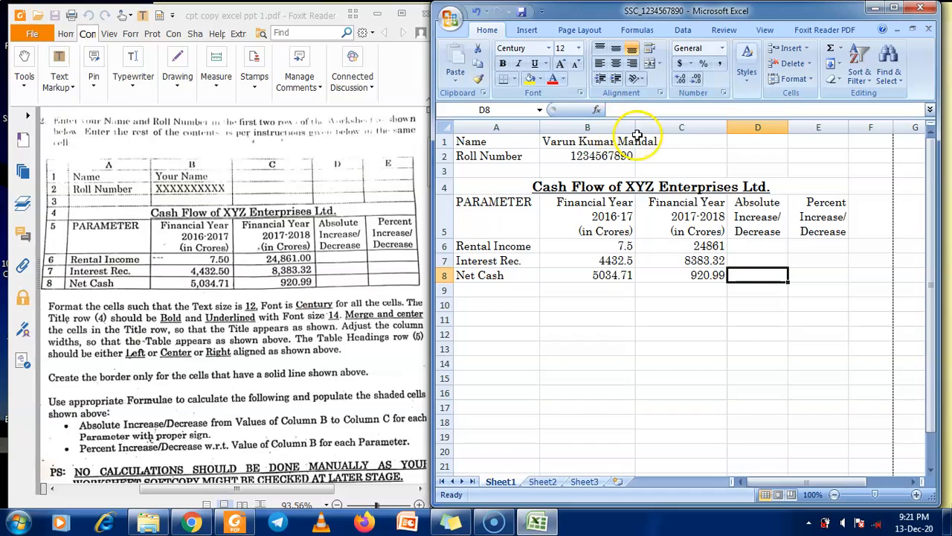
drag(728, 127, 738, 128)
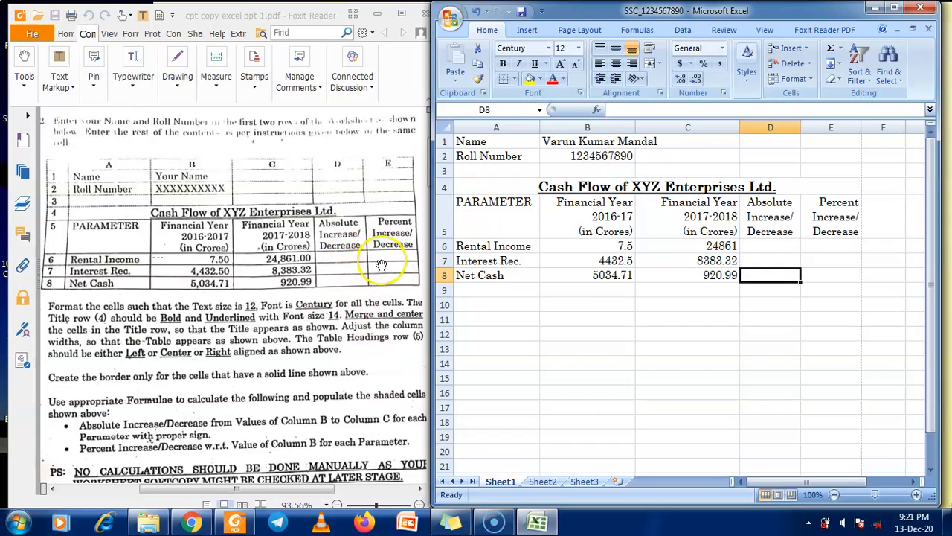
Fill D6:E8 grey, replacing a first lighter fill that was tried
drag(770, 246, 828, 271)
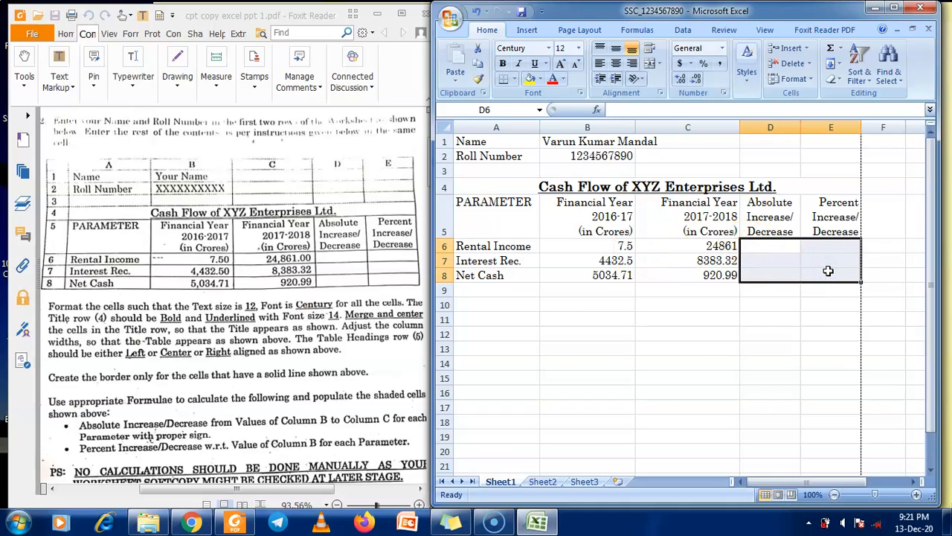
click(540, 79)
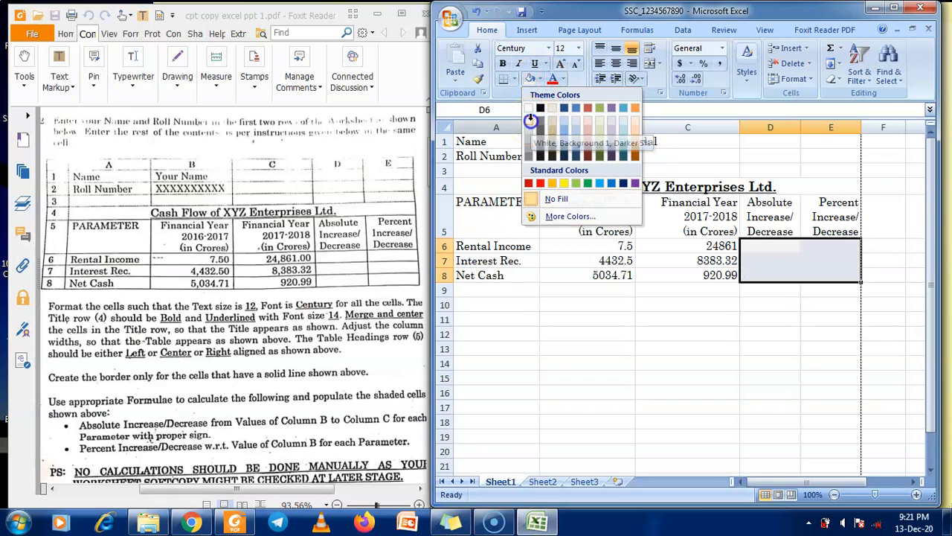
click(532, 122)
click(775, 245)
click(772, 262)
click(770, 270)
drag(775, 245, 831, 276)
click(543, 79)
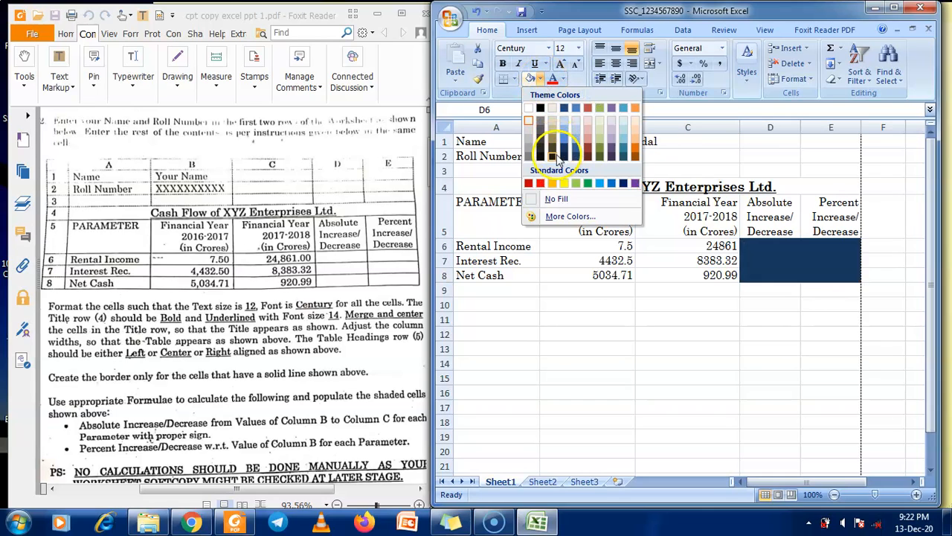
click(530, 158)
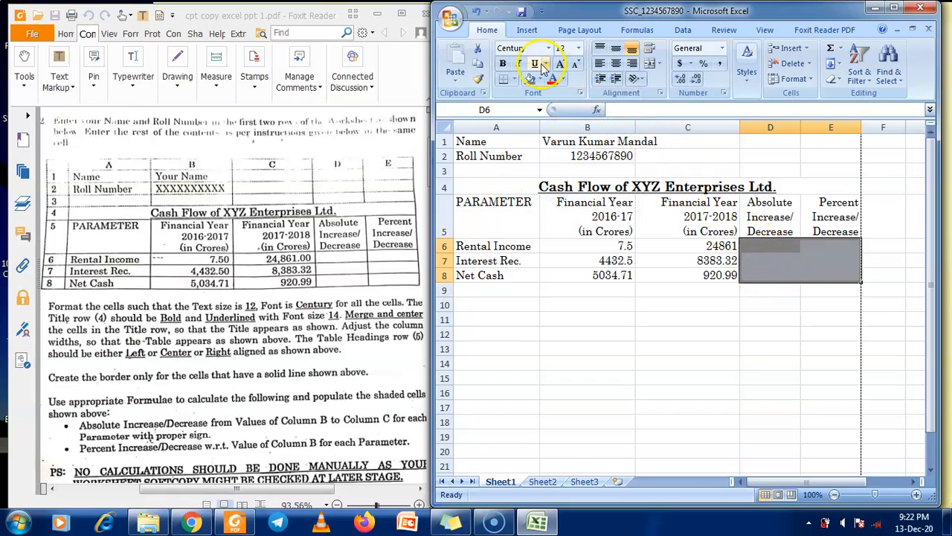
Undo the grey shading and the earlier light fill on D6:E8
click(477, 13)
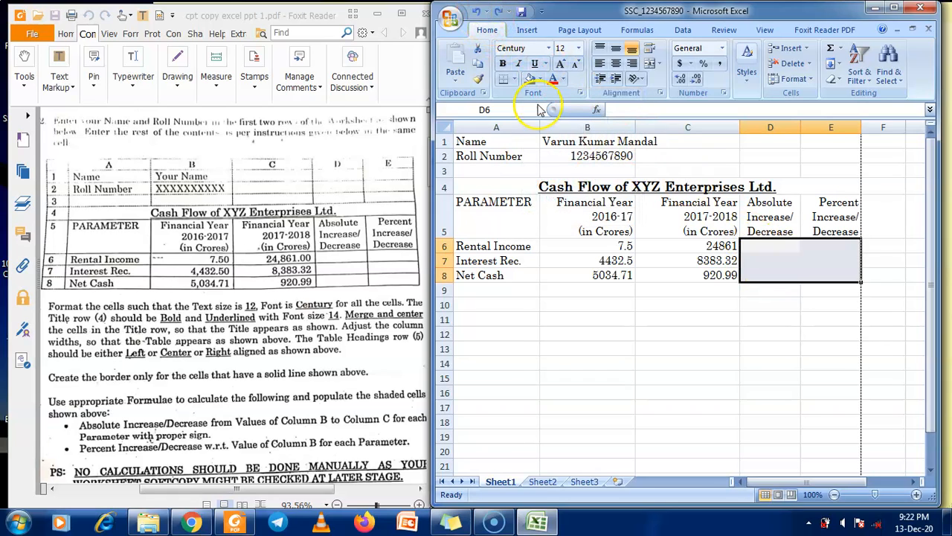
click(689, 328)
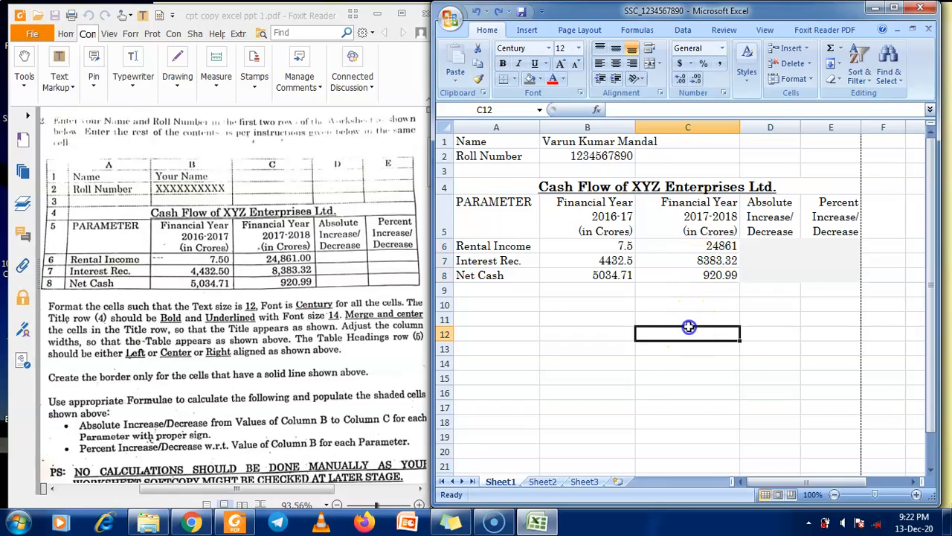
click(477, 11)
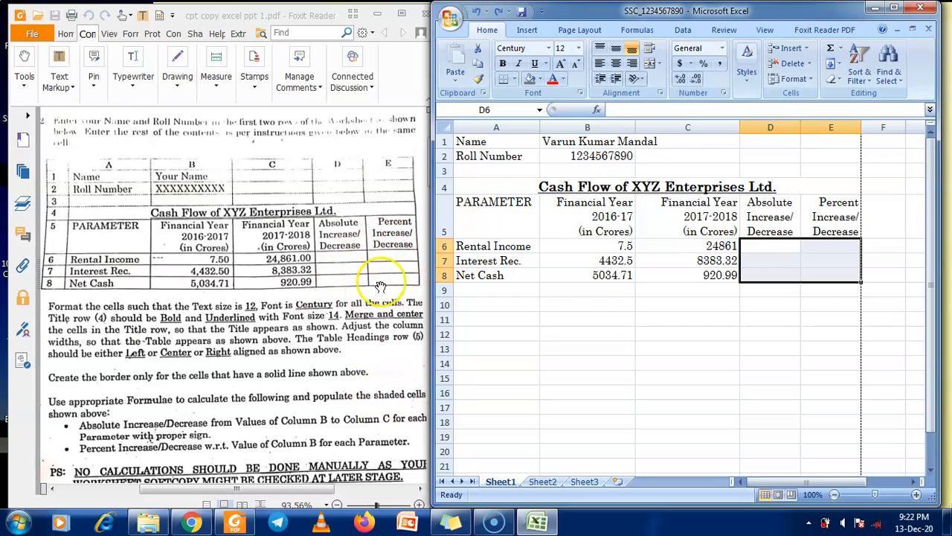
click(623, 318)
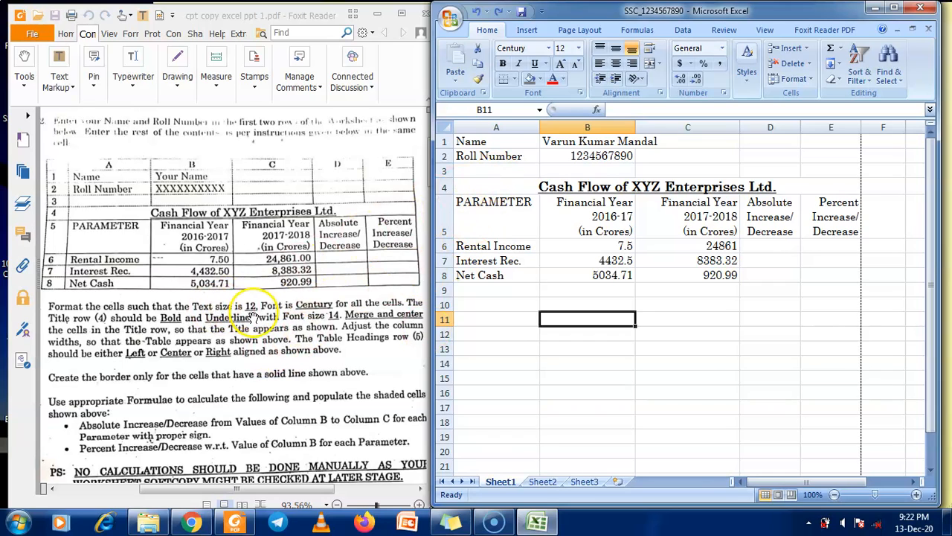
Select the name cell, table body A5:E8 and title cell A4 to check their formatting
click(517, 141)
click(569, 141)
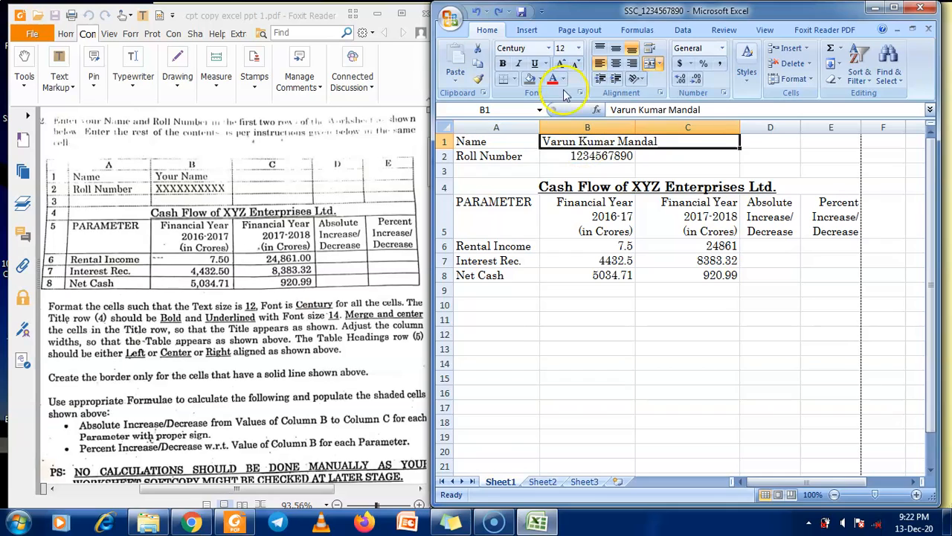
drag(494, 214, 840, 276)
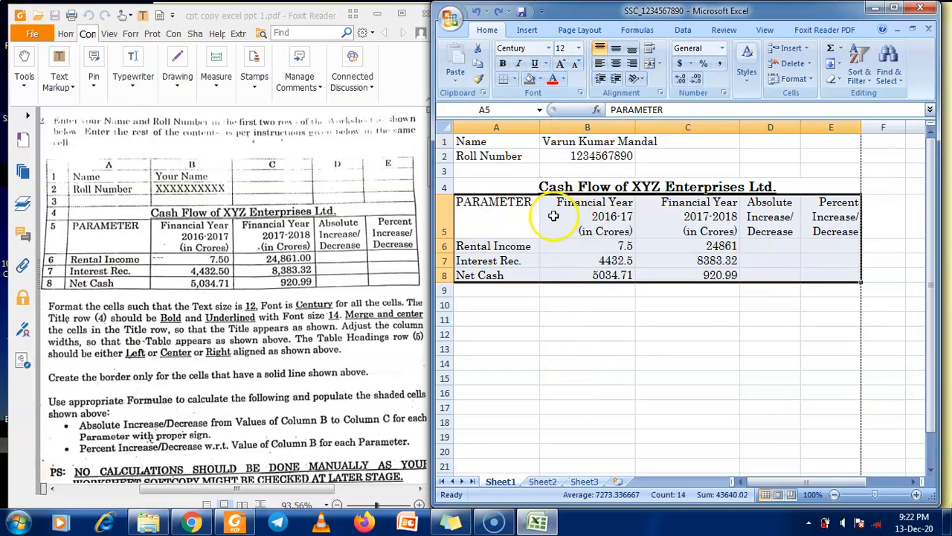
click(579, 188)
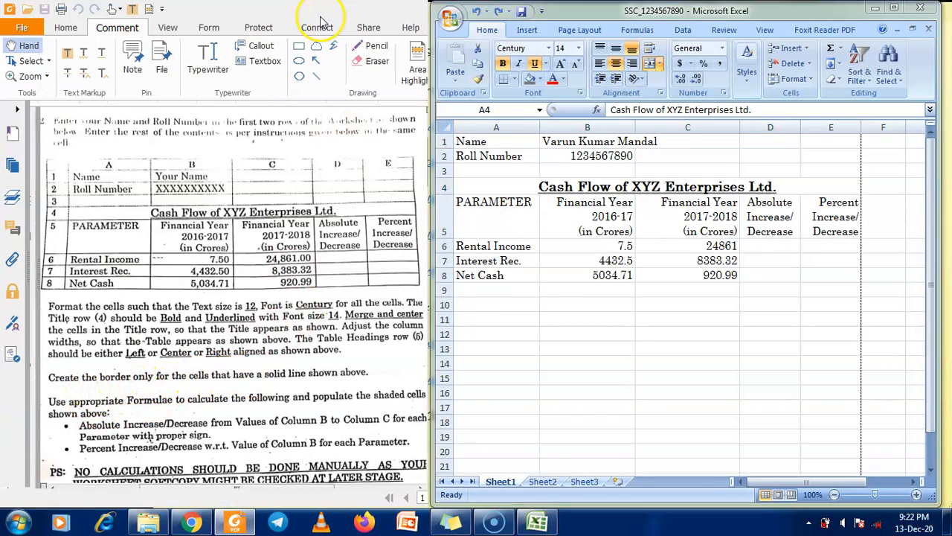
Enlarge the PDF to full screen and zoom to 178% to study the printed table
double_click(327, 16)
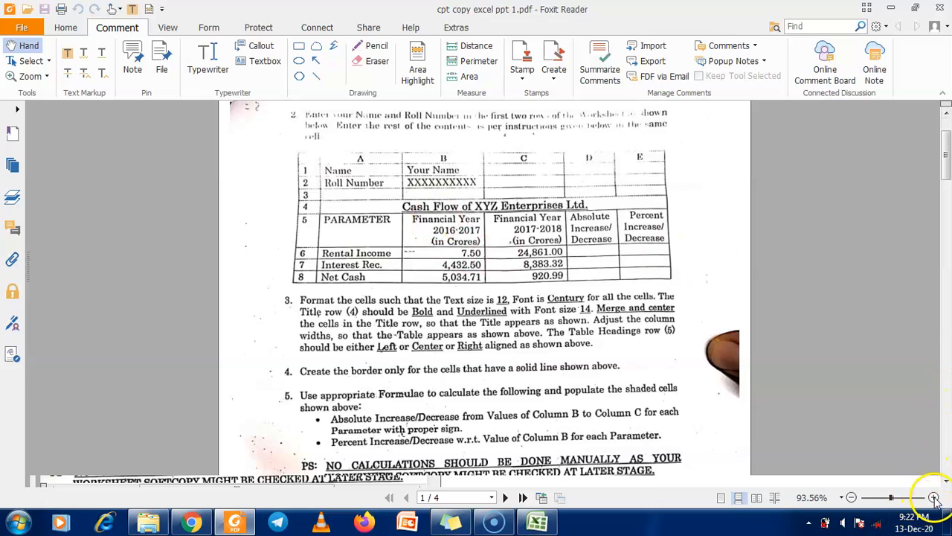
click(934, 497)
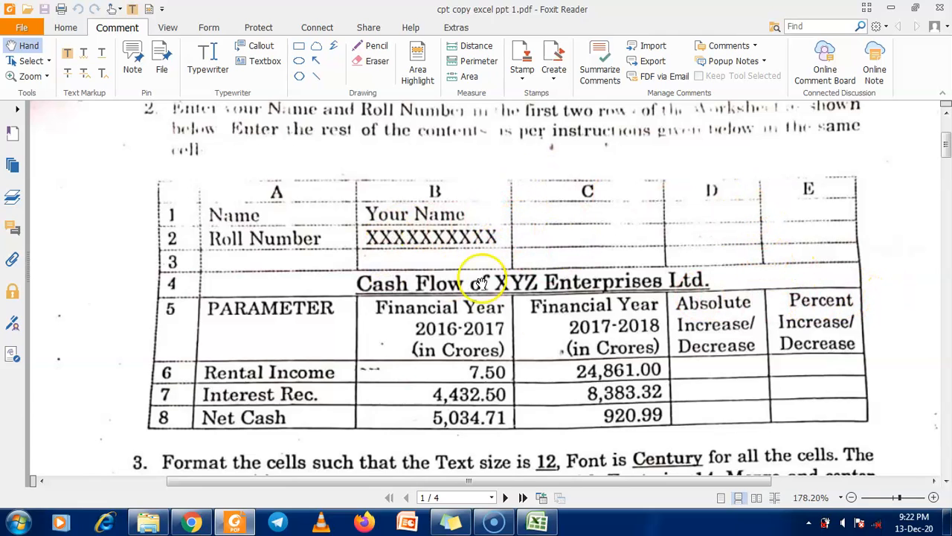
click(915, 7)
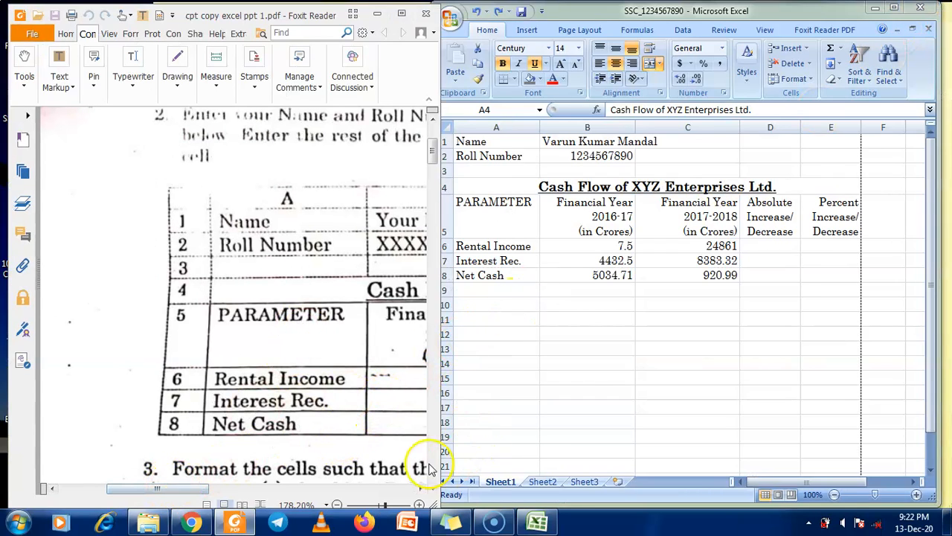
Zoom the PDF out to 84.36% and restore it beside the workbook
double_click(312, 18)
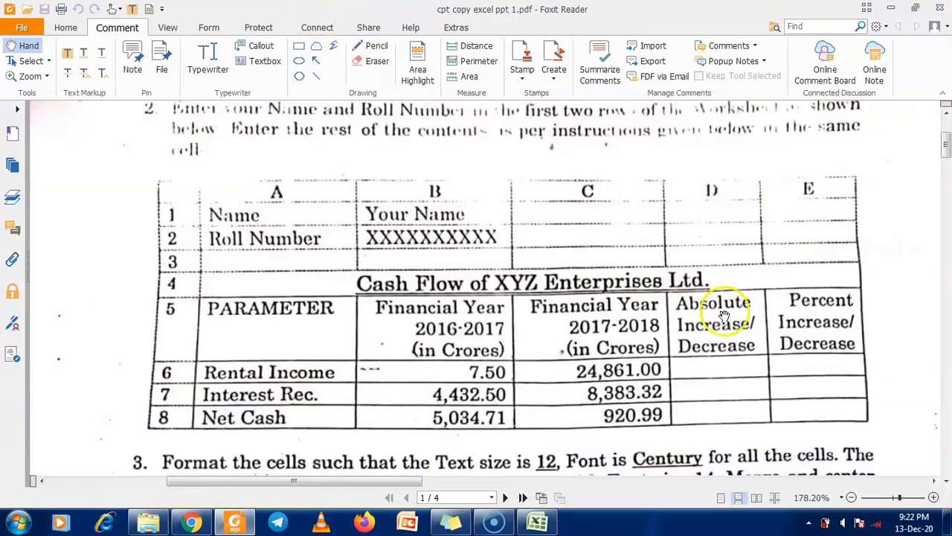
click(851, 497)
click(851, 497)
click(851, 497)
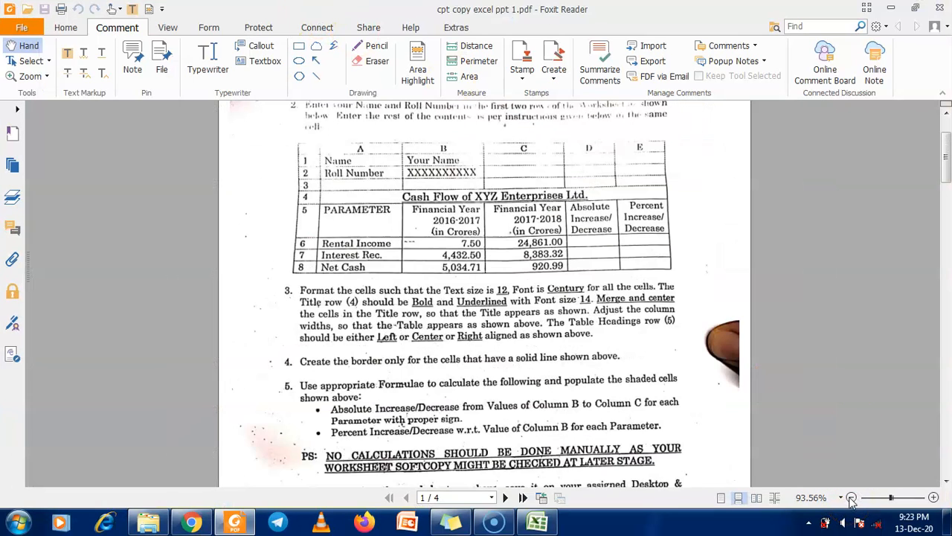
click(851, 497)
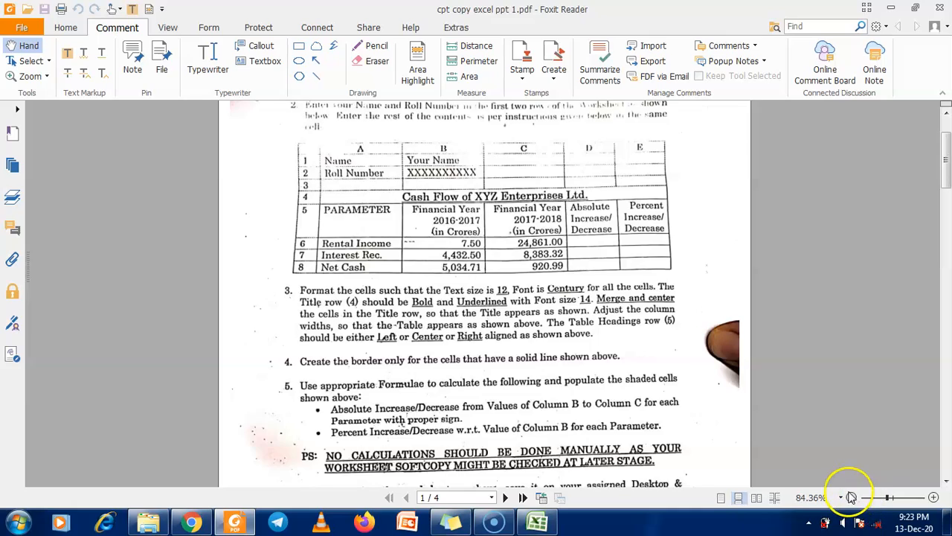
click(914, 9)
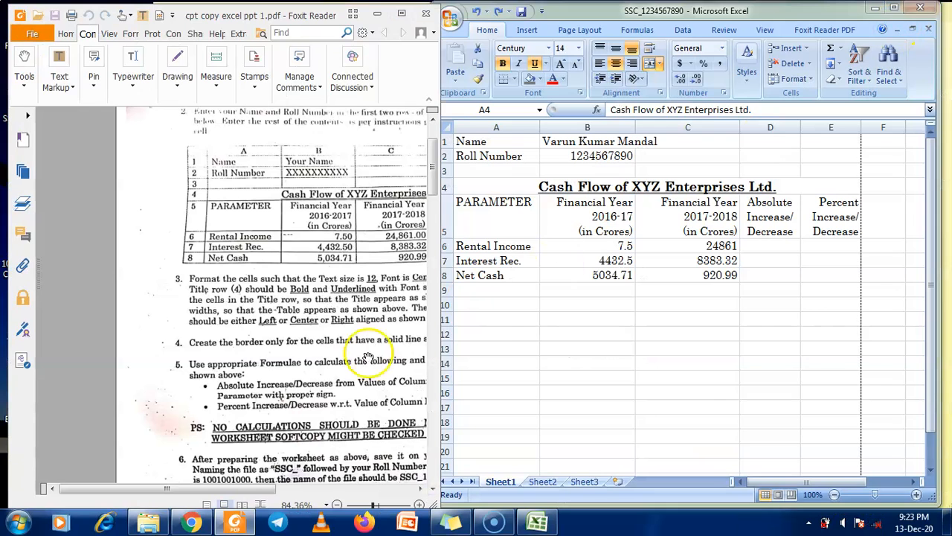
Apply All Borders to the cash flow table range A5:E8
drag(246, 497, 311, 496)
click(500, 219)
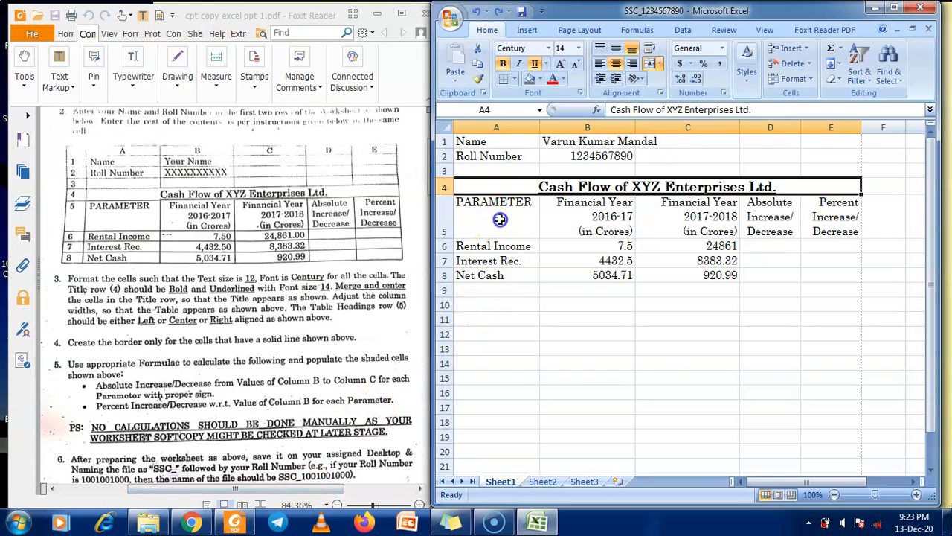
drag(493, 222, 798, 281)
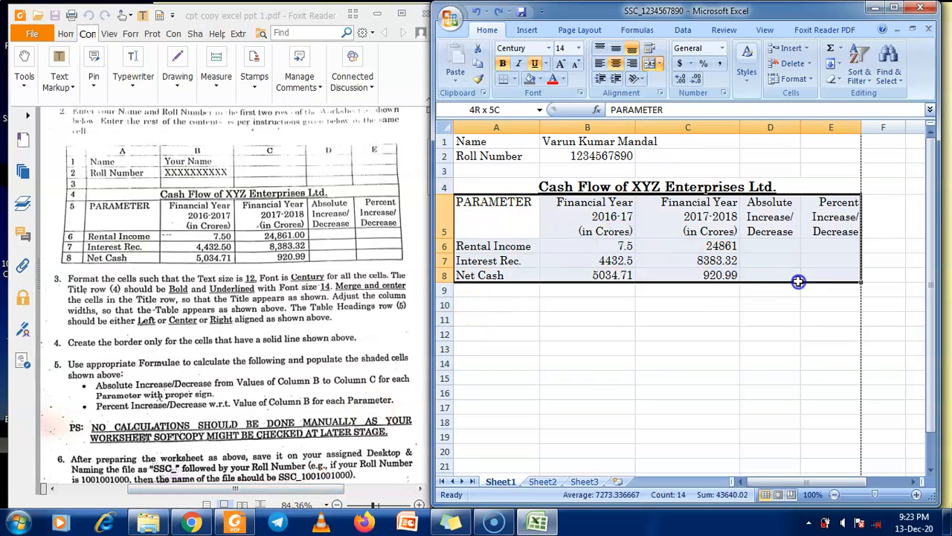
double_click(688, 10)
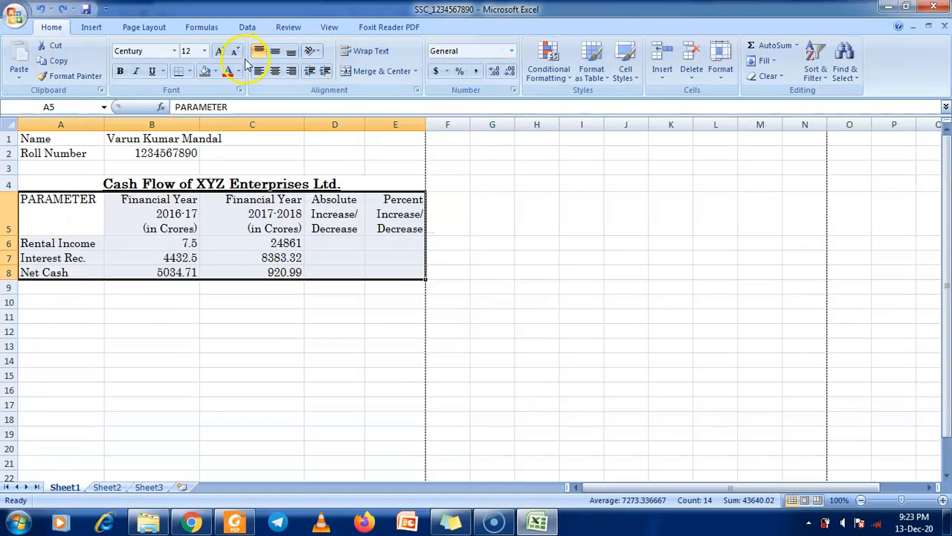
click(191, 71)
click(200, 183)
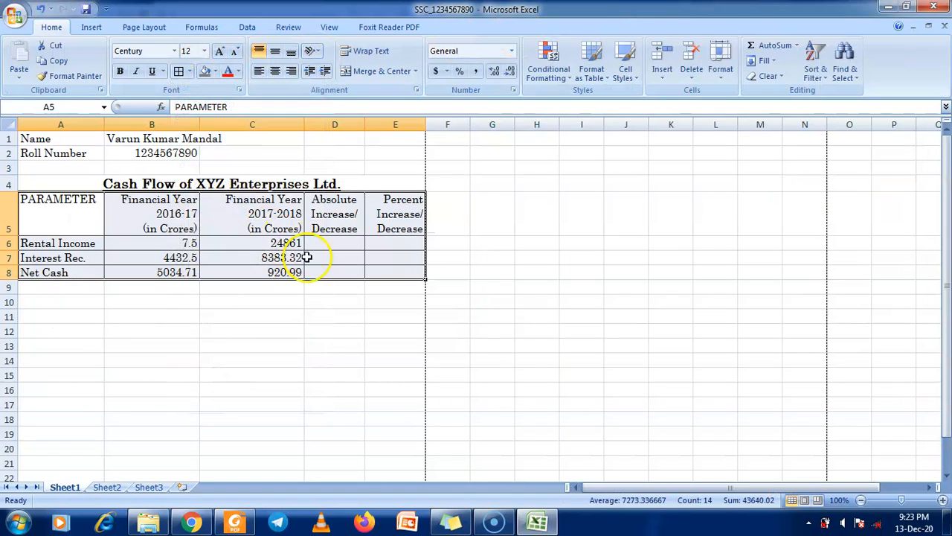
double_click(683, 11)
drag(623, 334, 627, 341)
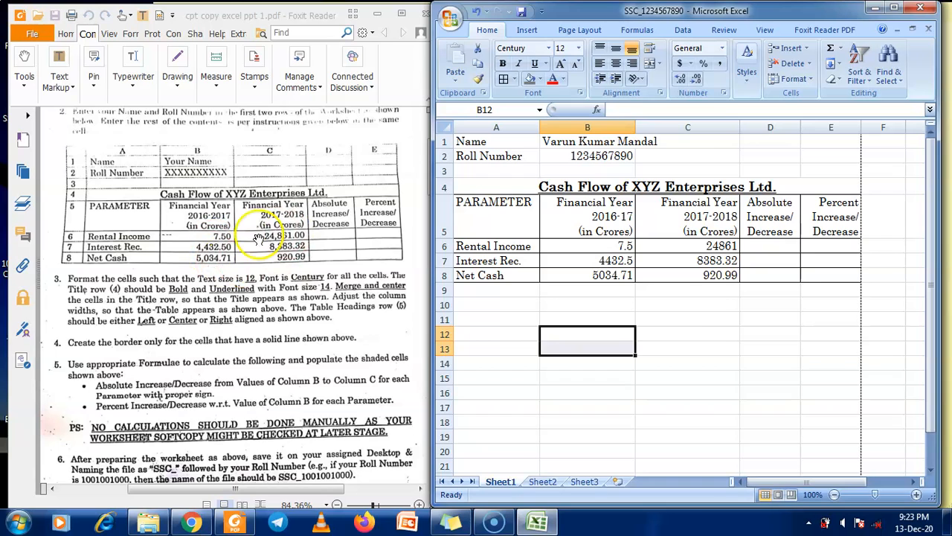
double_click(737, 11)
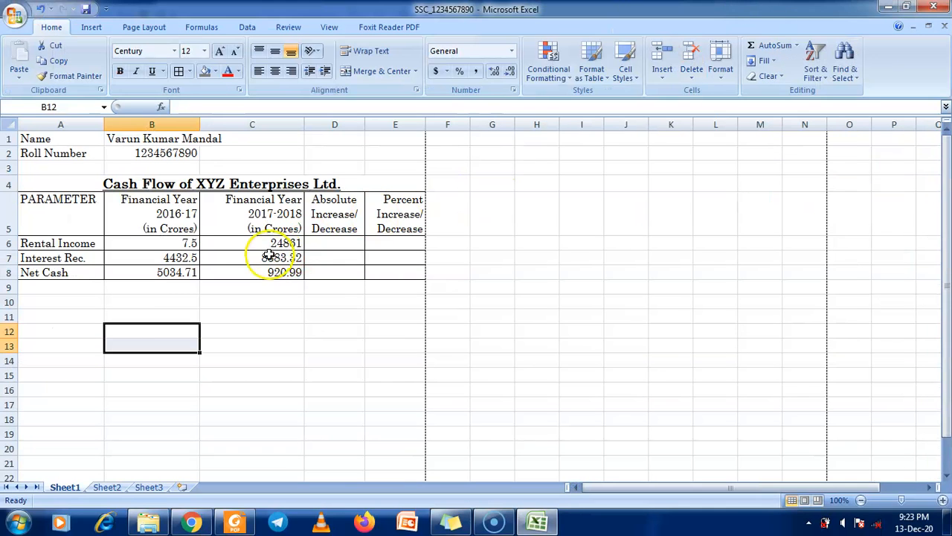
Format B6:E8 as Number with two decimals and the 1000 separator
click(182, 244)
drag(183, 244, 399, 276)
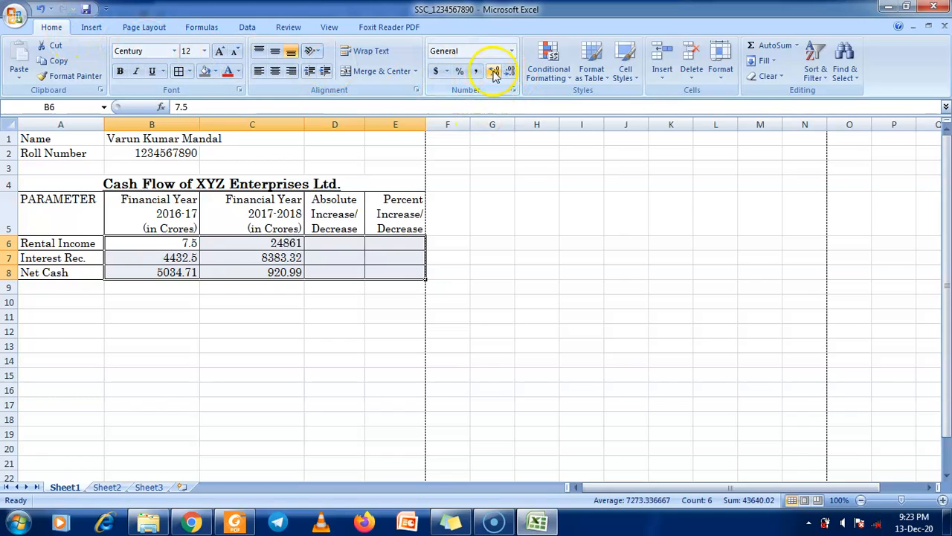
click(513, 51)
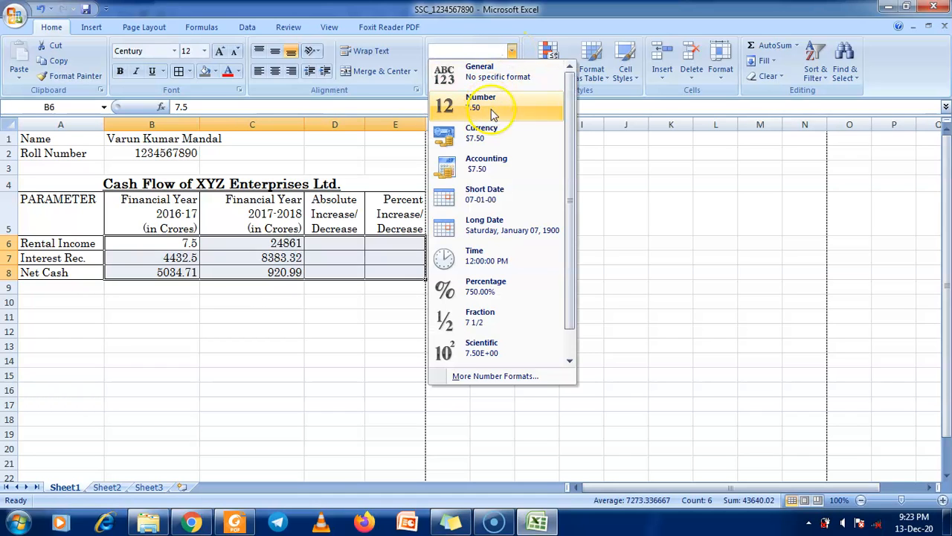
click(495, 376)
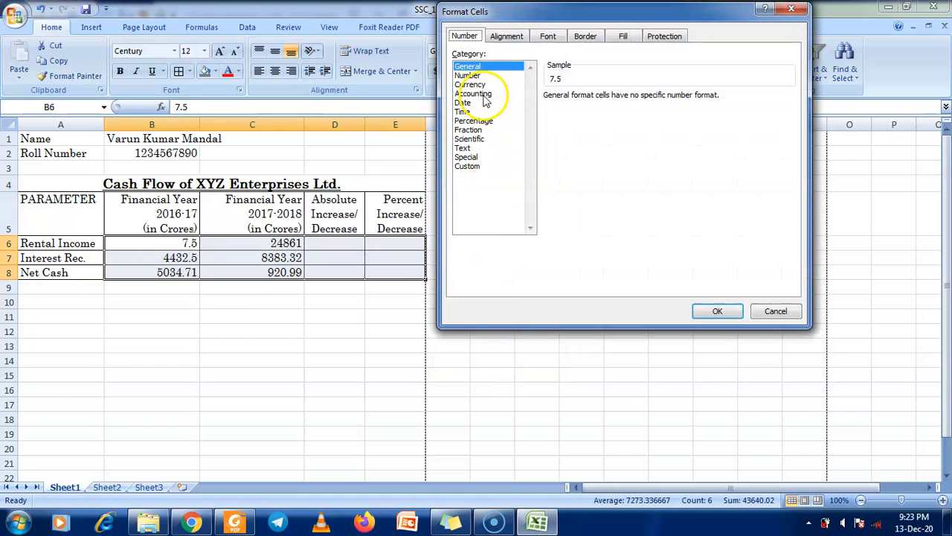
click(469, 75)
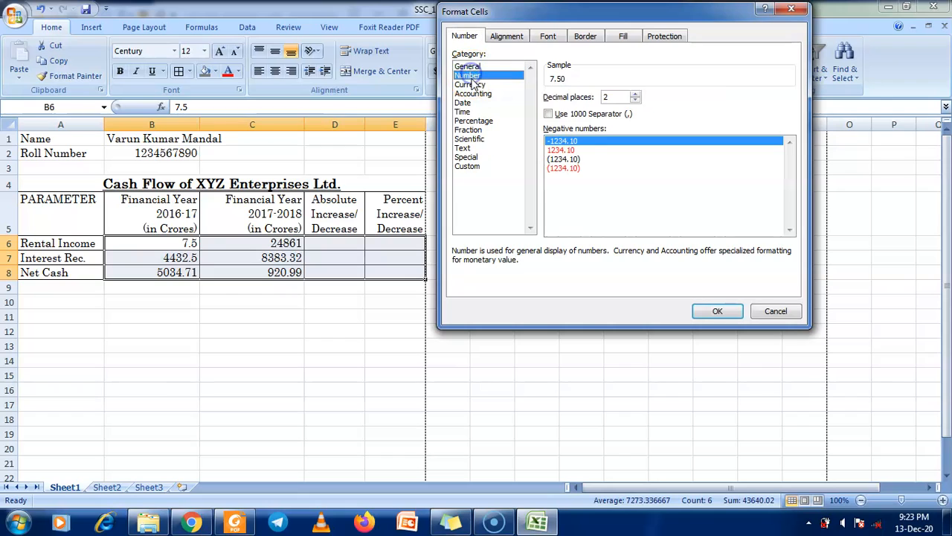
click(548, 114)
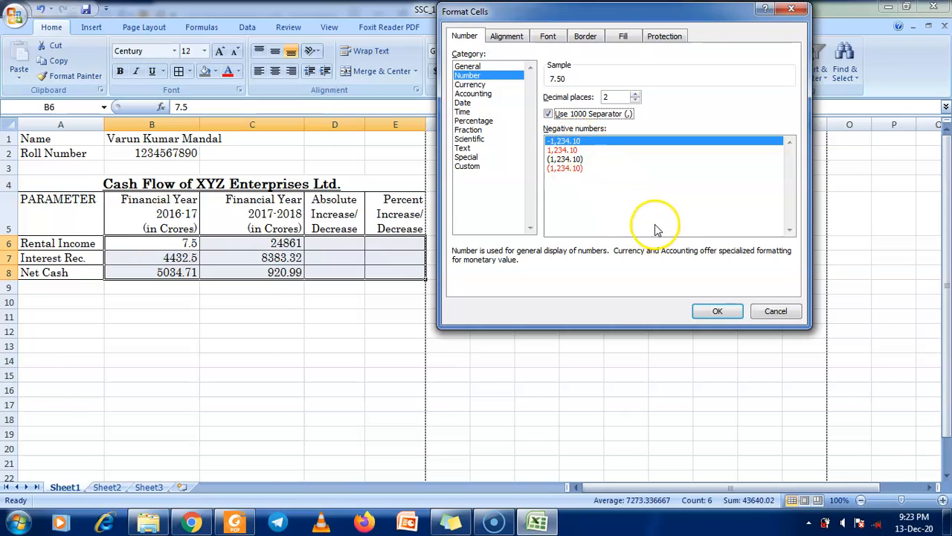
click(710, 311)
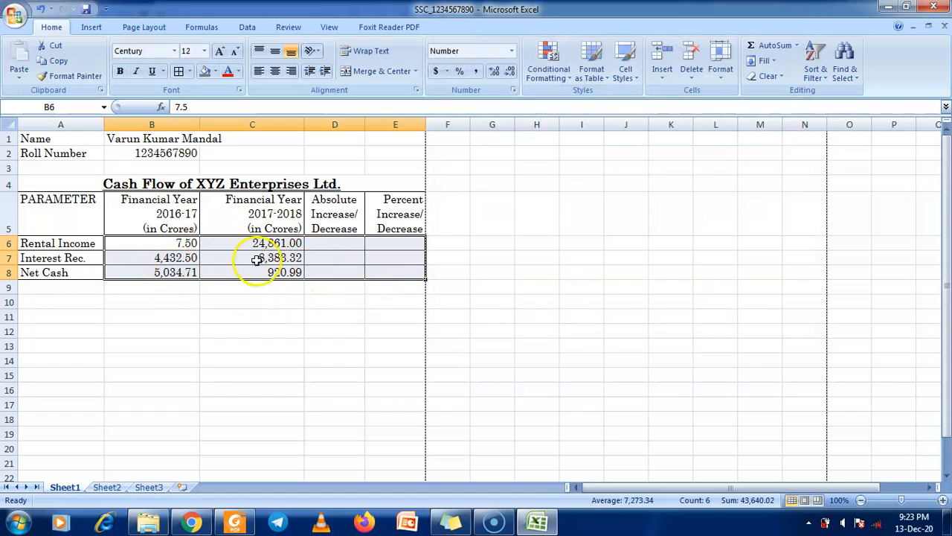
Adjust the decimal places of C6:C8 back to two
key(super+Down)
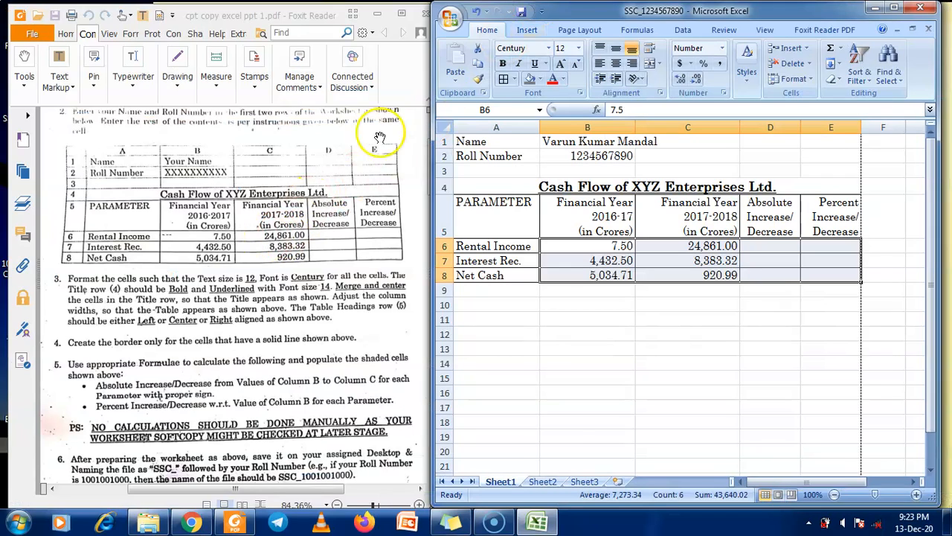
double_click(705, 14)
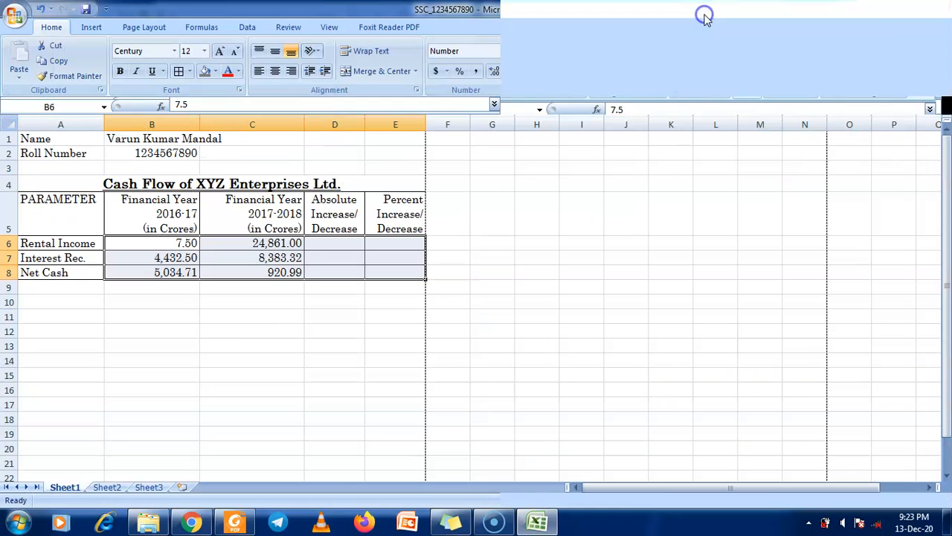
click(287, 244)
drag(285, 243, 285, 272)
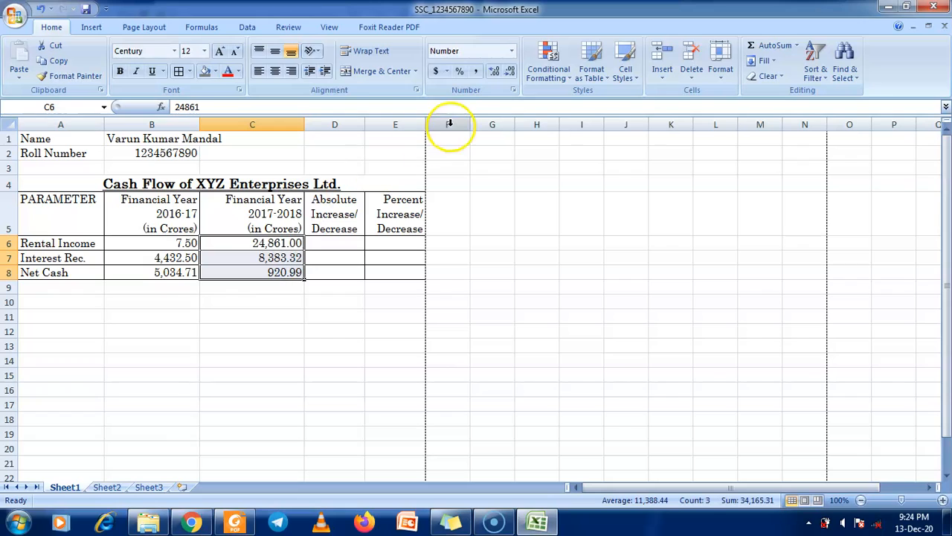
click(512, 77)
click(512, 78)
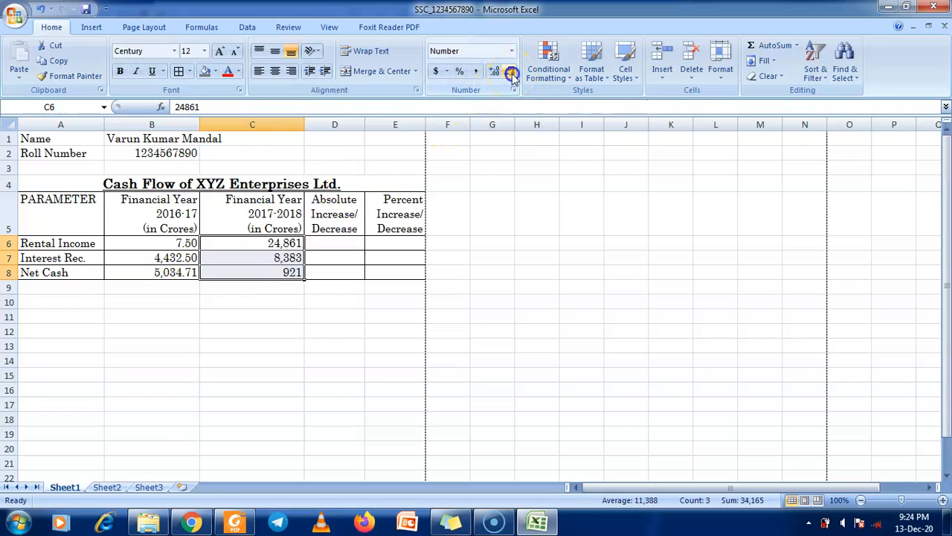
click(493, 71)
click(492, 71)
click(493, 71)
click(492, 72)
click(492, 72)
click(493, 73)
click(509, 72)
click(509, 72)
click(509, 71)
click(349, 239)
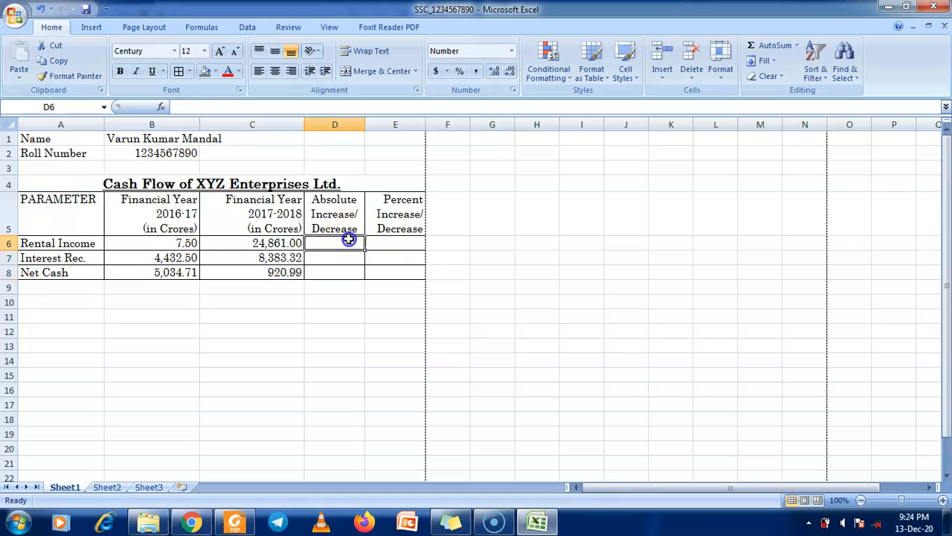
Place Excel beside the PDF and scroll the instructions down to item 7
double_click(522, 9)
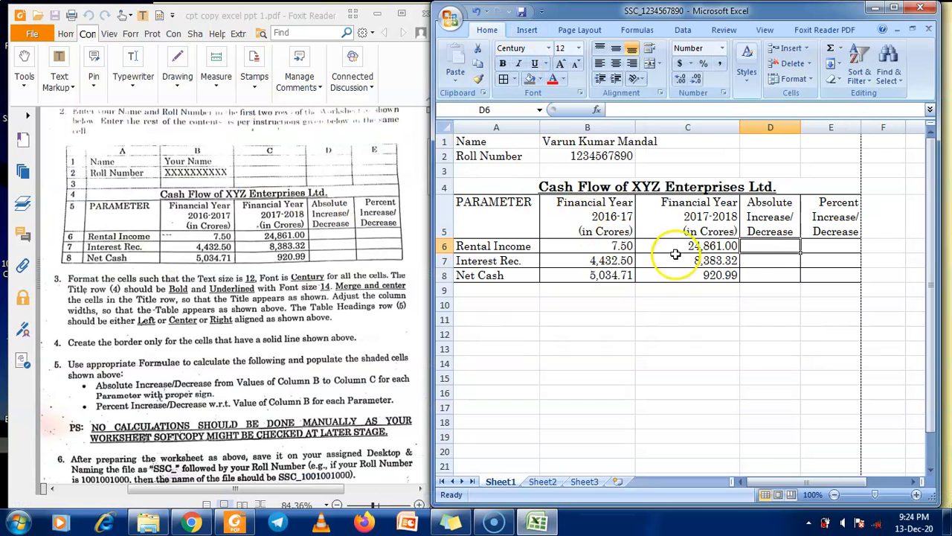
click(213, 359)
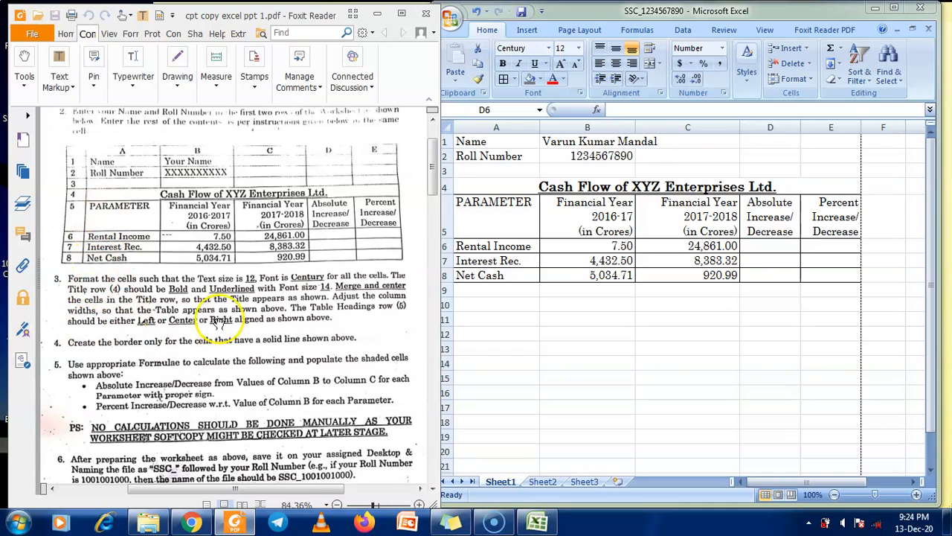
scroll(81, 331, down, 1)
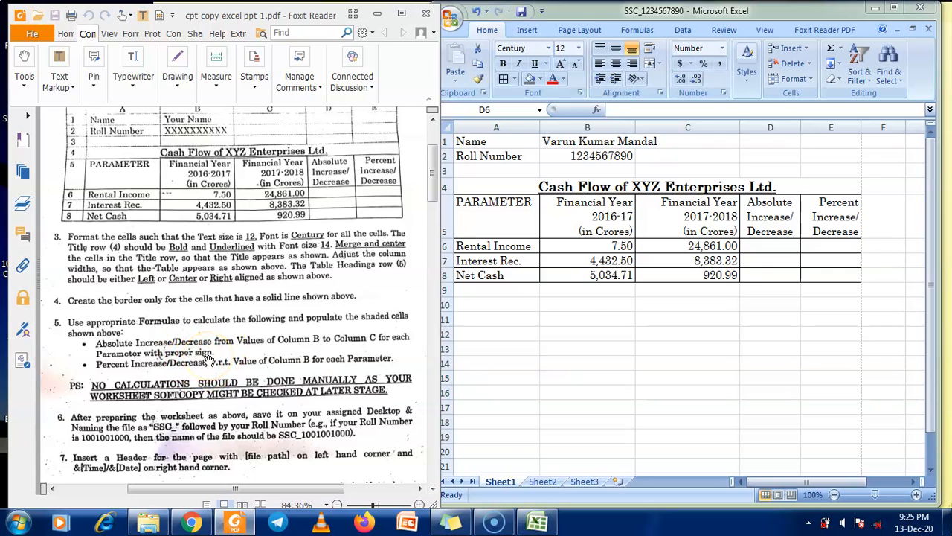
Enter the first legend row in C10:E10, with 'p' under columns D and E
click(495, 319)
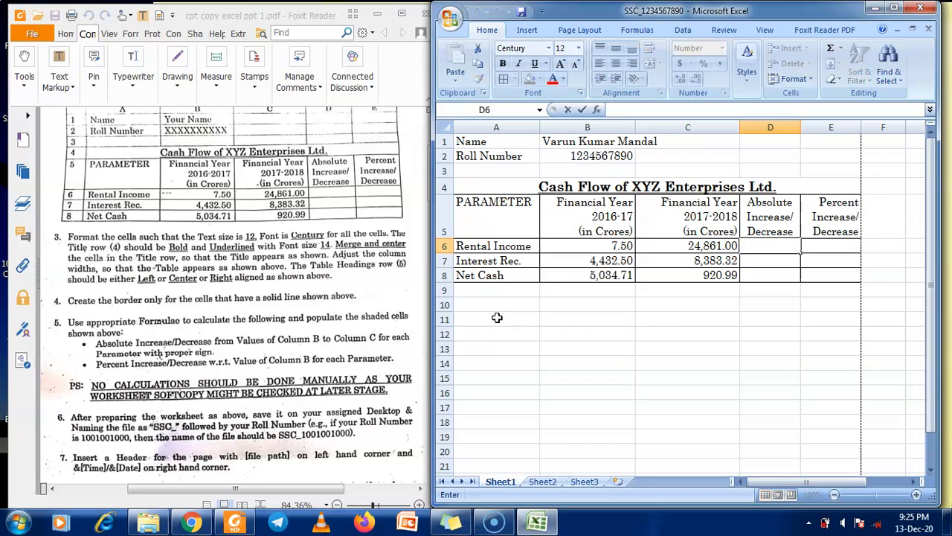
click(695, 312)
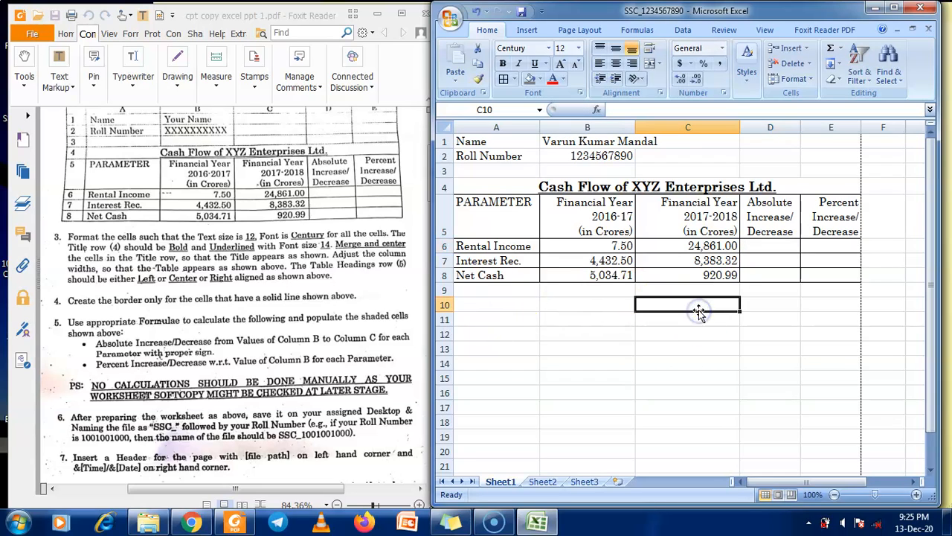
text(Examiner)
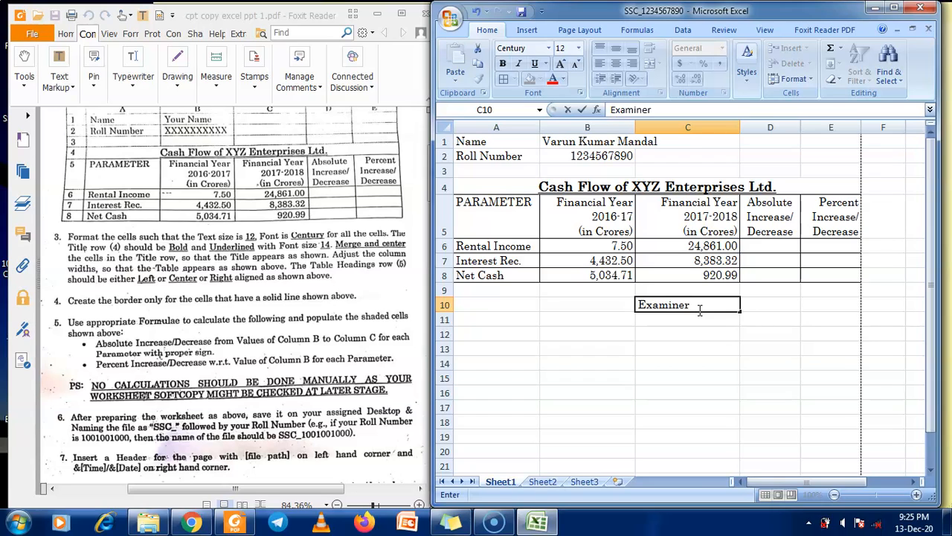
key(Tab)
text(+)
key(Tab)
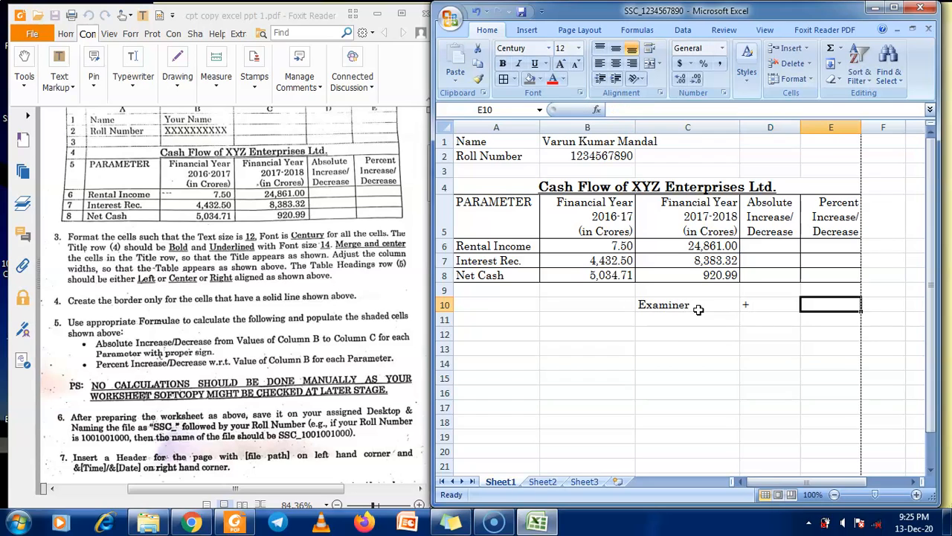
text(+)
click(685, 315)
key(BackSpace)
key(BackSpace)
key(BackSpace)
key(BackSpace)
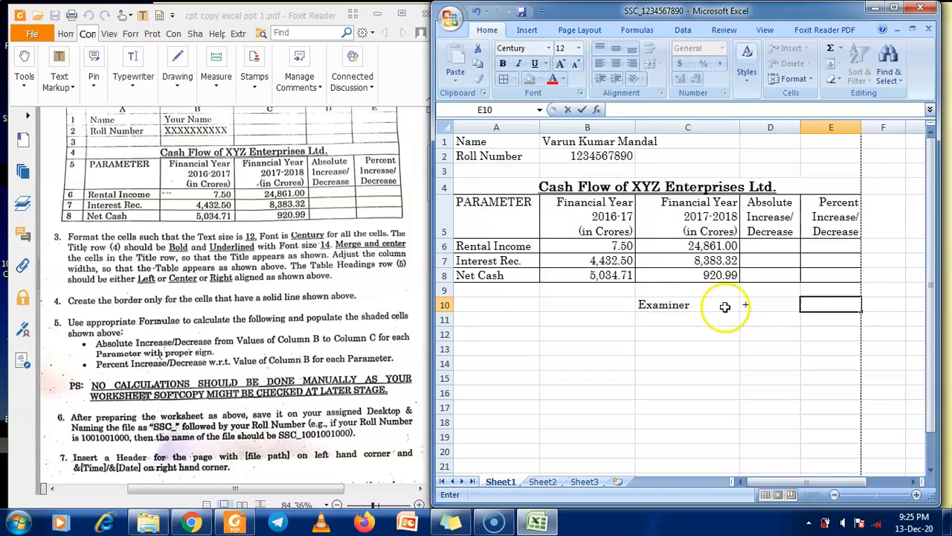
click(752, 304)
key(BackSpace)
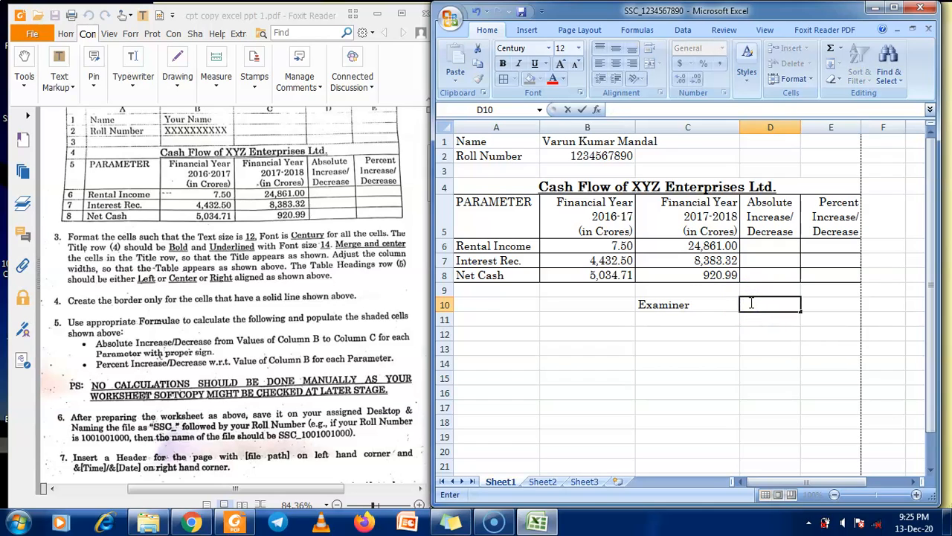
key(Tab)
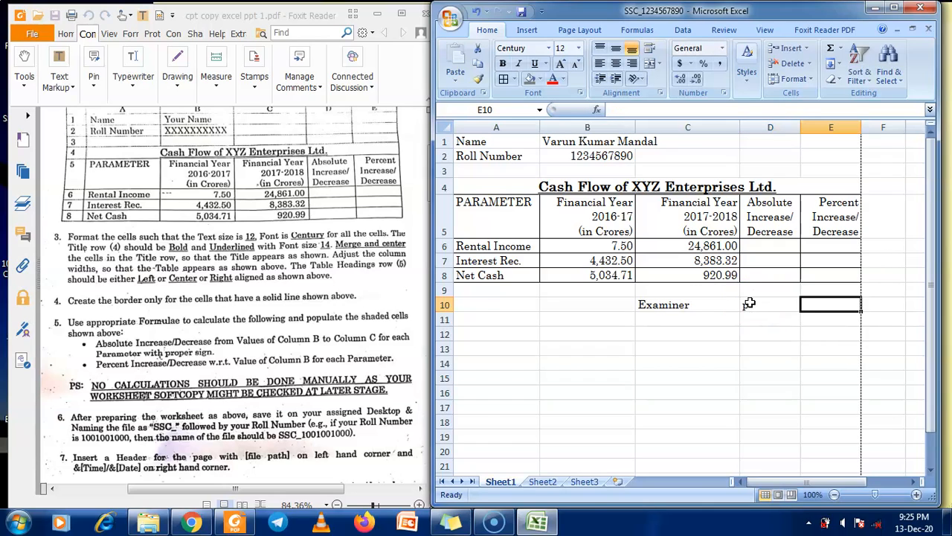
text(p)
Enter the Ex 2 legend row: 'Ex 2' in C11 with 'p/n' in D11 and E11
click(691, 319)
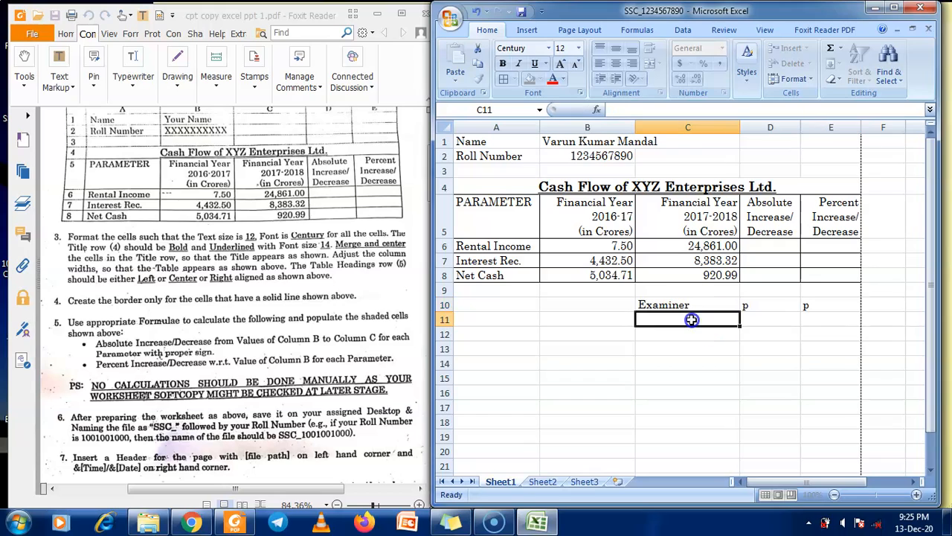
text(E)
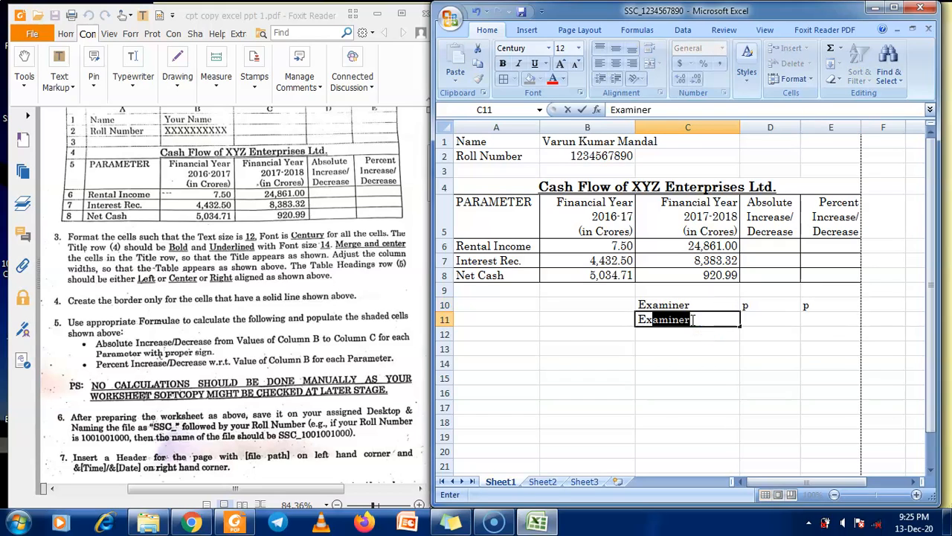
text(x)
key(BackSpace)
text(2)
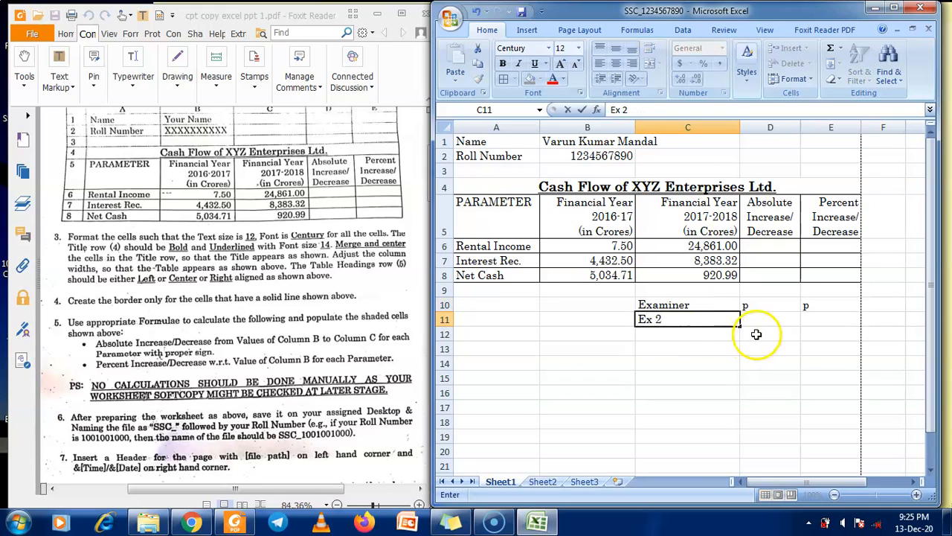
click(753, 317)
text(p/k)
key(Tab)
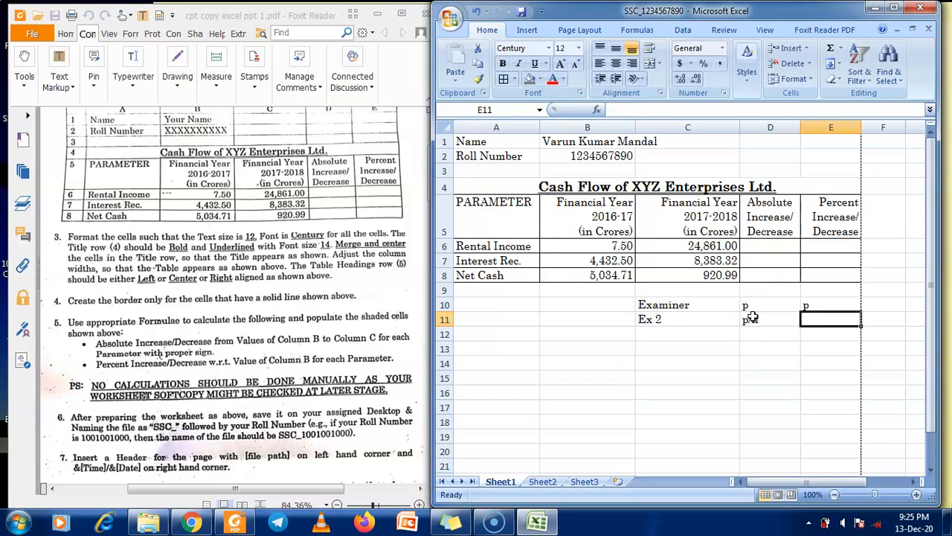
text(p/n)
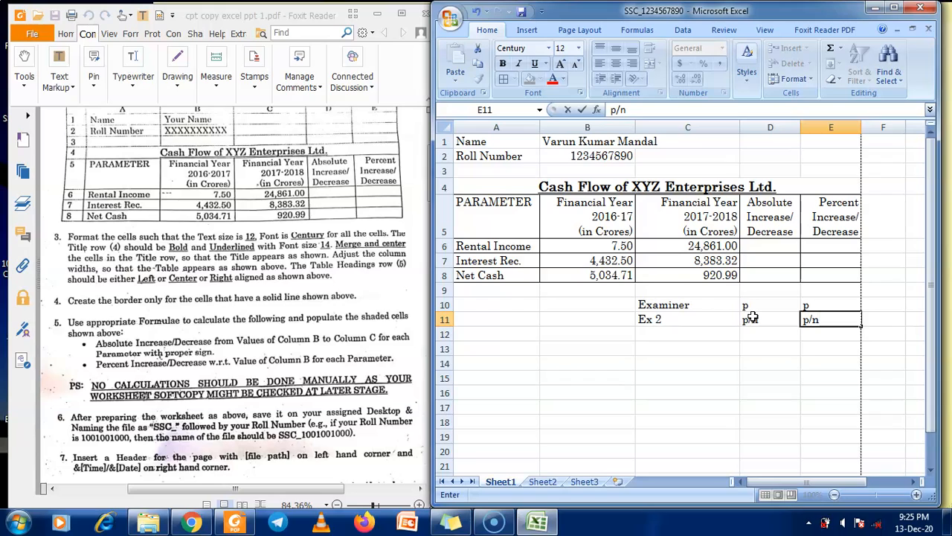
Correct C10 to read 'Ex 1', then scroll the PDF to the scanned sample sheet
click(706, 305)
double_click(703, 305)
key(BackSpace)
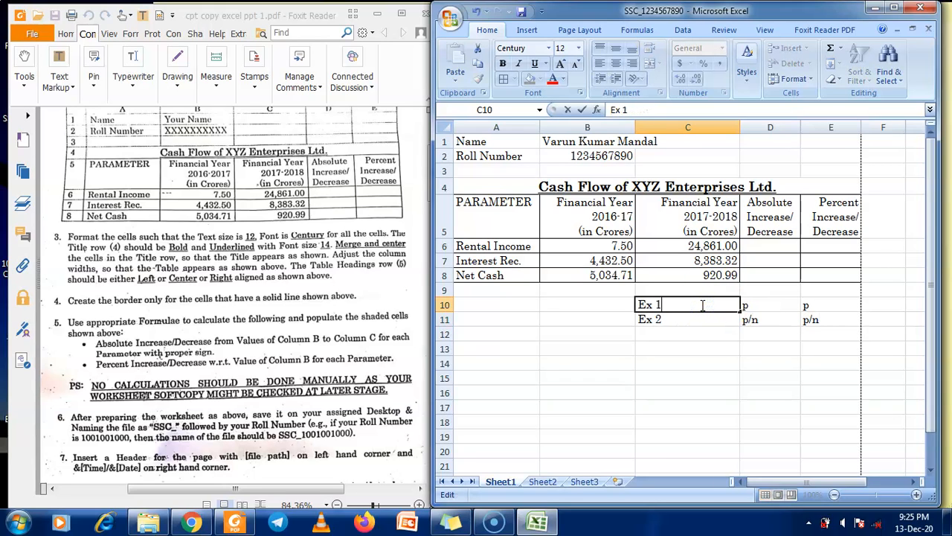
click(710, 348)
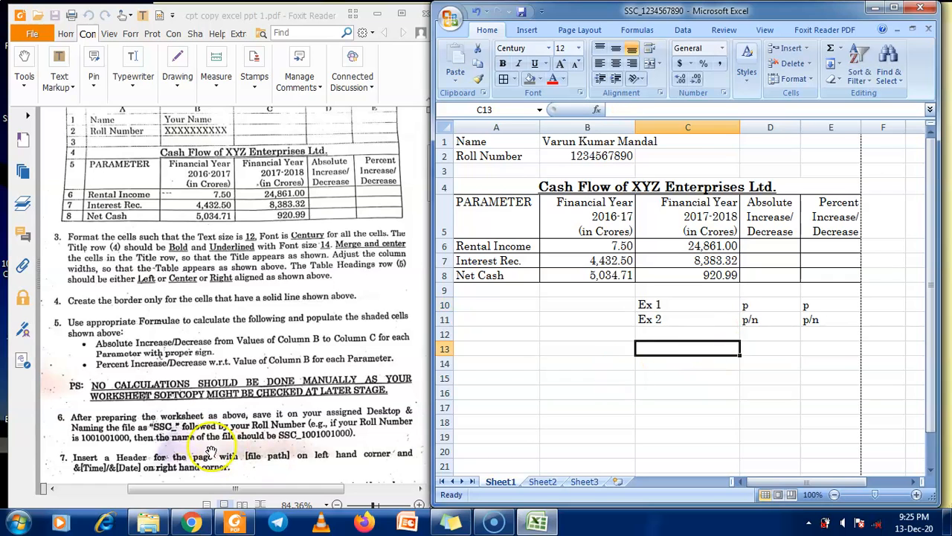
click(274, 337)
scroll(268, 372, down, 12)
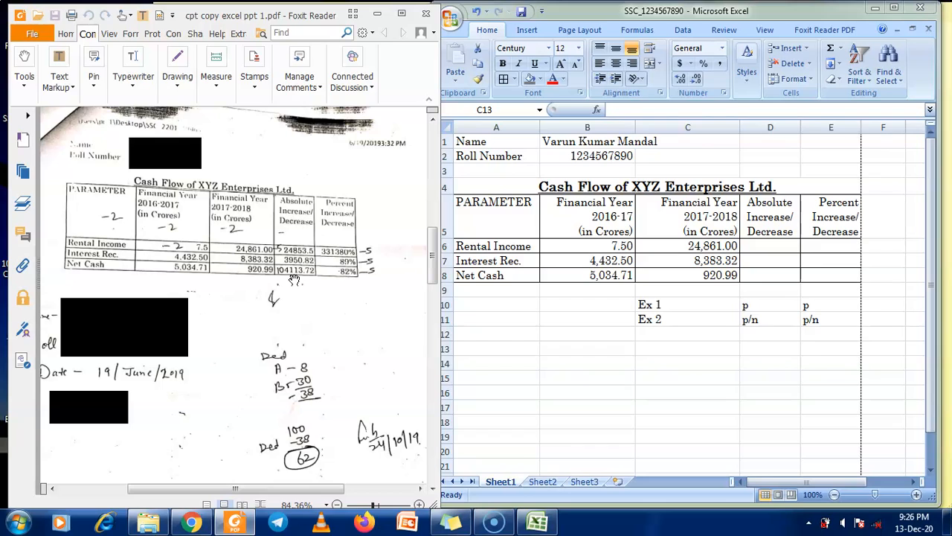
Scroll the PDF back up to instructions 1–5 and the sample table, then return to Excel
scroll(289, 279, down, 1)
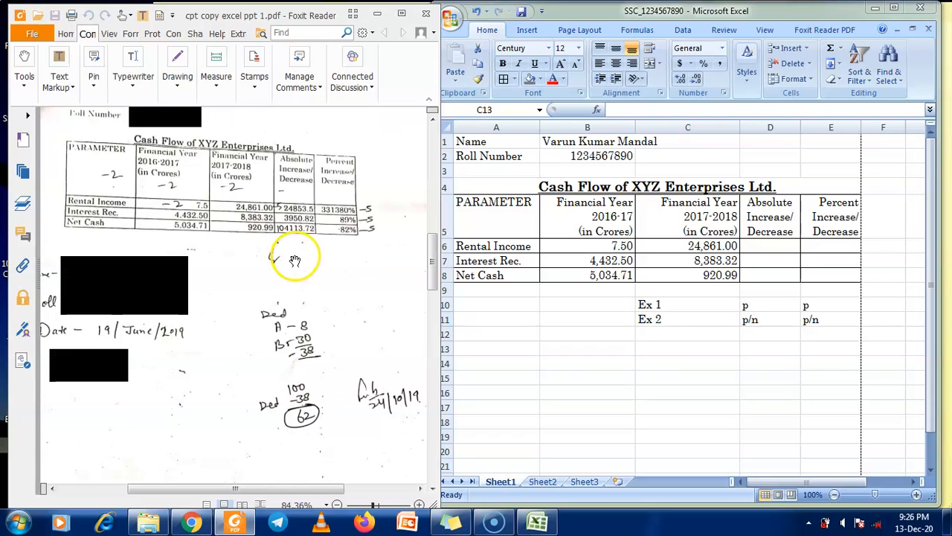
scroll(291, 269, up, 4)
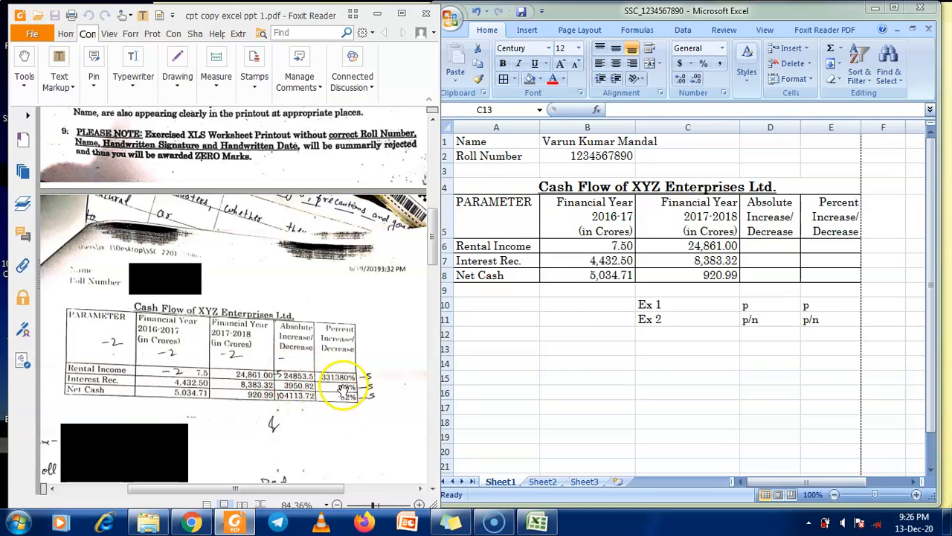
scroll(342, 413, up, 10)
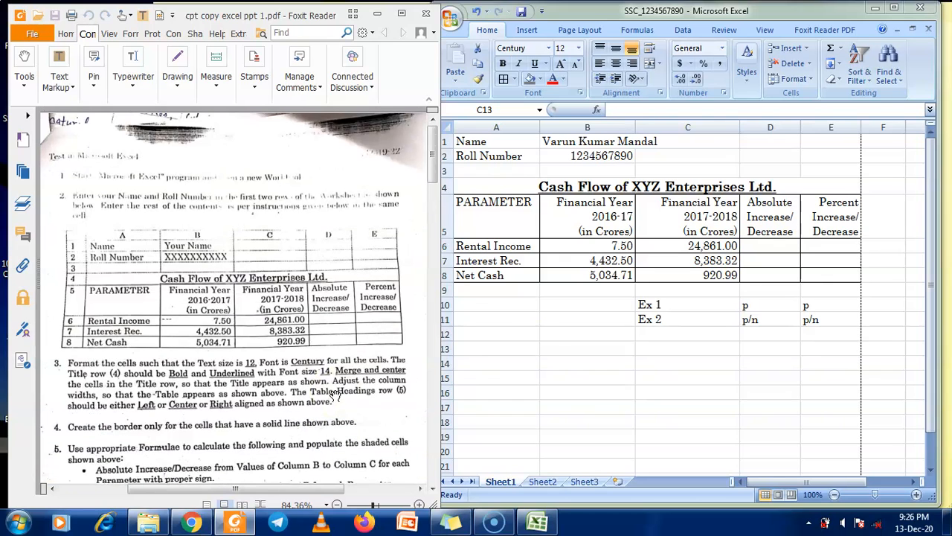
click(708, 320)
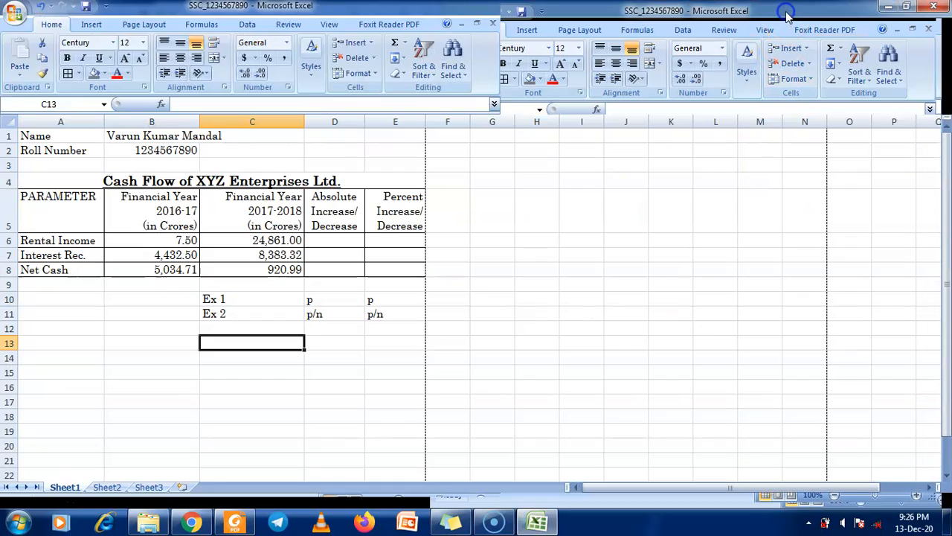
Shade the Ex 1 legend row C10:E10 yellow
double_click(767, 11)
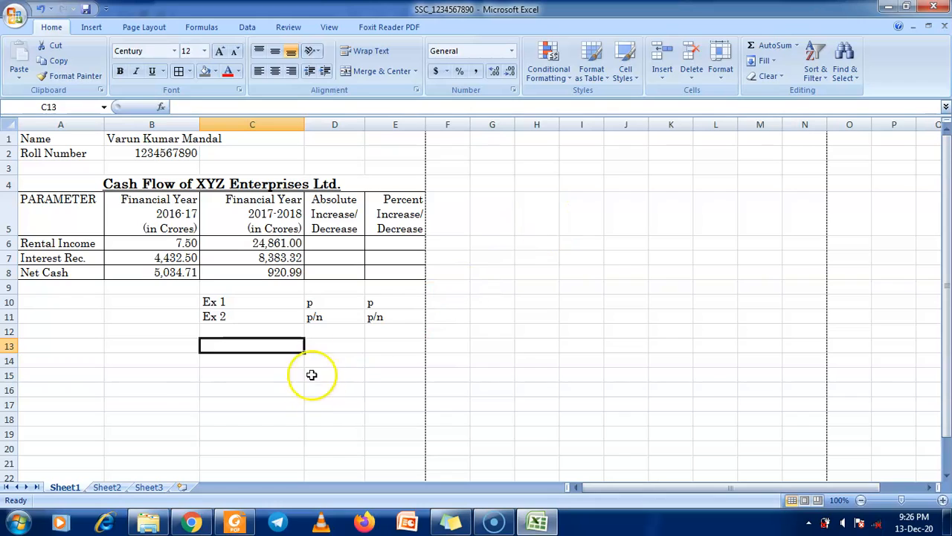
drag(252, 302, 395, 300)
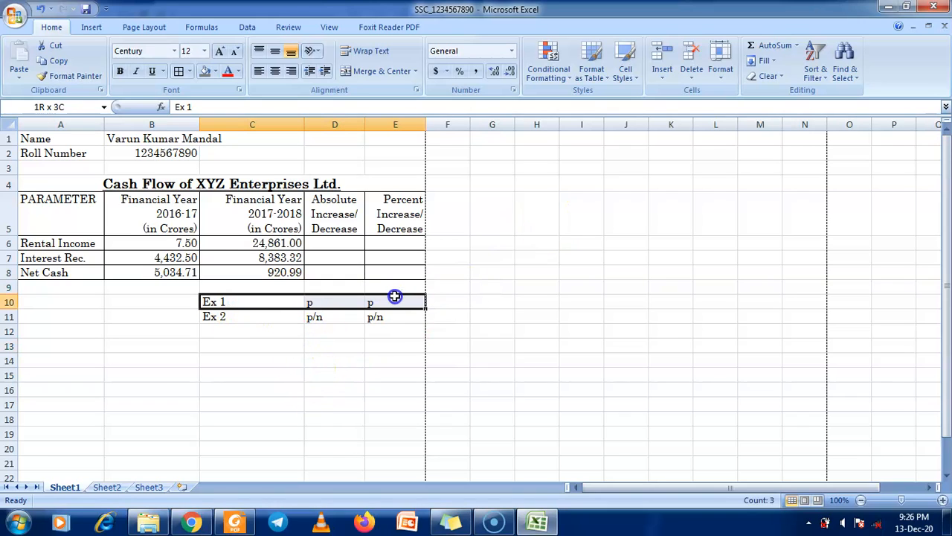
click(216, 71)
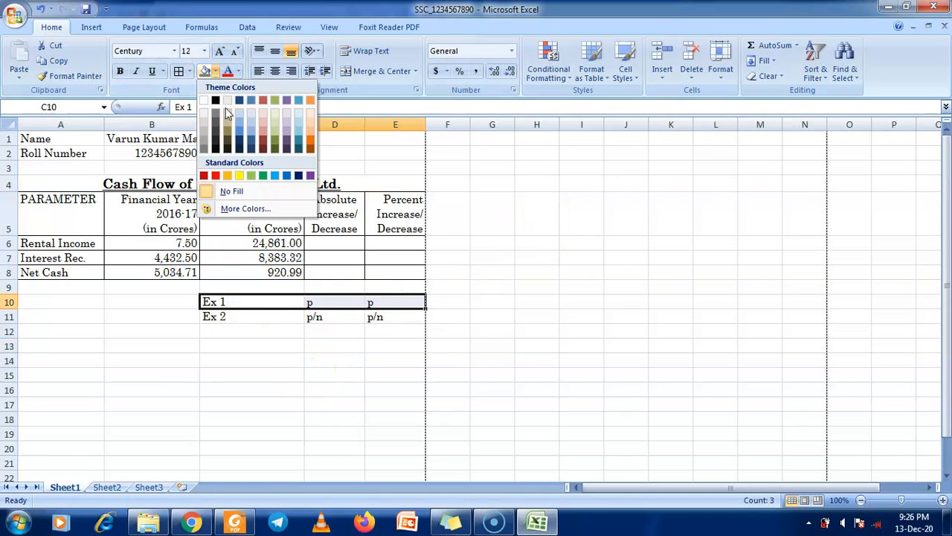
click(238, 173)
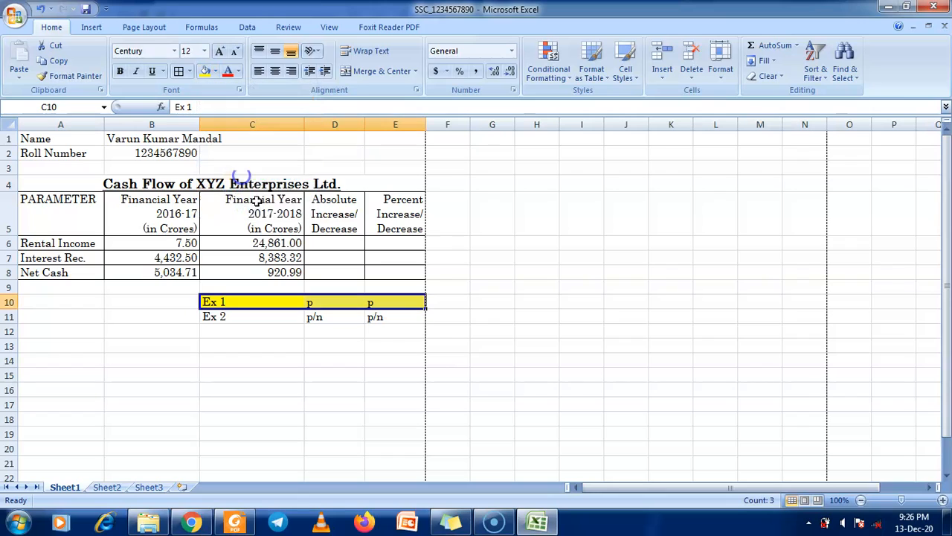
Enter =ABS(C6-B6) in D6 and fill it down to D8
click(333, 243)
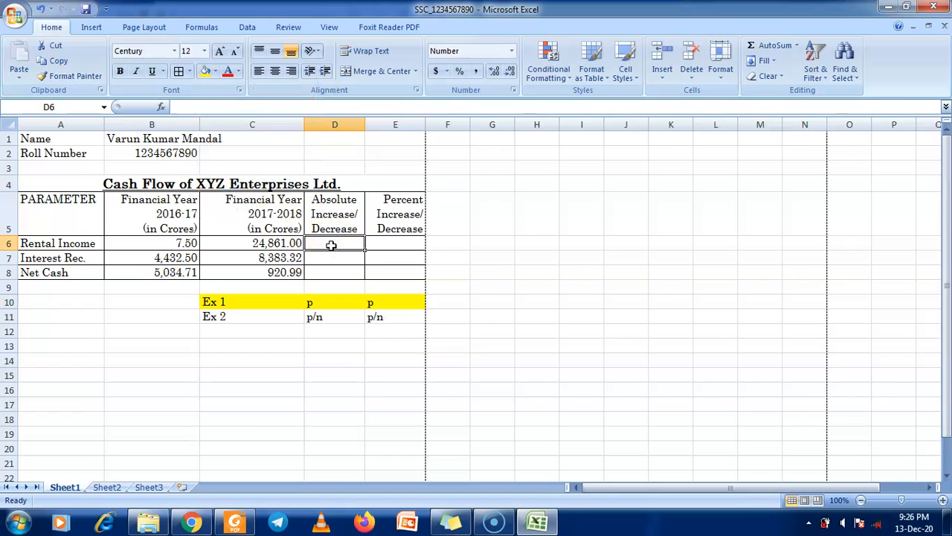
text(=)
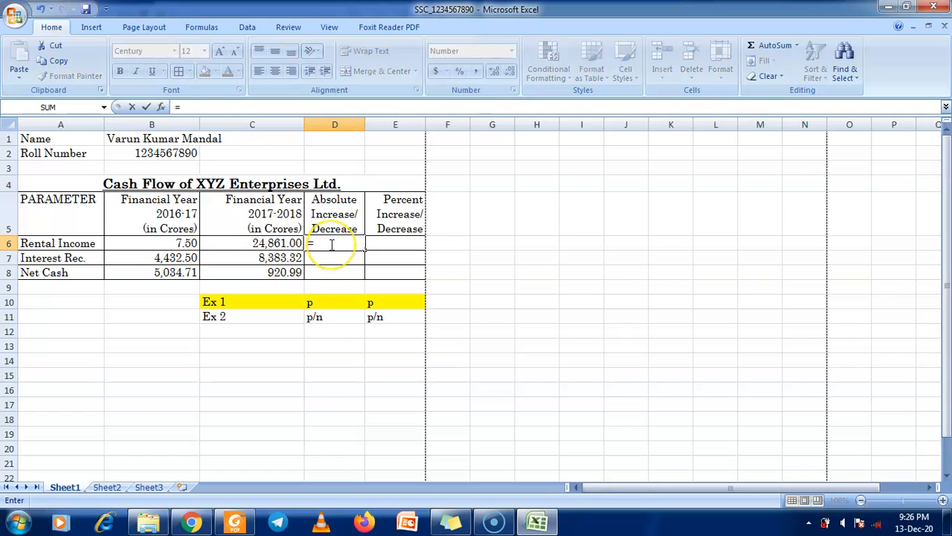
text(ABS()
click(285, 242)
text(-)
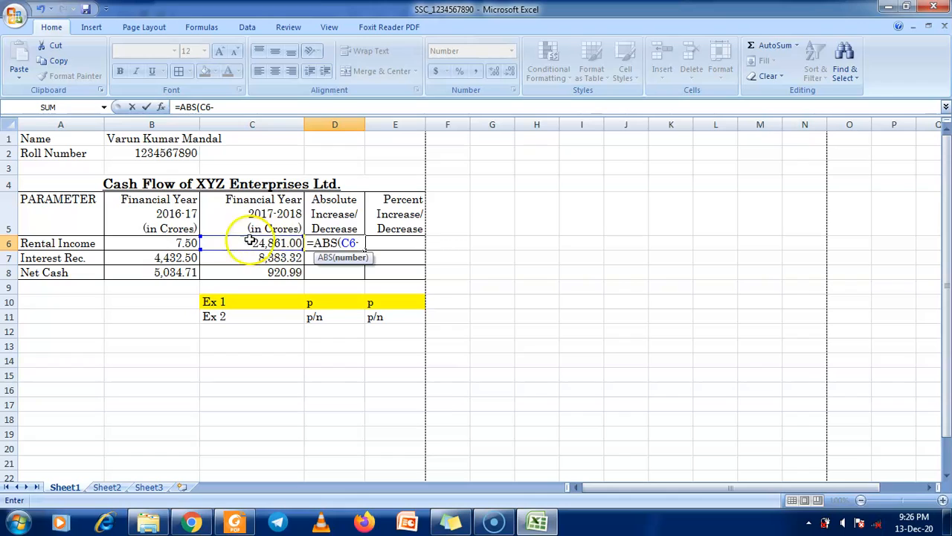
click(184, 243)
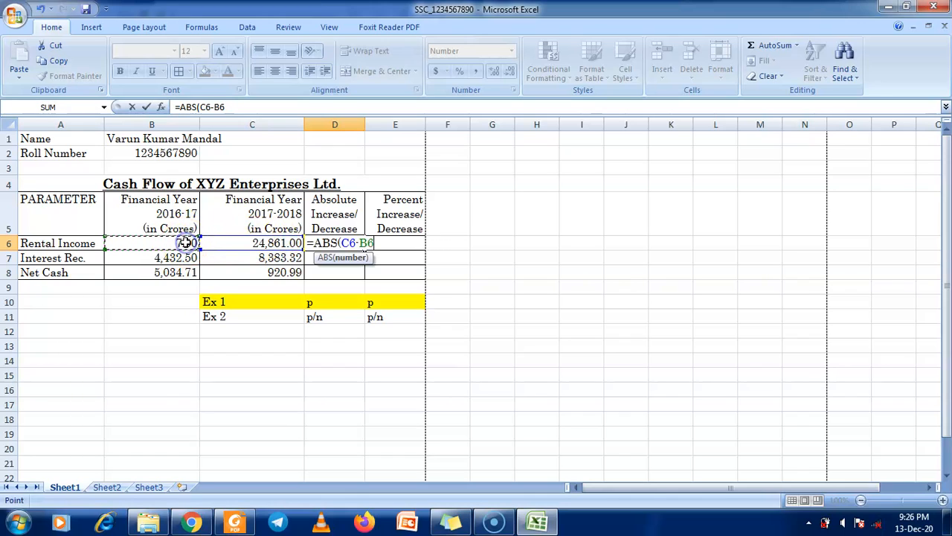
key(Return)
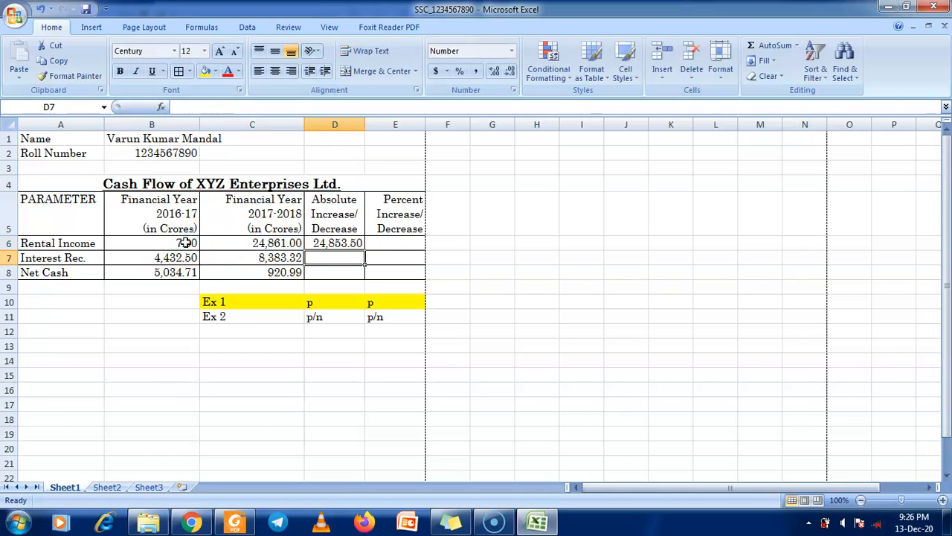
click(335, 242)
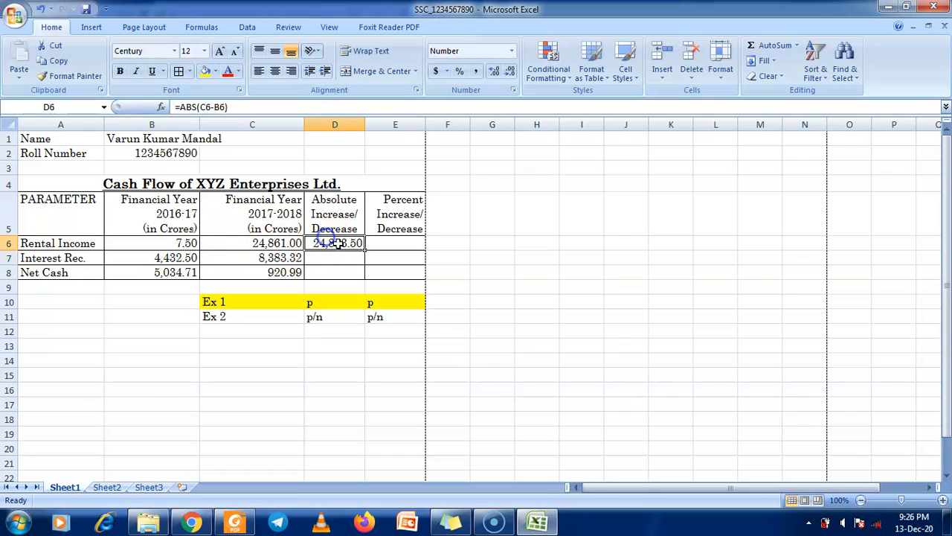
drag(362, 244, 364, 276)
click(348, 244)
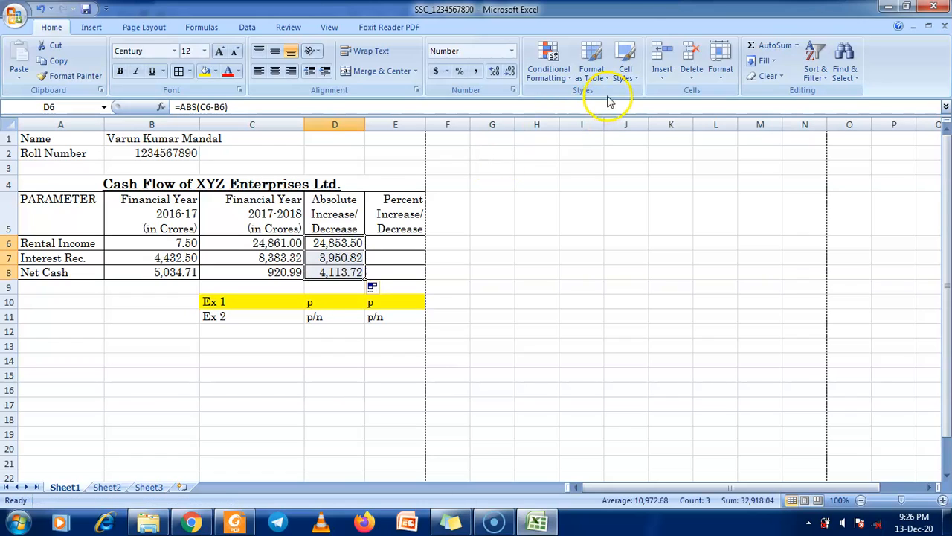
double_click(631, 22)
Scroll the PDF down to the scanned answer printout, then maximize Excel again
click(296, 277)
scroll(296, 283, down, 5)
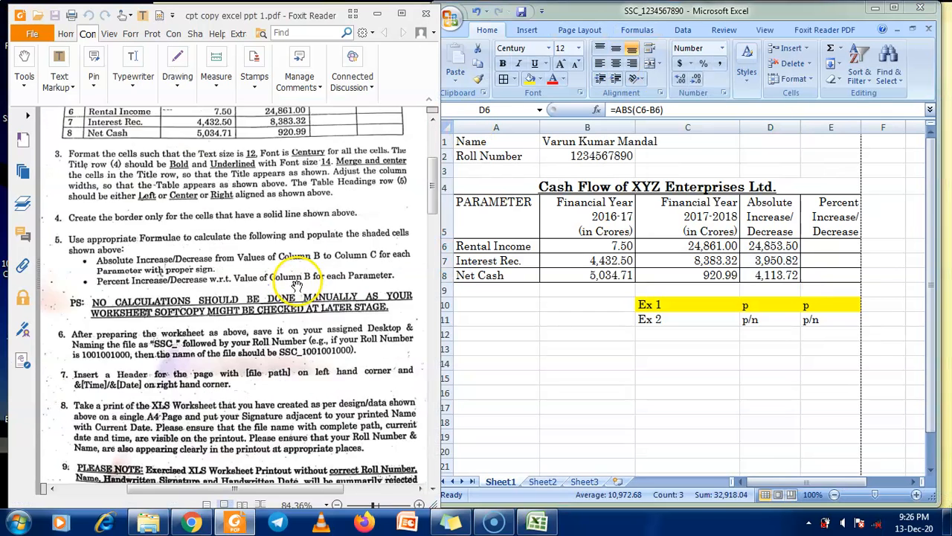
scroll(296, 285, down, 5)
scroll(297, 286, down, 1)
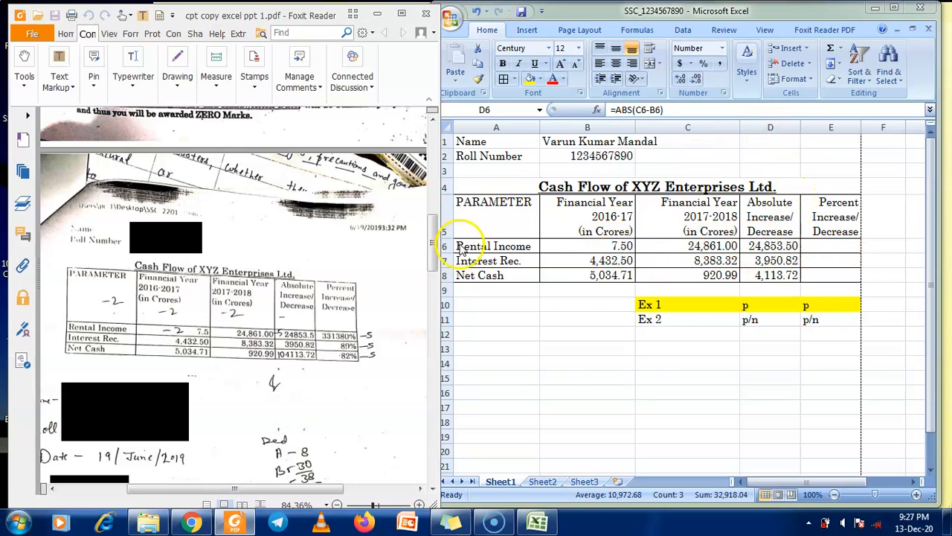
double_click(692, 9)
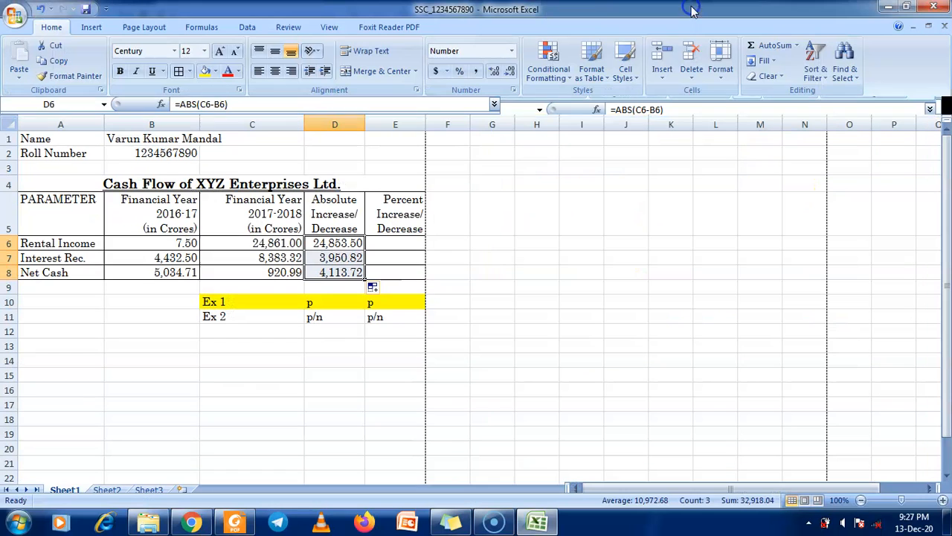
Enter =D6/B6*100 in E6 and copy it down to E8
click(407, 244)
click(399, 248)
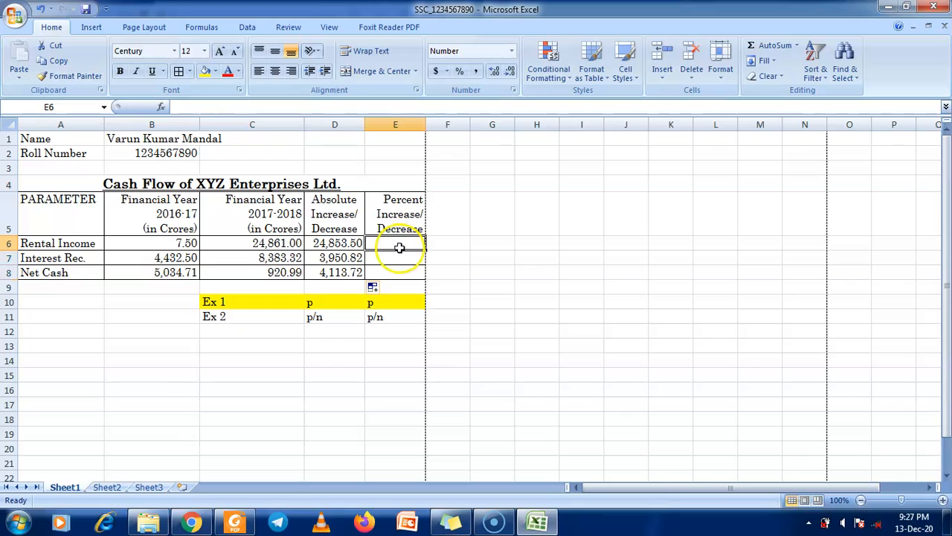
text(=)
click(341, 243)
text(/)
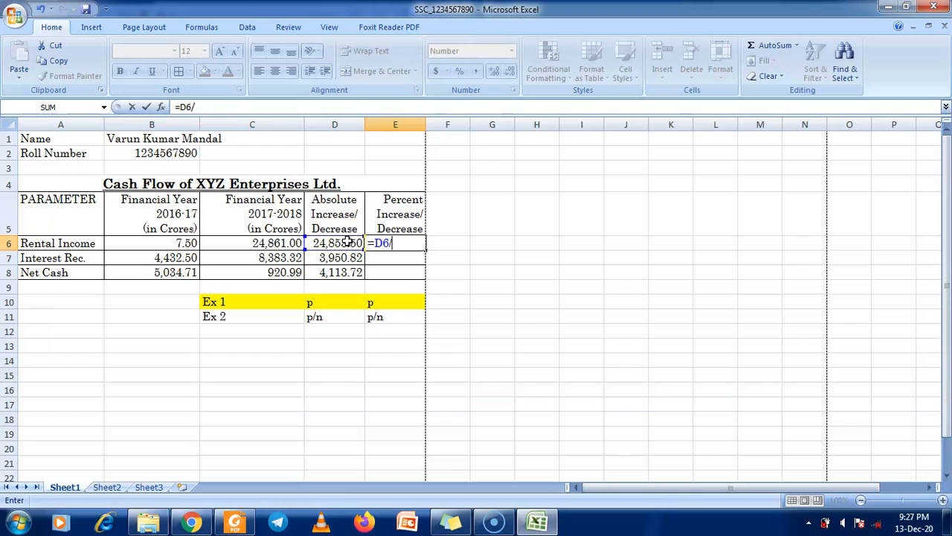
click(184, 242)
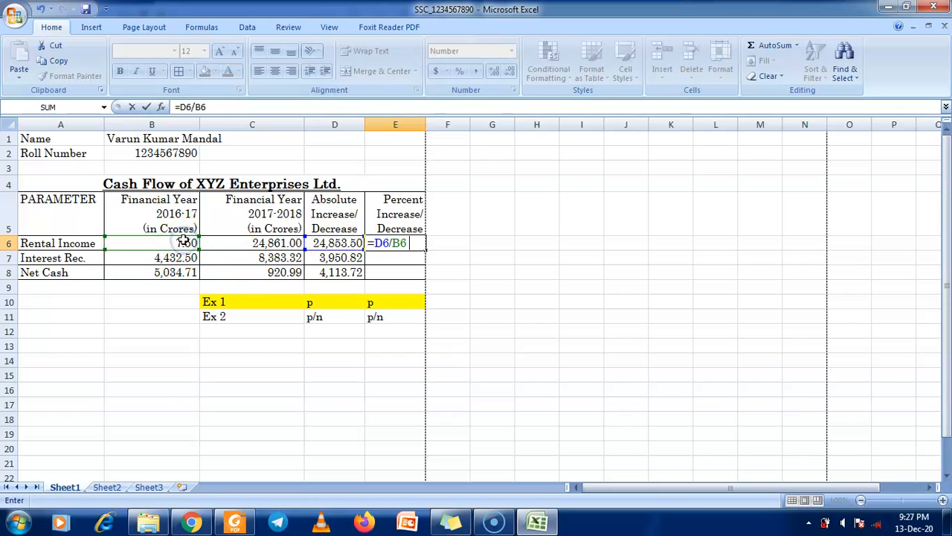
text(* 100)
key(Return)
click(378, 238)
drag(427, 250, 425, 278)
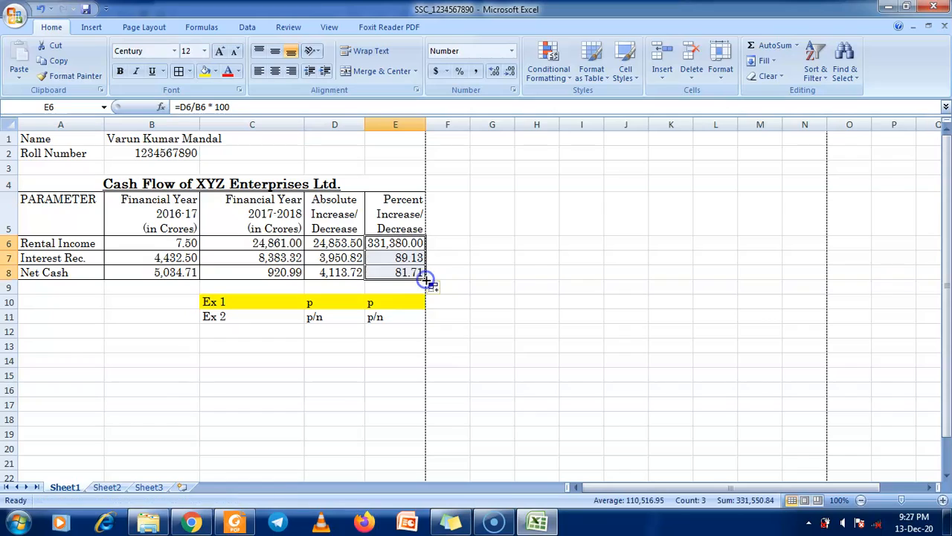
double_click(446, 7)
Compare the scanned answer copy's percentages, return to instructions 3–9, and maximize Excel
click(322, 299)
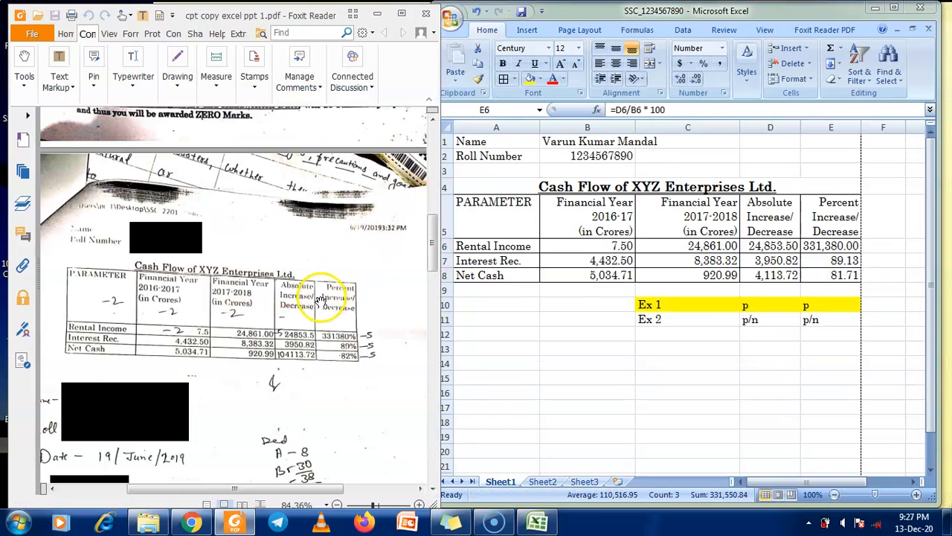
scroll(320, 297, up, 6)
scroll(321, 296, up, 2)
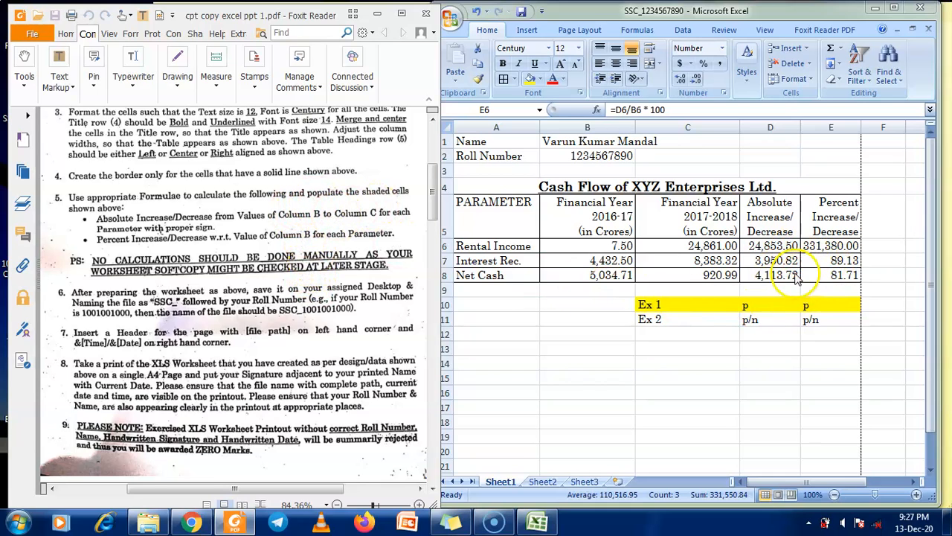
scroll(277, 328, down, 12)
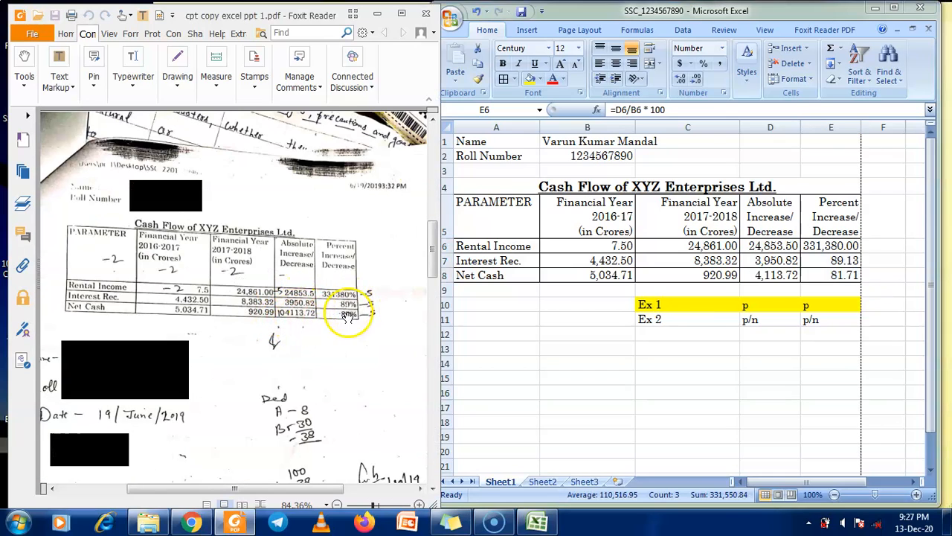
scroll(344, 326, up, 1)
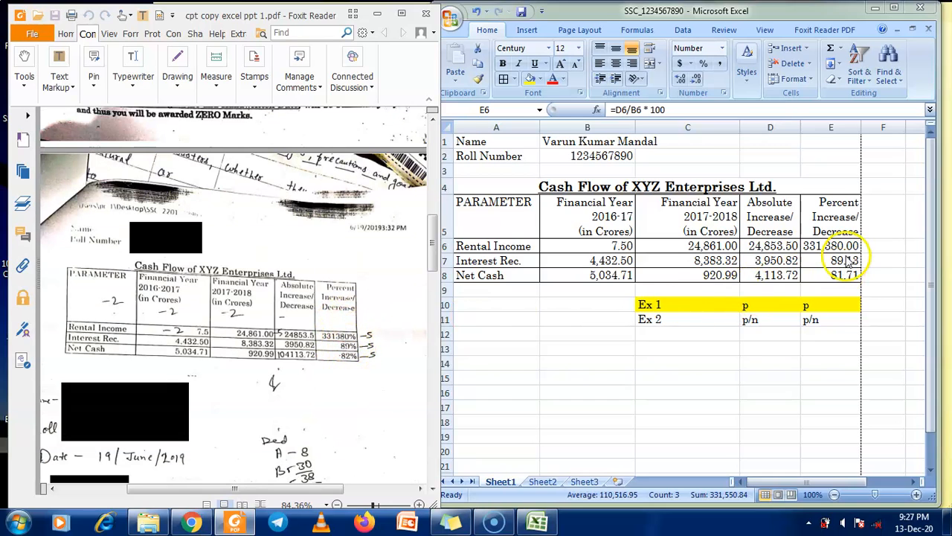
scroll(313, 382, up, 10)
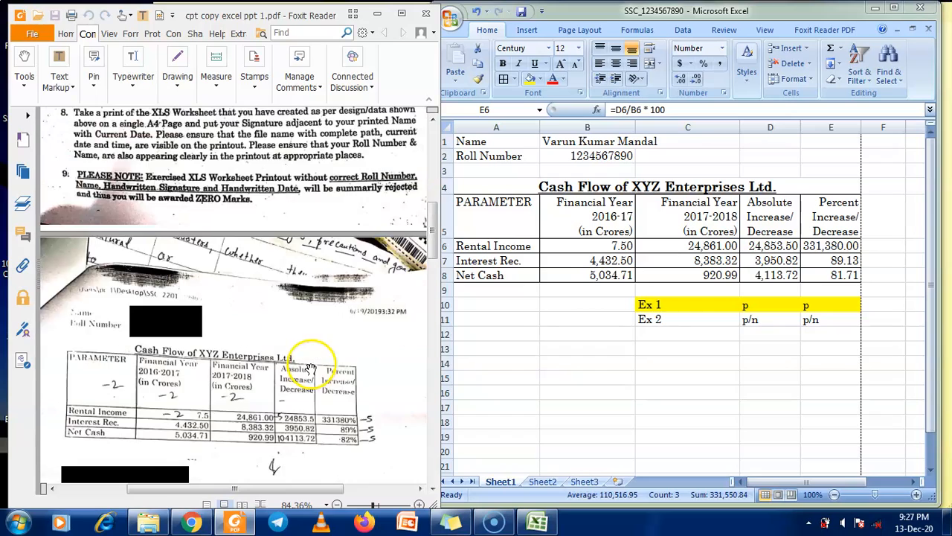
double_click(744, 13)
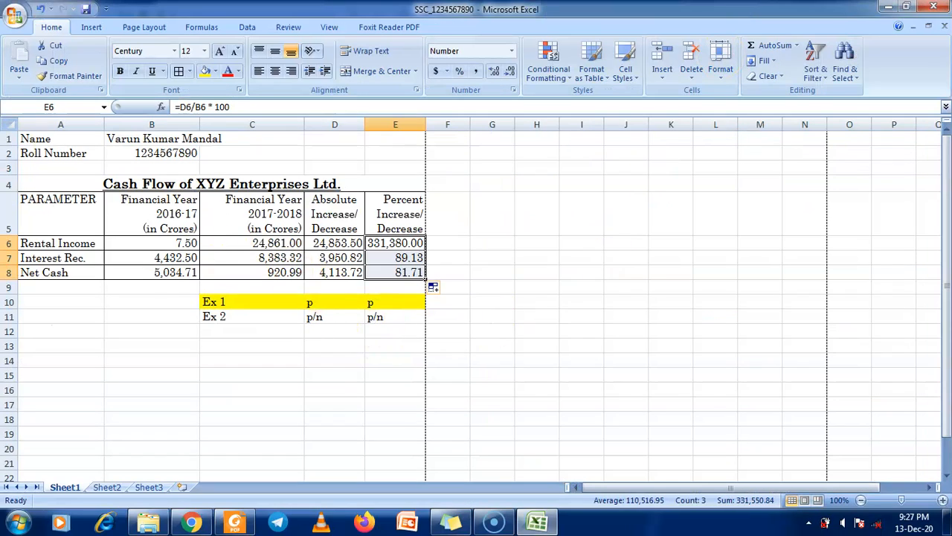
click(15, 14)
mouse_move(18, 165)
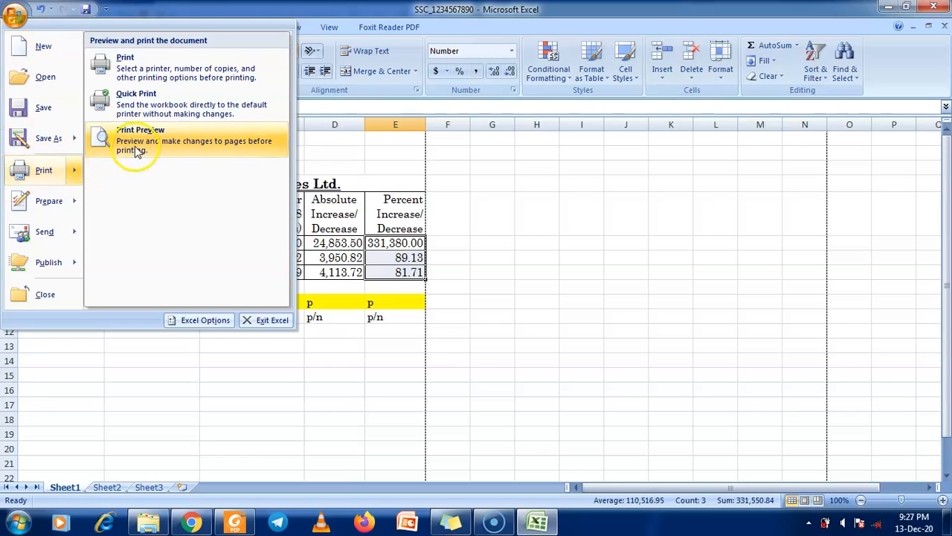
click(136, 147)
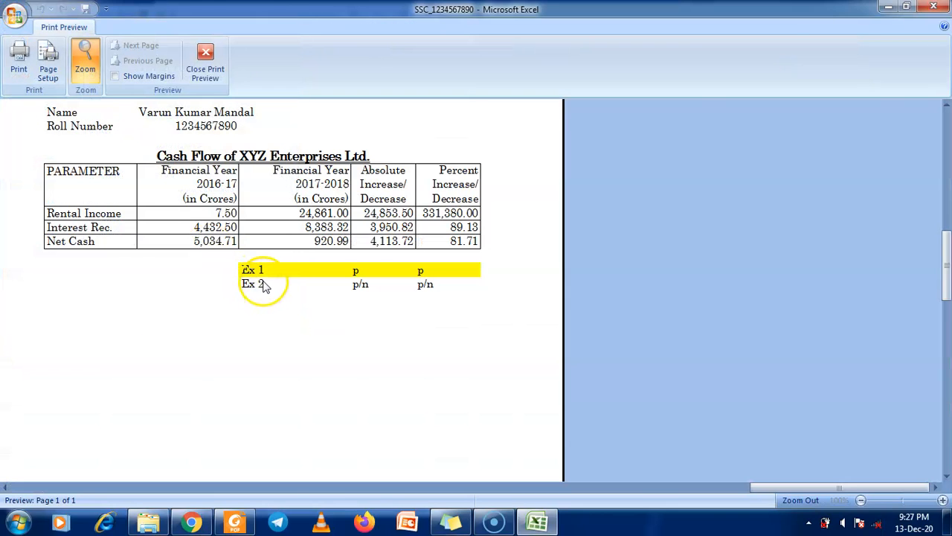
scroll(264, 286, up, 3)
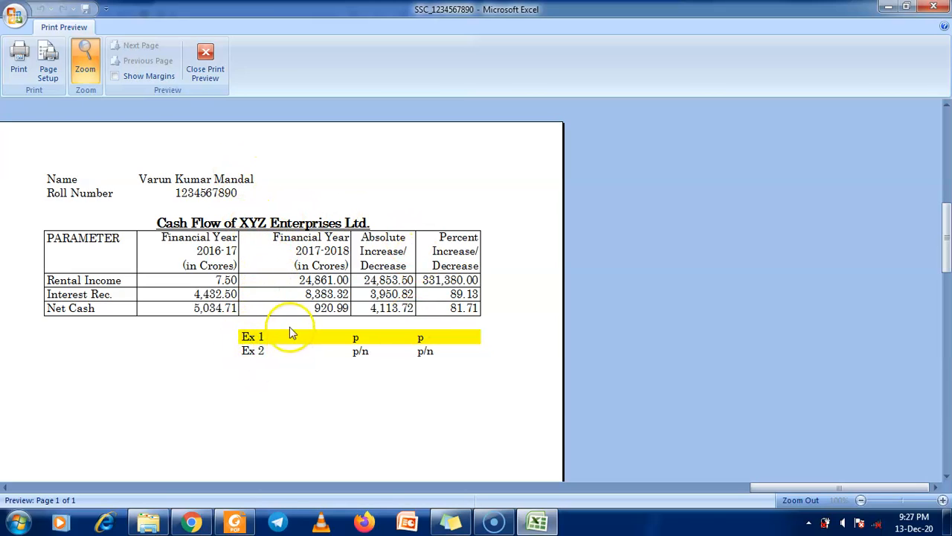
click(202, 54)
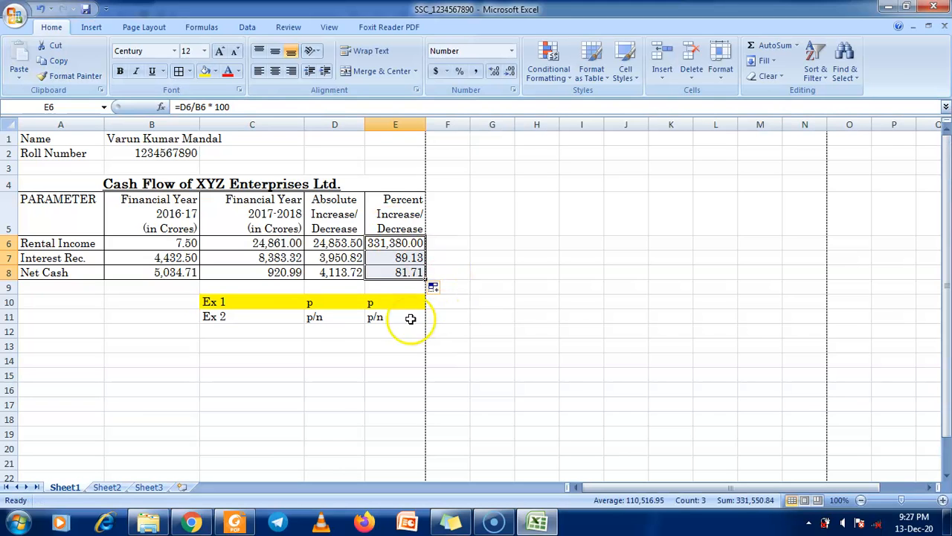
Move the Ex 1/Ex 2 legend block from C10:E11 to H6
drag(248, 302, 392, 320)
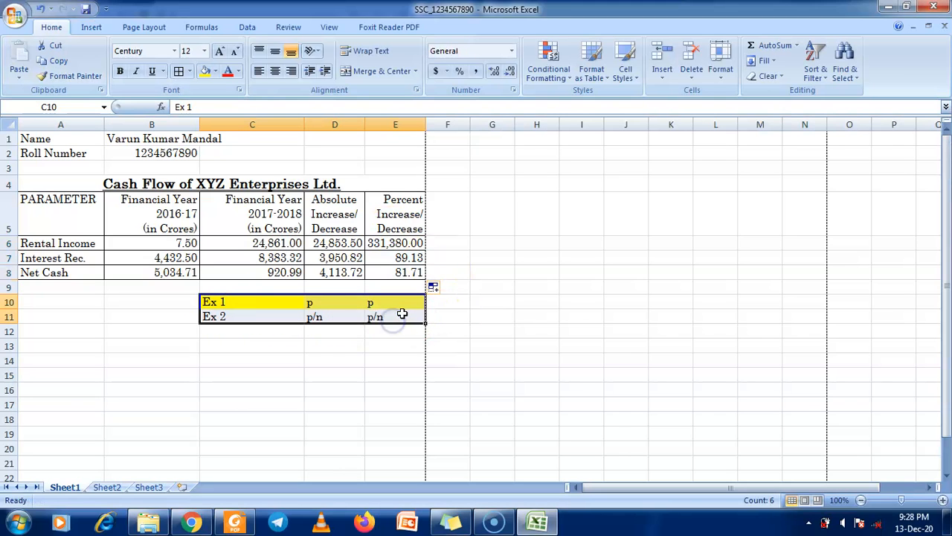
key(ctrl+c)
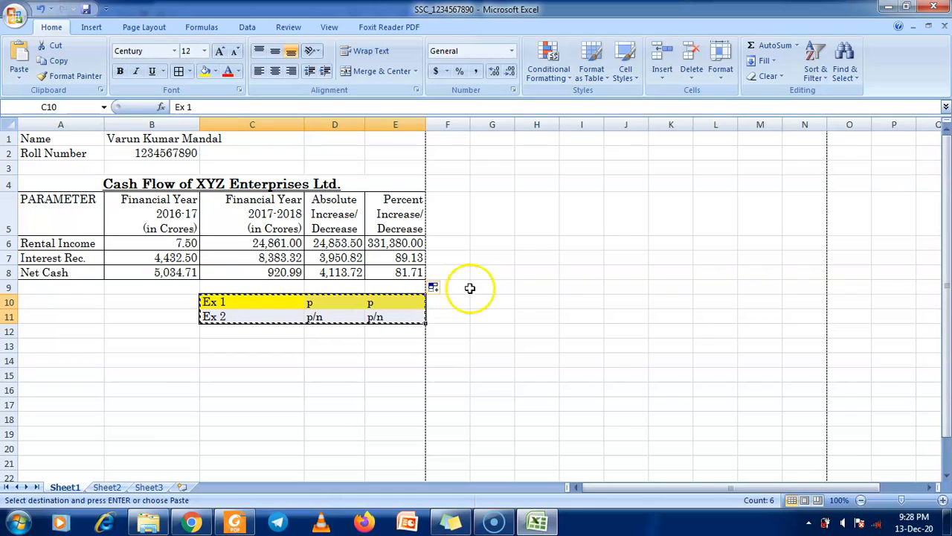
click(543, 244)
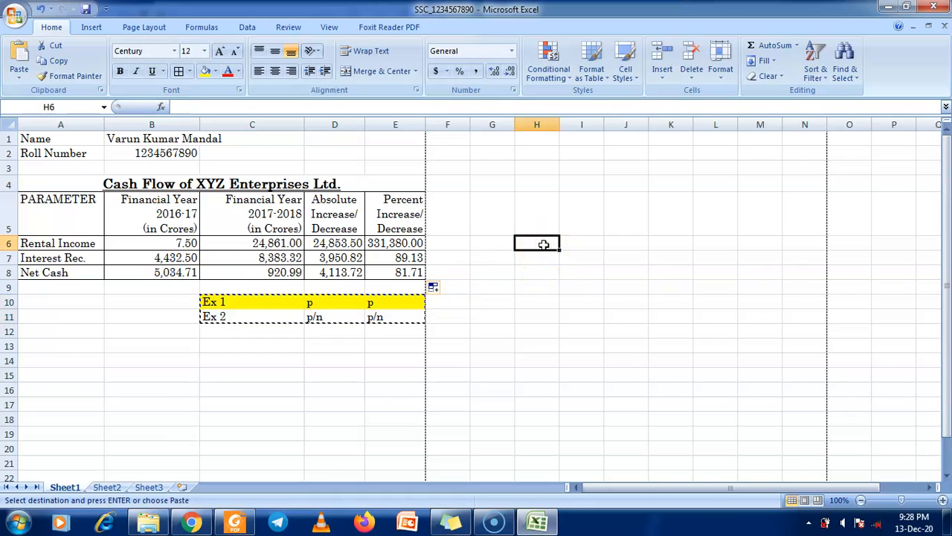
key(Return)
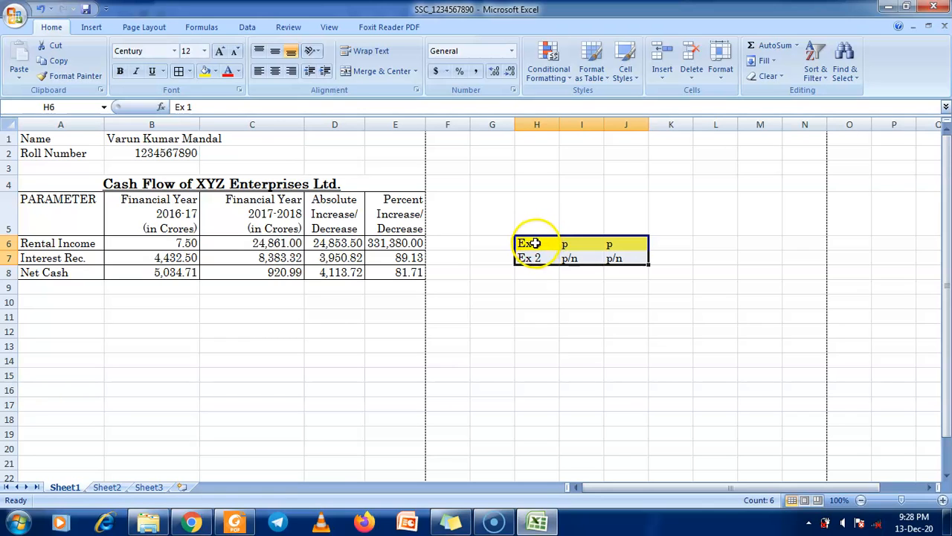
Check the printed page in Print Preview, zoomed in, then close the preview
click(15, 15)
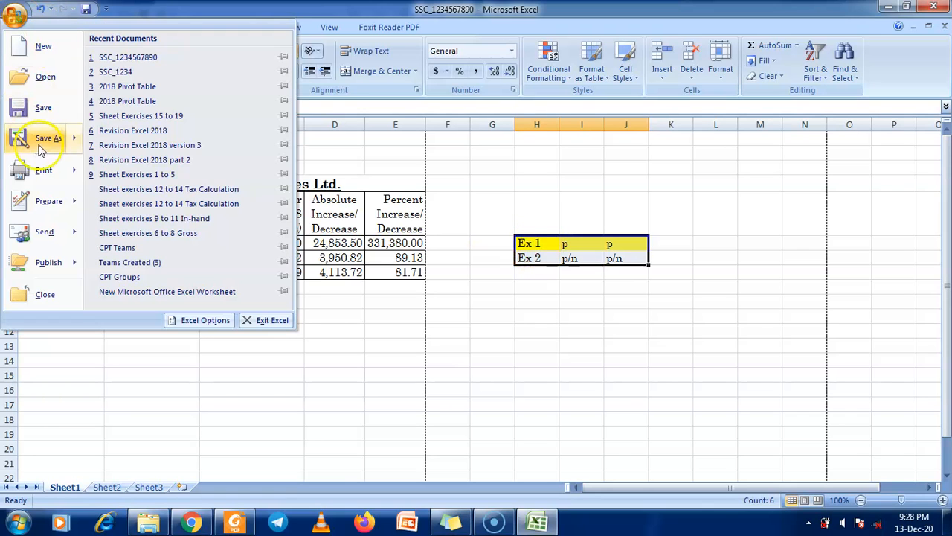
mouse_move(45, 170)
click(127, 138)
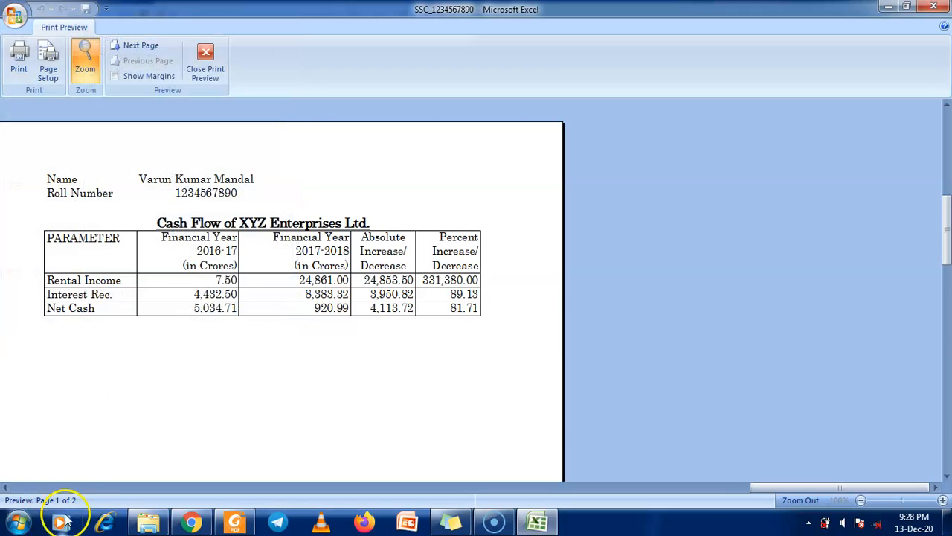
click(186, 340)
scroll(186, 339, down, 5)
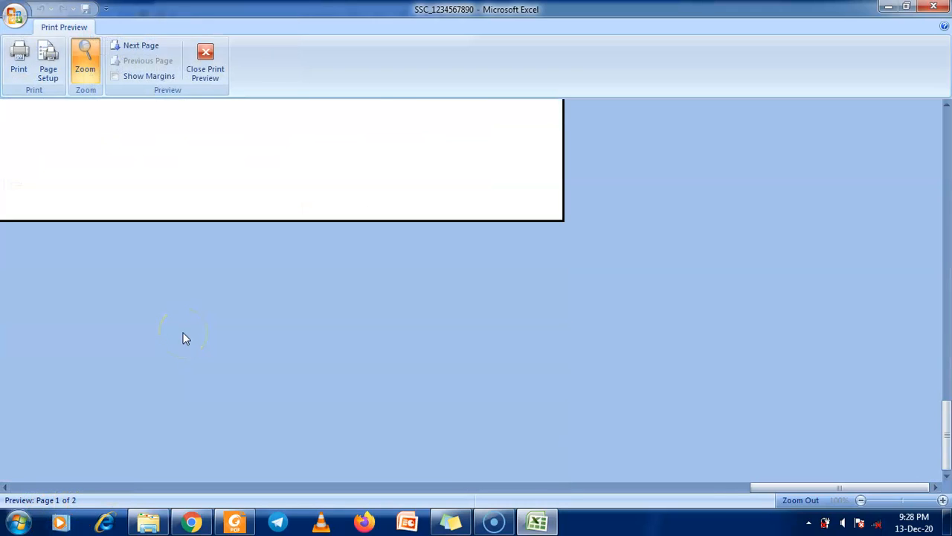
scroll(185, 339, up, 3)
scroll(186, 339, up, 5)
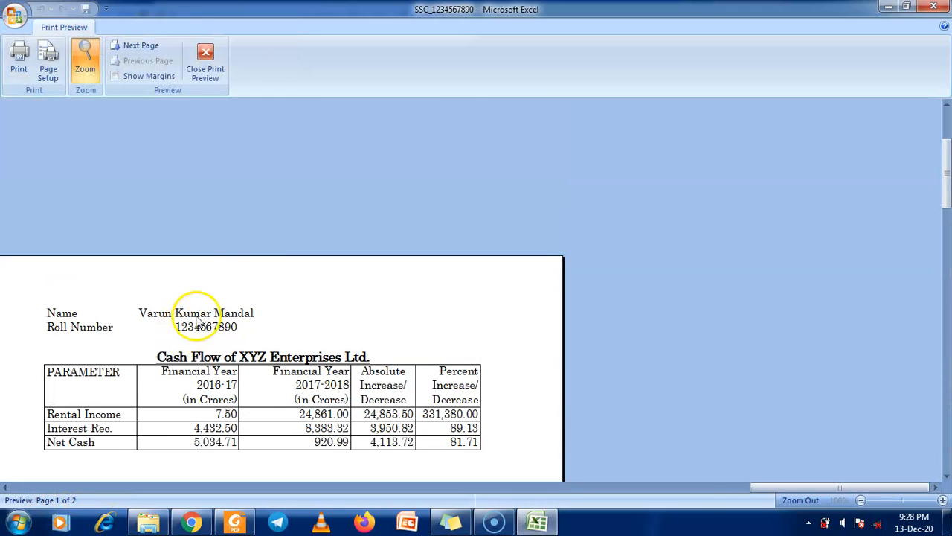
click(206, 64)
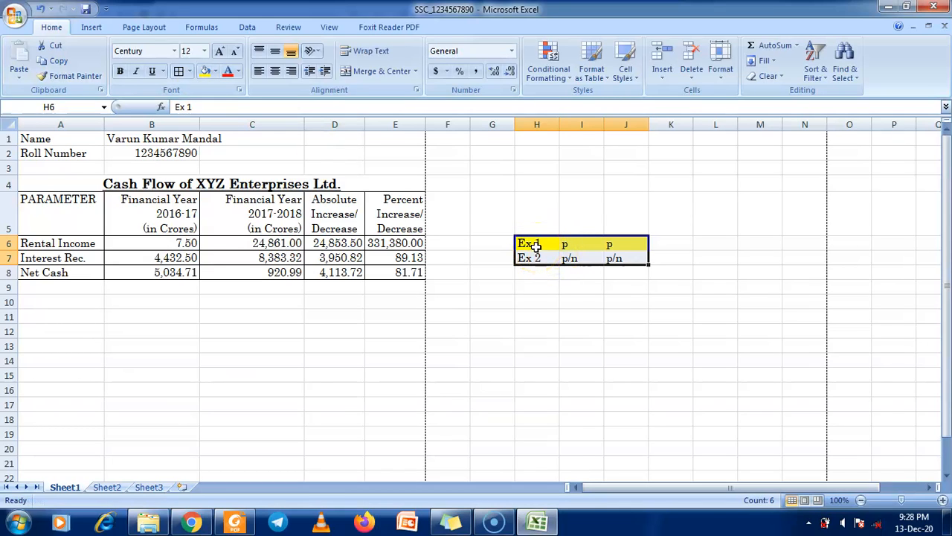
Delete the legend text in H6:J7 and set its fill to No Fill
key(Delete)
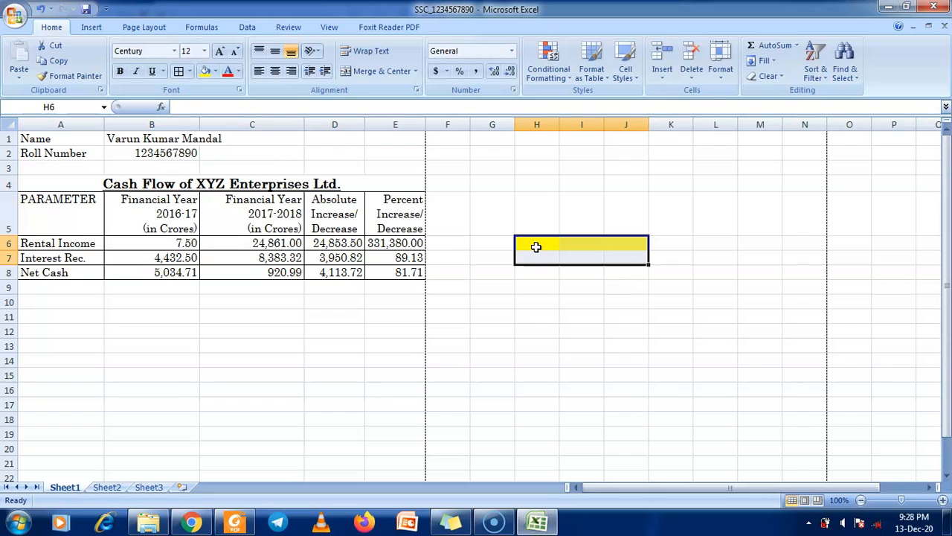
click(215, 72)
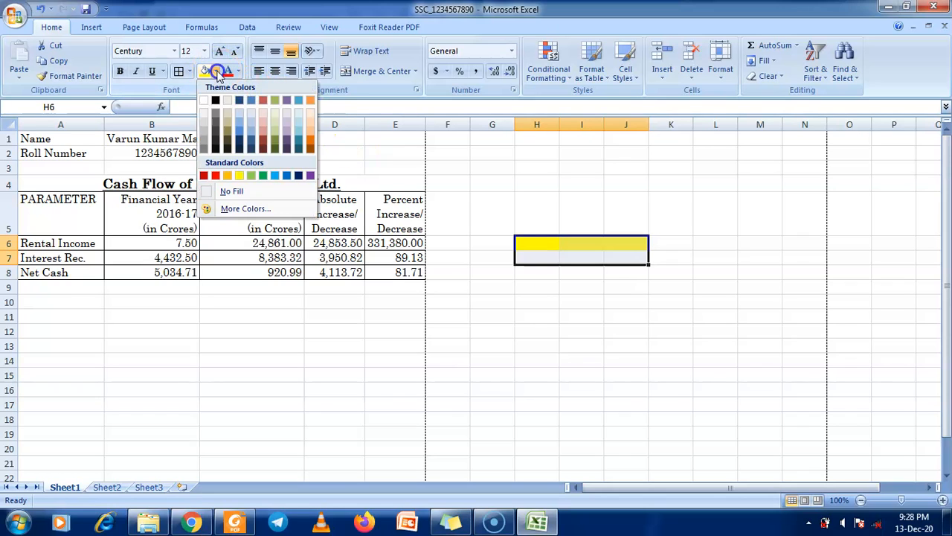
click(232, 192)
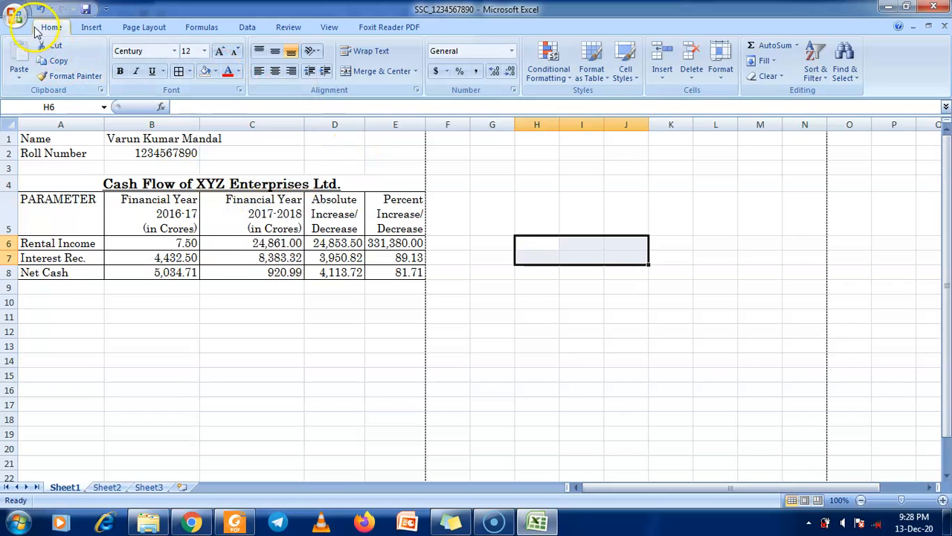
Confirm the one-page printout in Print Preview, close it, and deselect the range
click(31, 27)
mouse_move(98, 165)
click(138, 101)
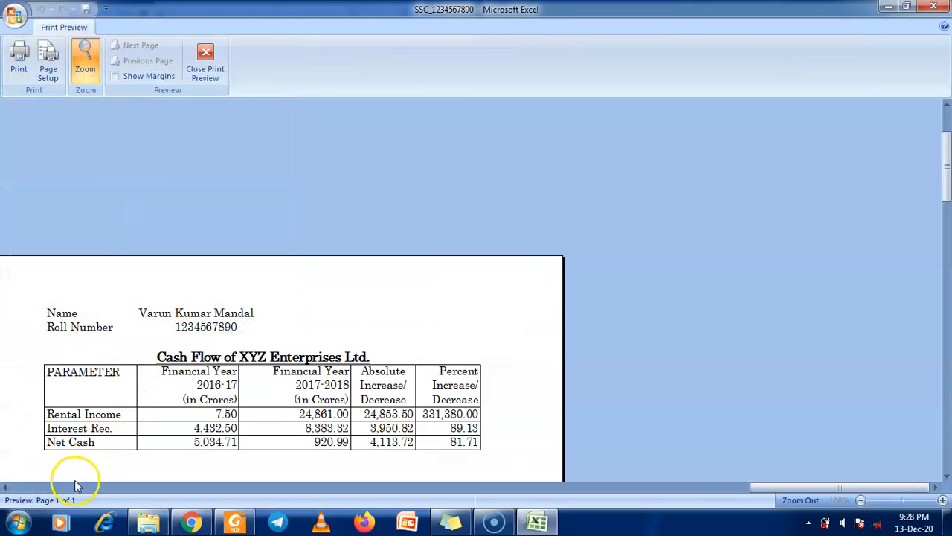
click(335, 320)
click(427, 246)
scroll(446, 247, up, 3)
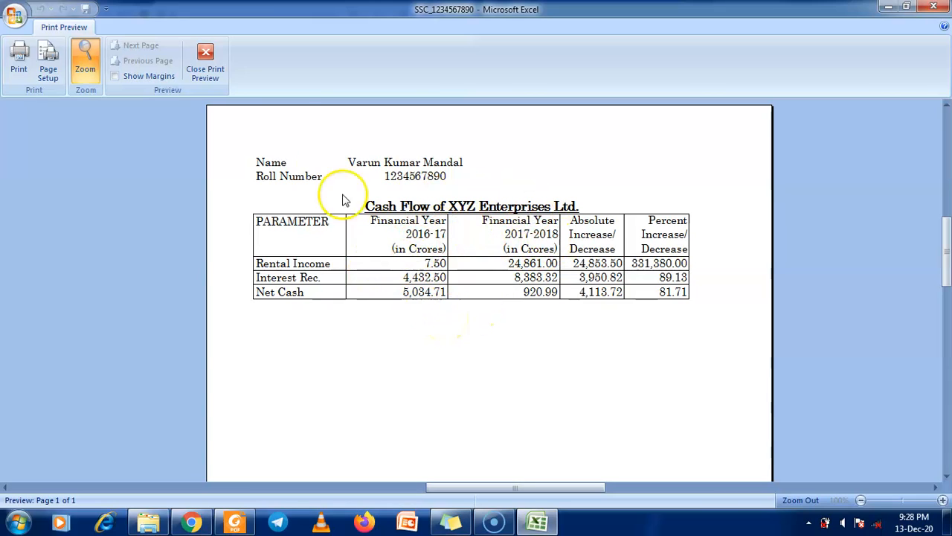
click(221, 71)
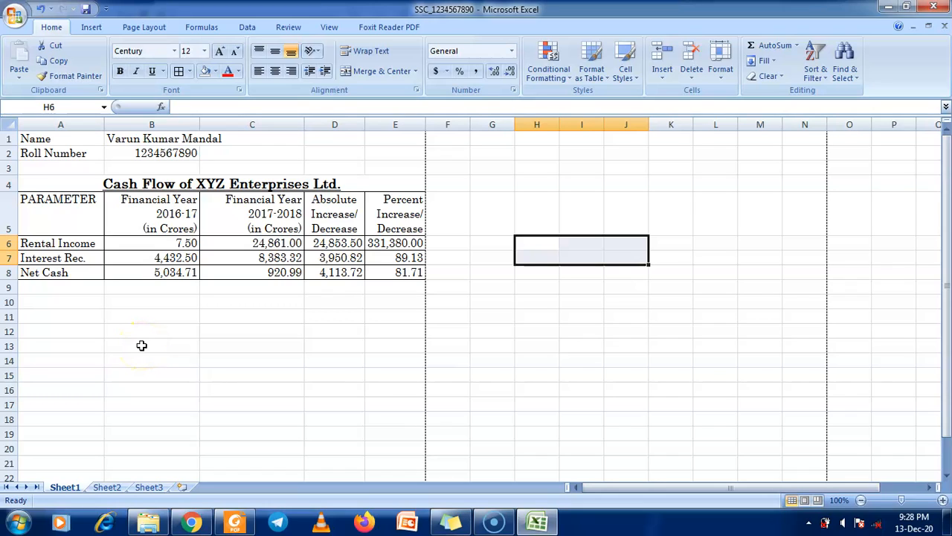
click(163, 320)
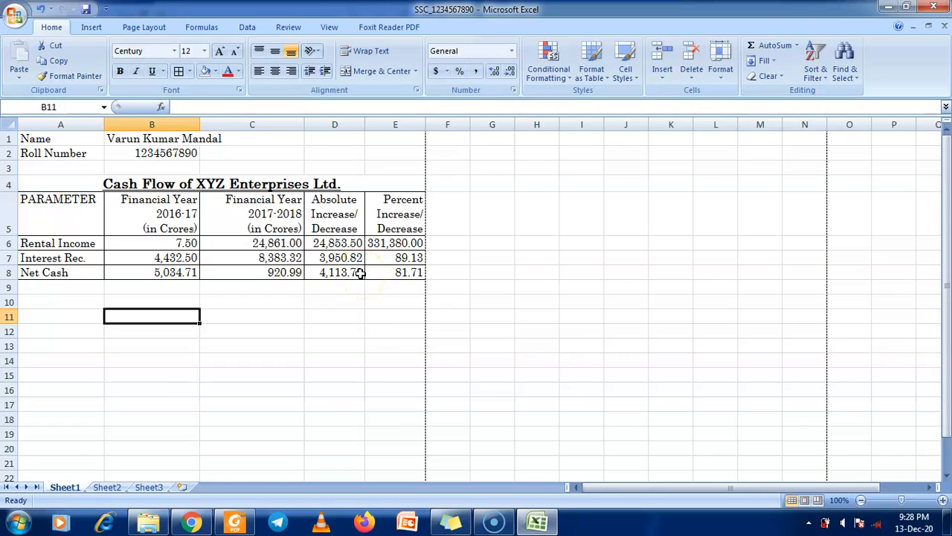
Undo twice to restore the legend, then fill the Ex 2 row H7:J7 yellow
click(41, 9)
click(41, 9)
drag(532, 259, 622, 260)
click(214, 71)
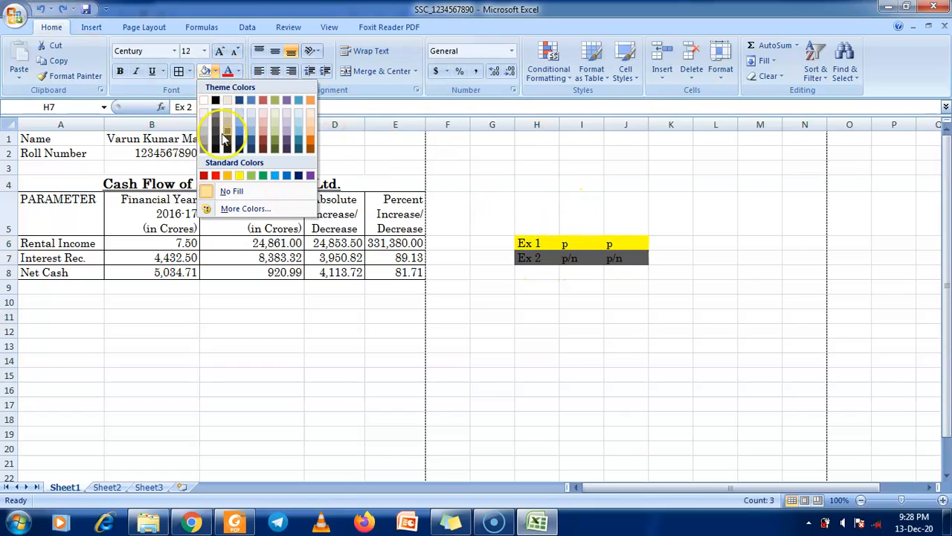
click(240, 177)
Set the Ex 1 row H6:J6 to No Fill and select the D6:E8 results
drag(540, 247, 610, 243)
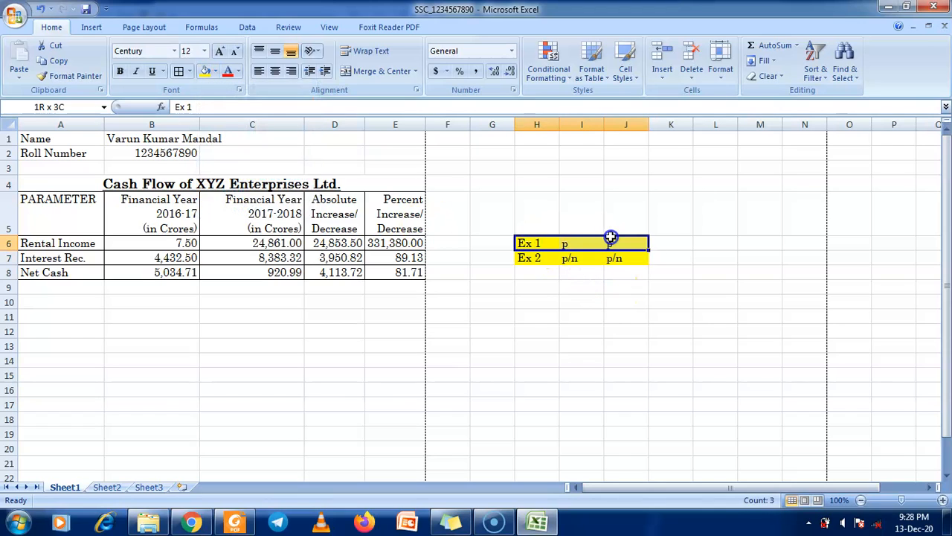
click(215, 71)
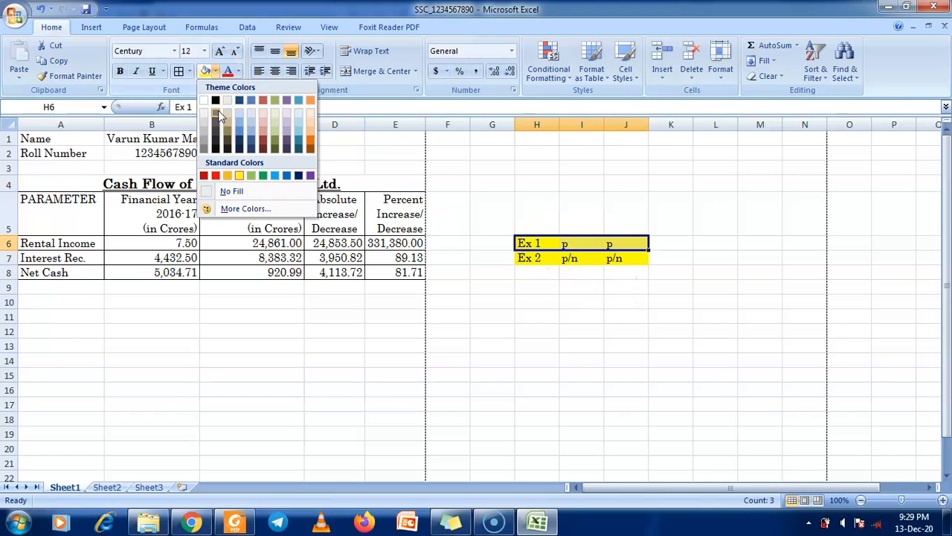
click(215, 190)
drag(338, 245, 410, 273)
Clear D6:E8, enter =C6-B6 in D6 and fill it down to D8
key(Delete)
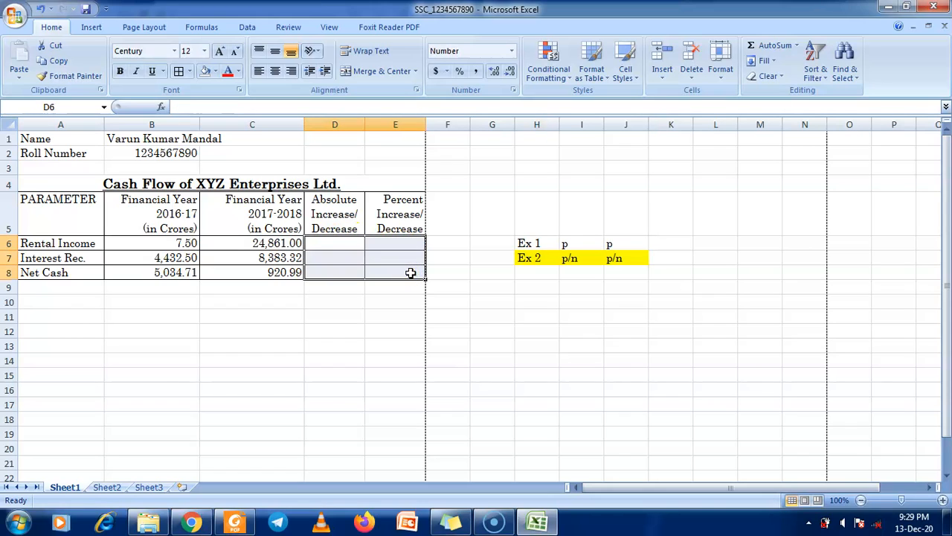
click(352, 243)
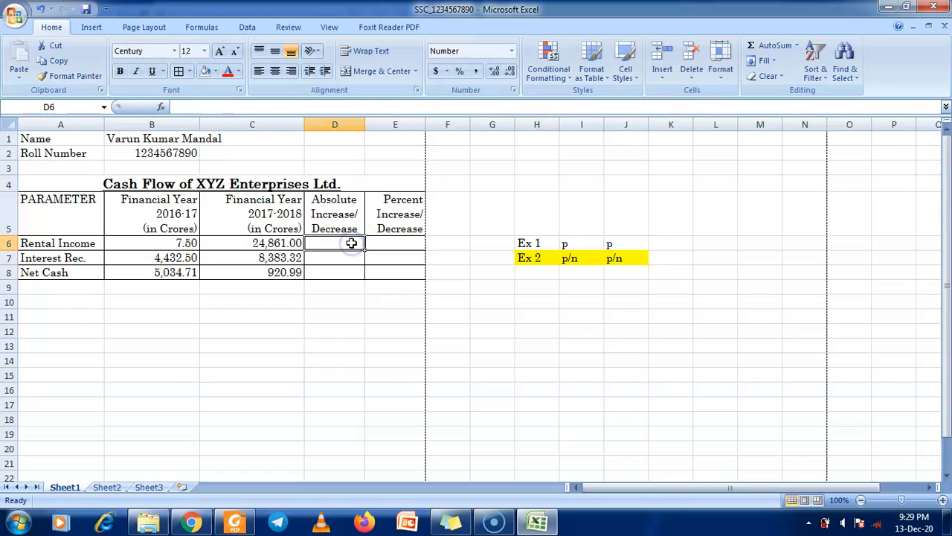
text(=)
click(344, 244)
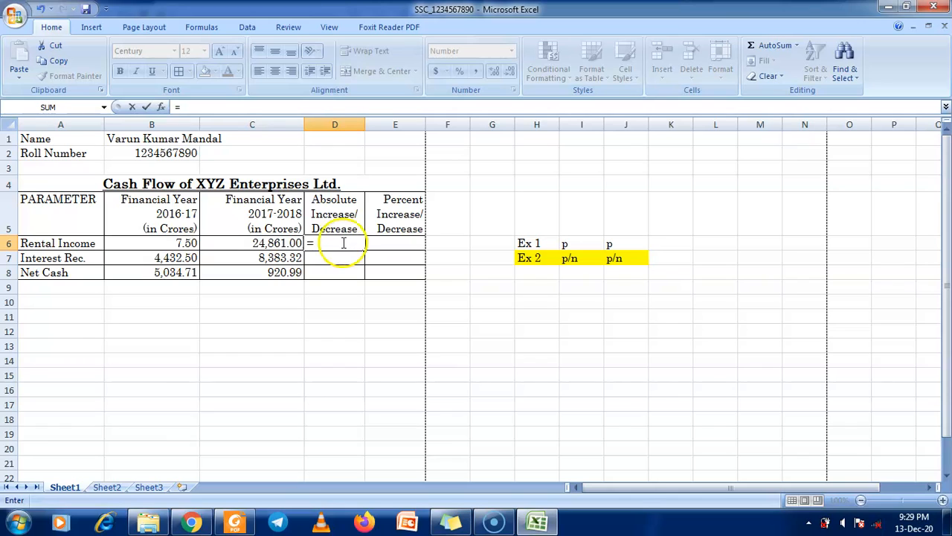
click(277, 243)
text(-)
click(185, 243)
key(Return)
click(347, 244)
drag(363, 251, 365, 280)
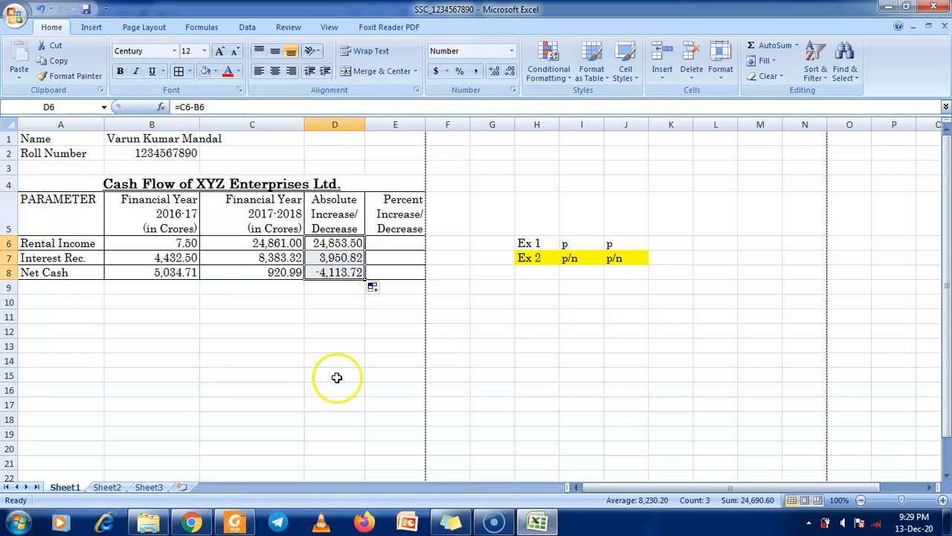
Enter the percent formula =D6/B6*100 in E6 and fill it down to E8
click(386, 242)
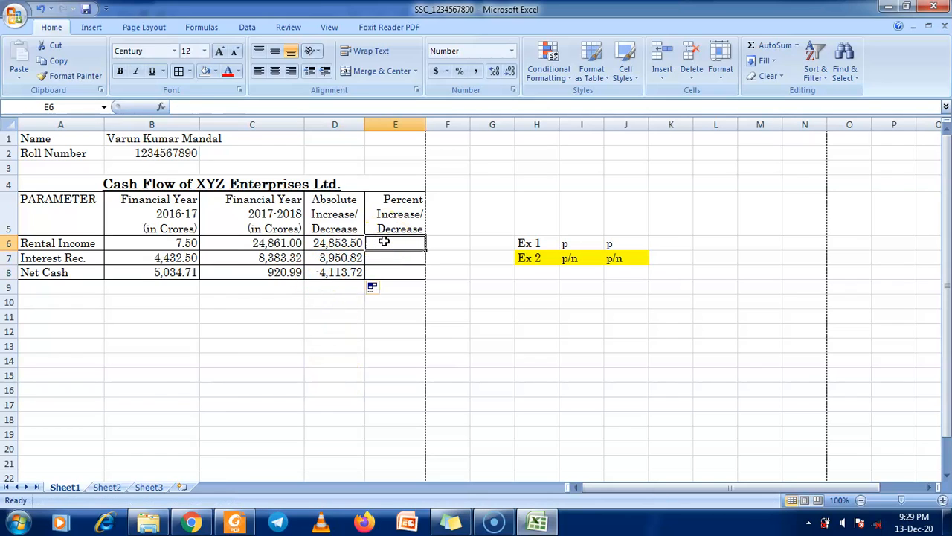
text(=)
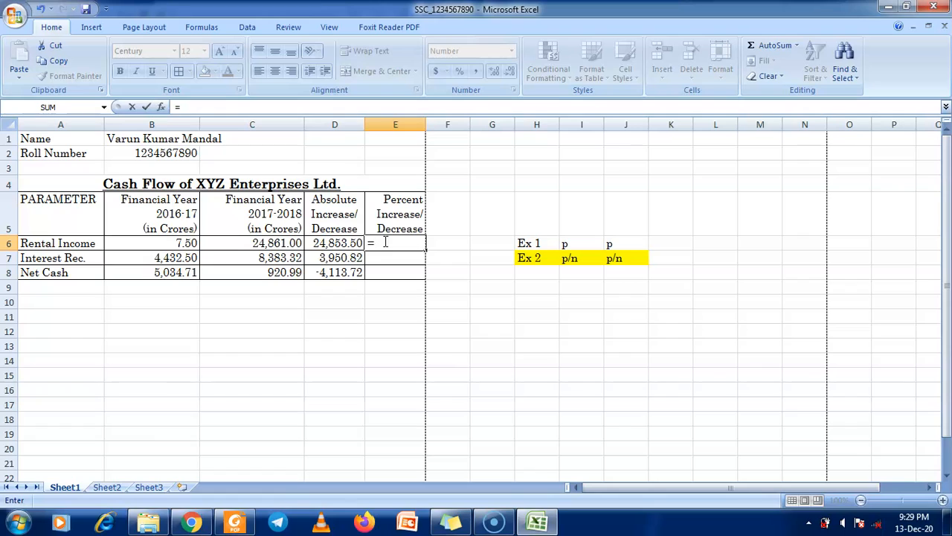
click(344, 243)
text(/)
click(188, 243)
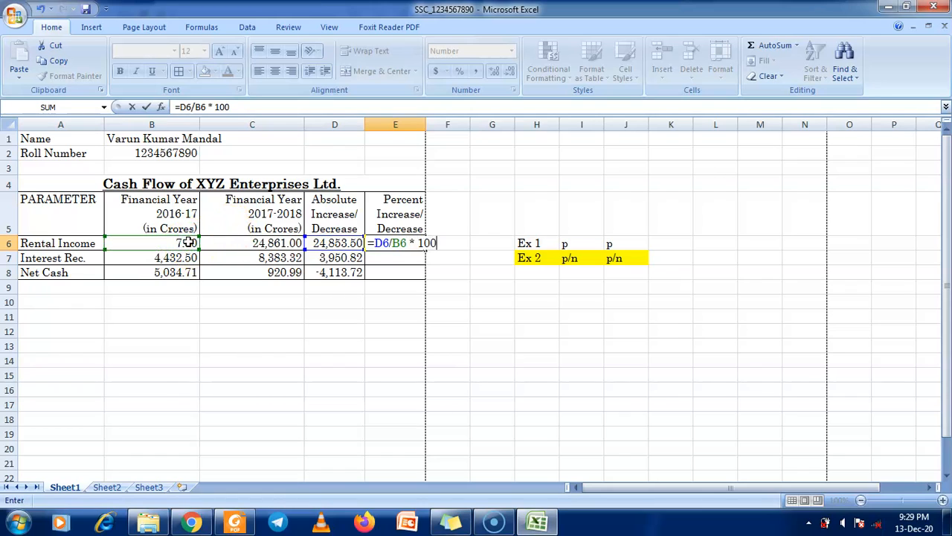
key(Return)
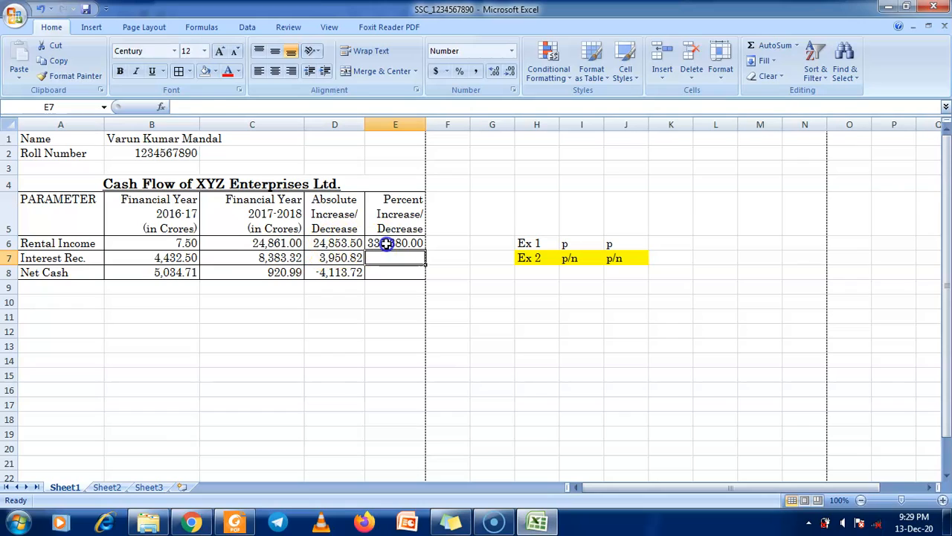
click(416, 244)
drag(428, 252, 426, 276)
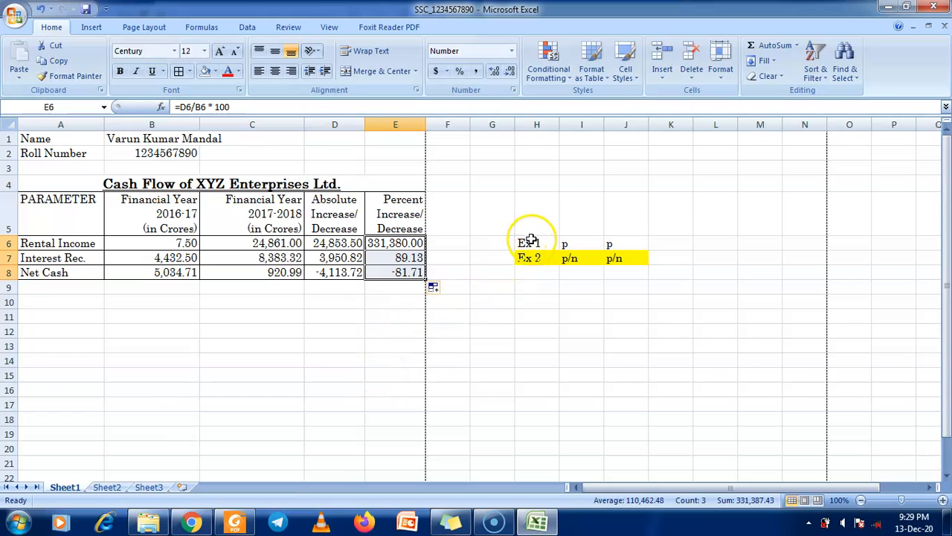
click(519, 290)
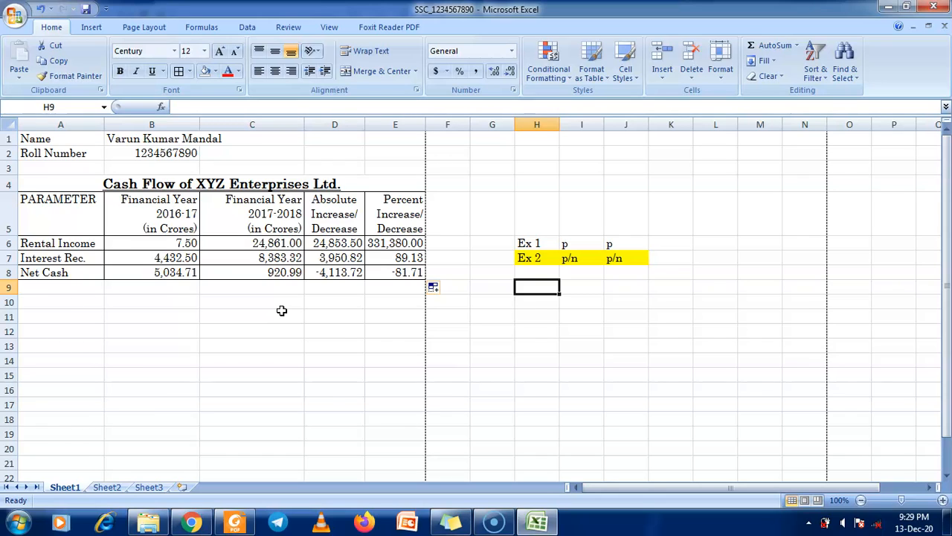
Add a Cat 3 legend row with 'Cat 3' in H9 and 'p' in I9
text(C)
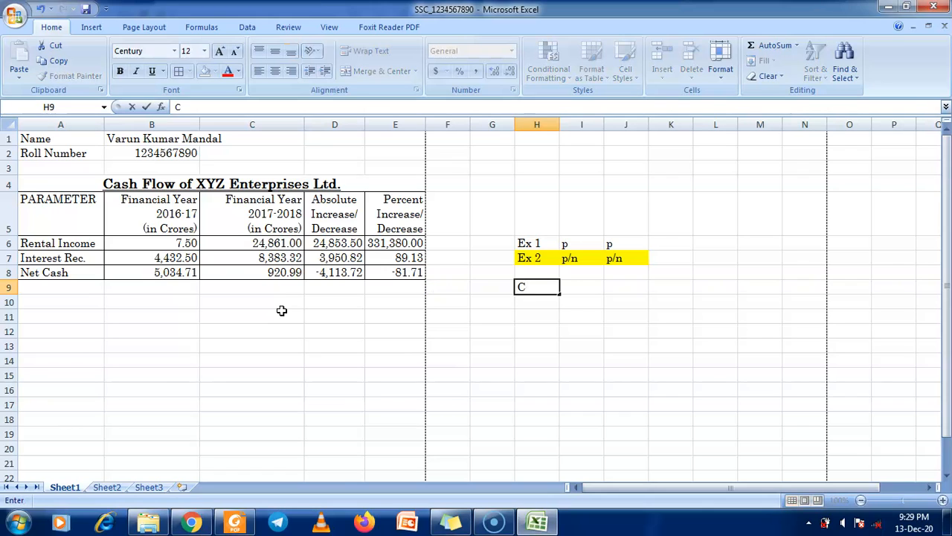
text(at)
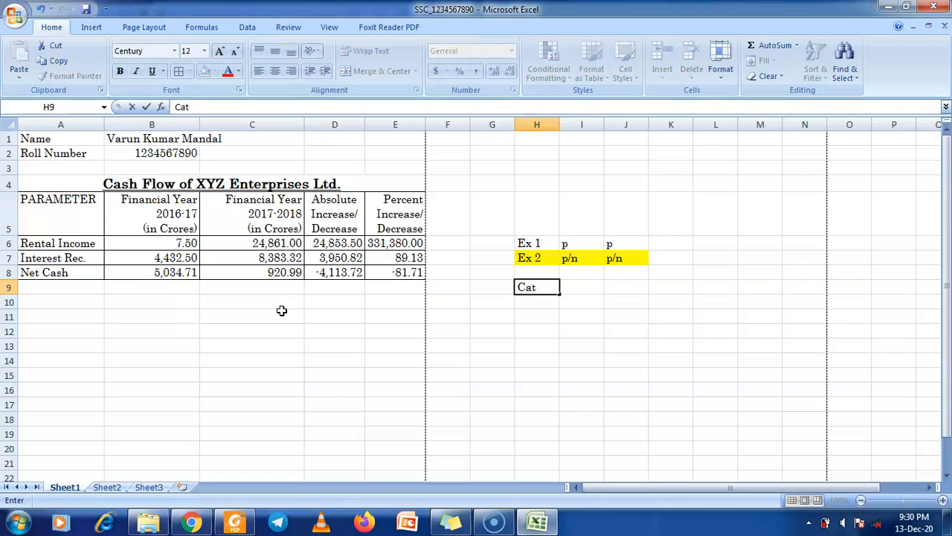
text( 3)
key(Tab)
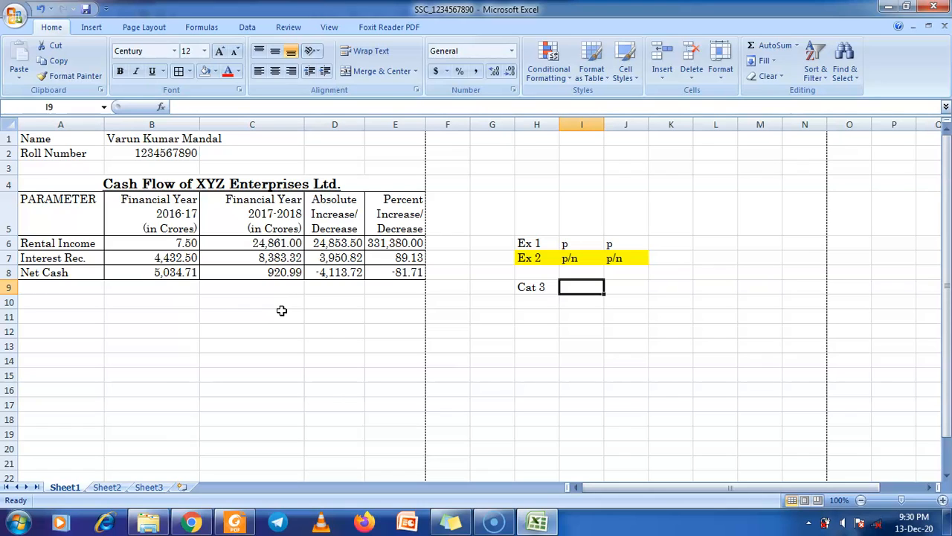
text(p)
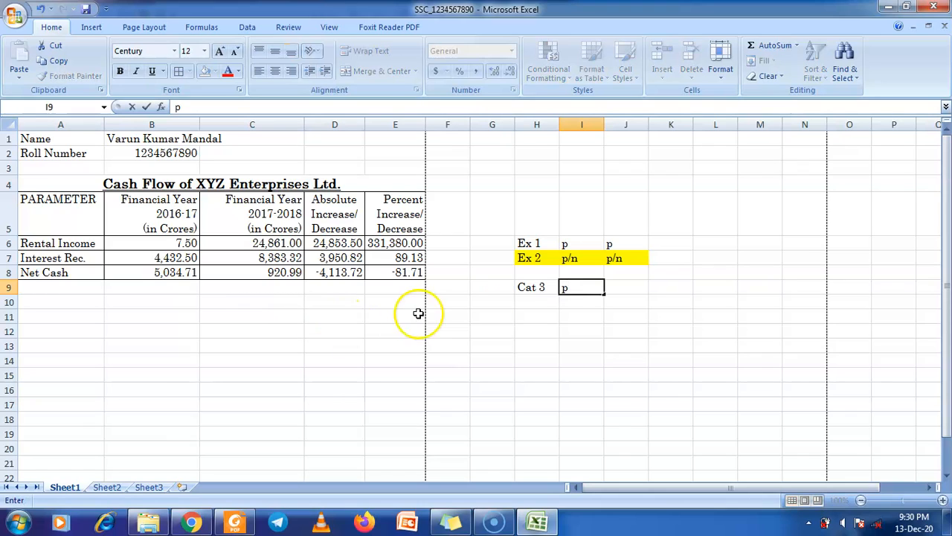
click(628, 286)
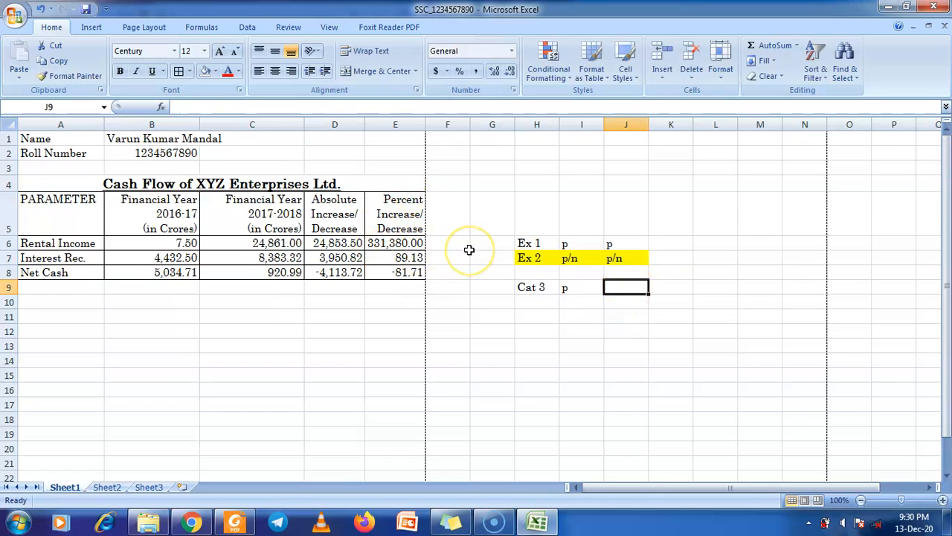
Begin typing 'n' in J9, view the scanned sample Cash Flow table beside Excel, then maximize Excel
text(n)
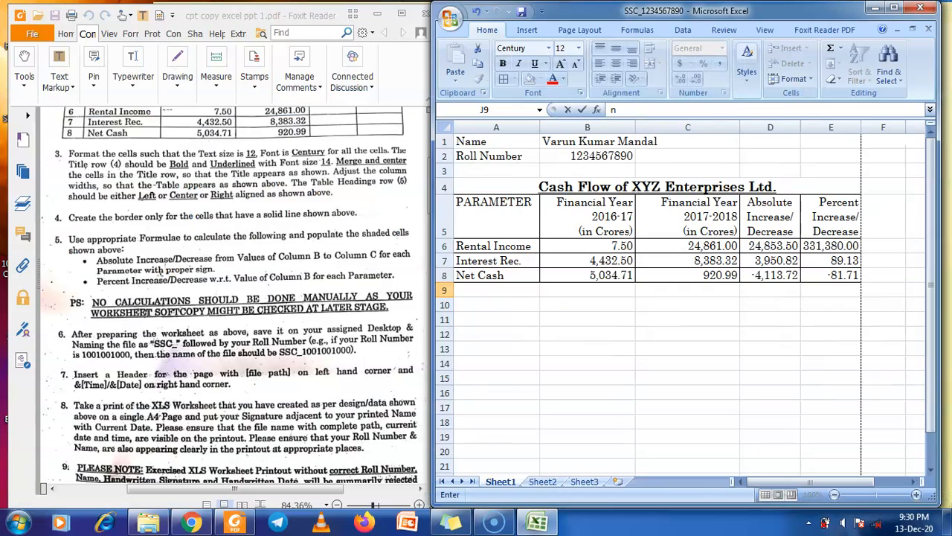
key(super+Down)
click(223, 260)
scroll(223, 261, down, 10)
scroll(220, 264, down, 1)
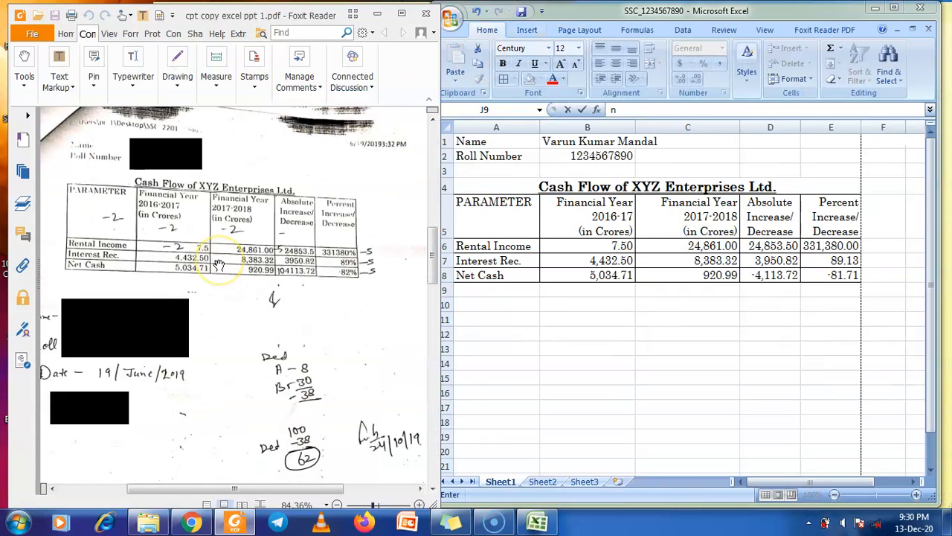
scroll(219, 265, up, 3)
scroll(219, 264, down, 3)
click(211, 316)
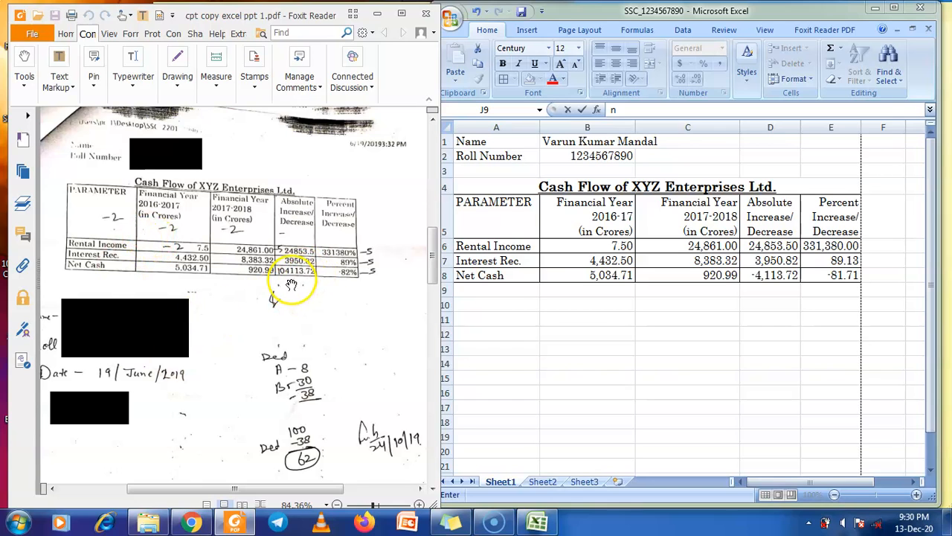
double_click(688, 9)
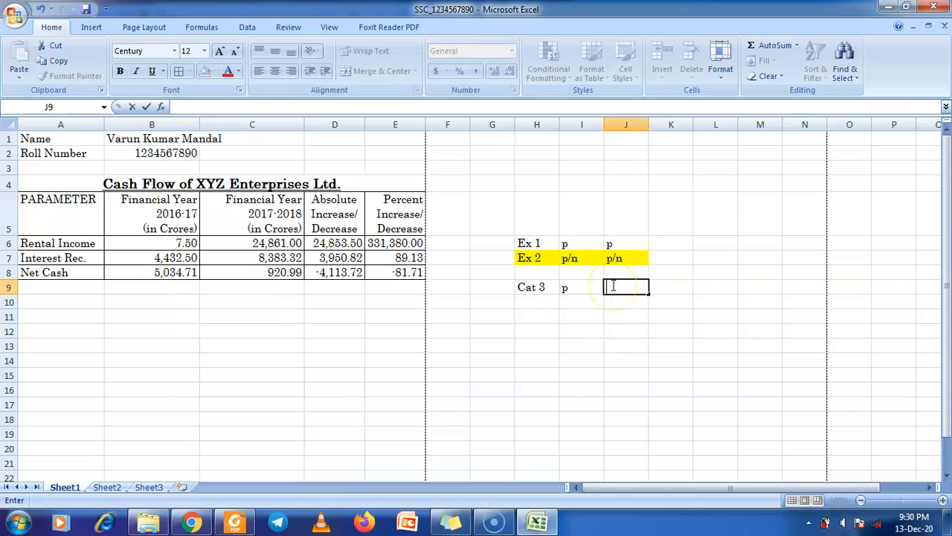
Confirm p/n in J9, remove the Ex 2 row's fill, and fill the Cat 3 row H9:J9 yellow
key(Return)
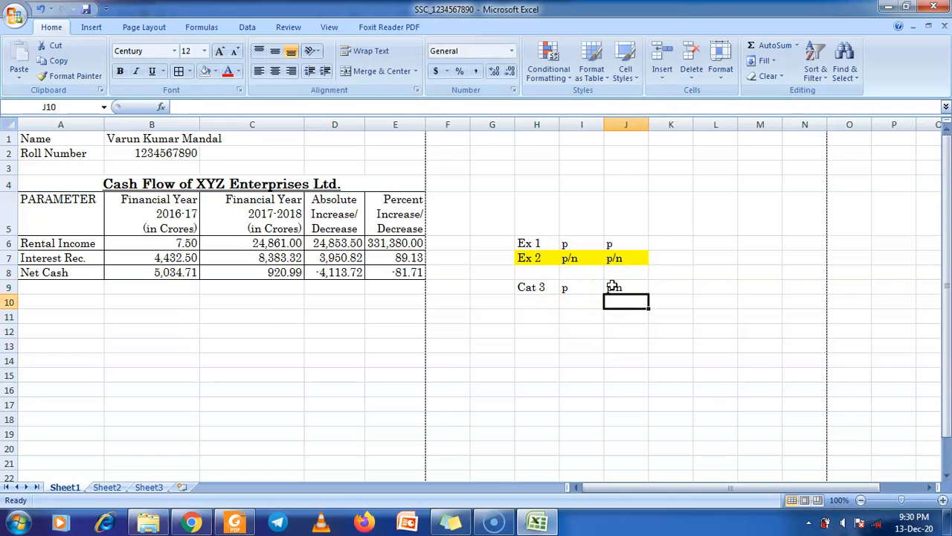
drag(532, 257, 614, 258)
click(206, 71)
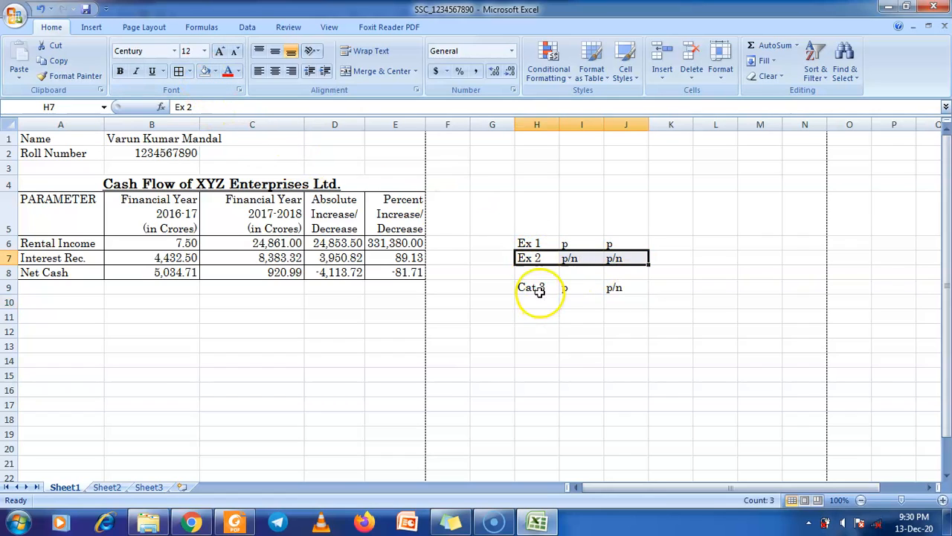
drag(531, 287, 608, 287)
click(215, 71)
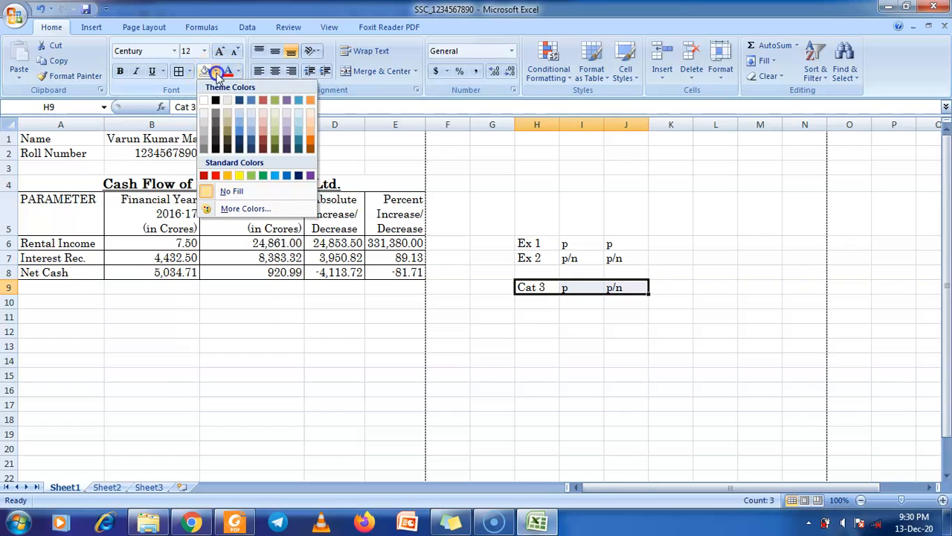
click(241, 176)
drag(346, 243, 342, 272)
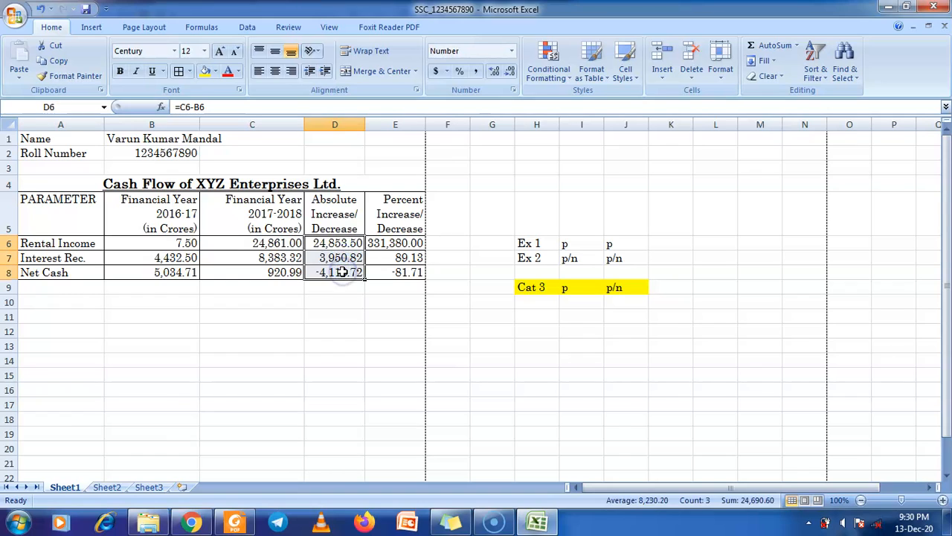
Clear the old results in D6:D8 and E6:E8 after inspecting E6's formula
key(Delete)
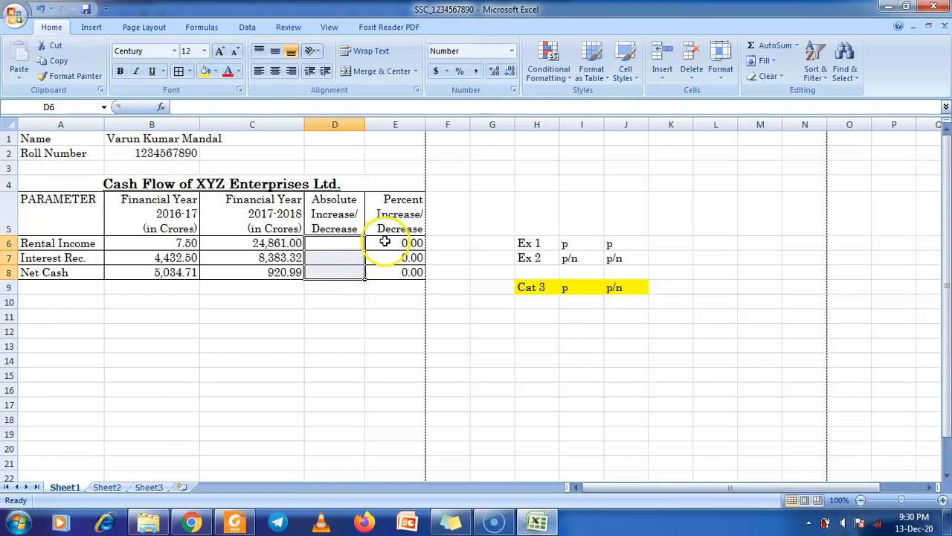
click(385, 242)
double_click(386, 241)
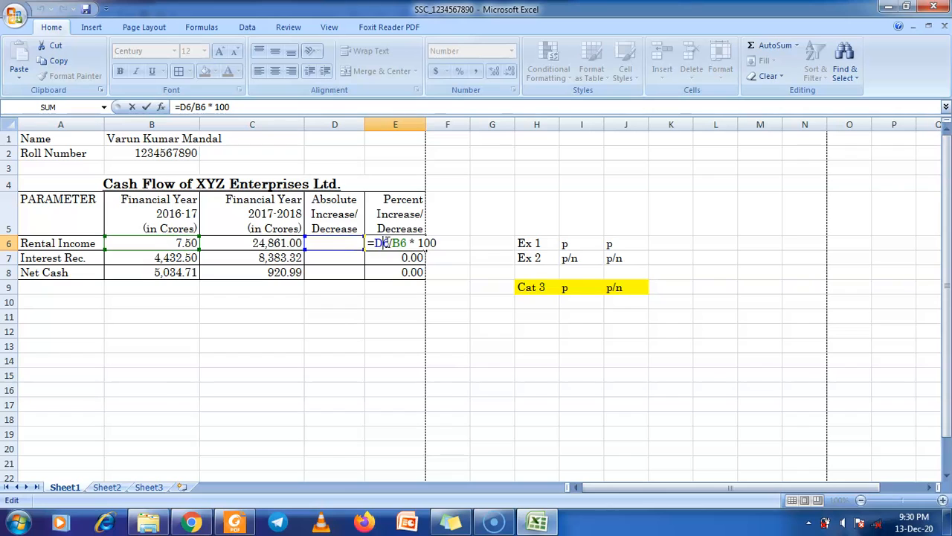
drag(393, 275, 400, 244)
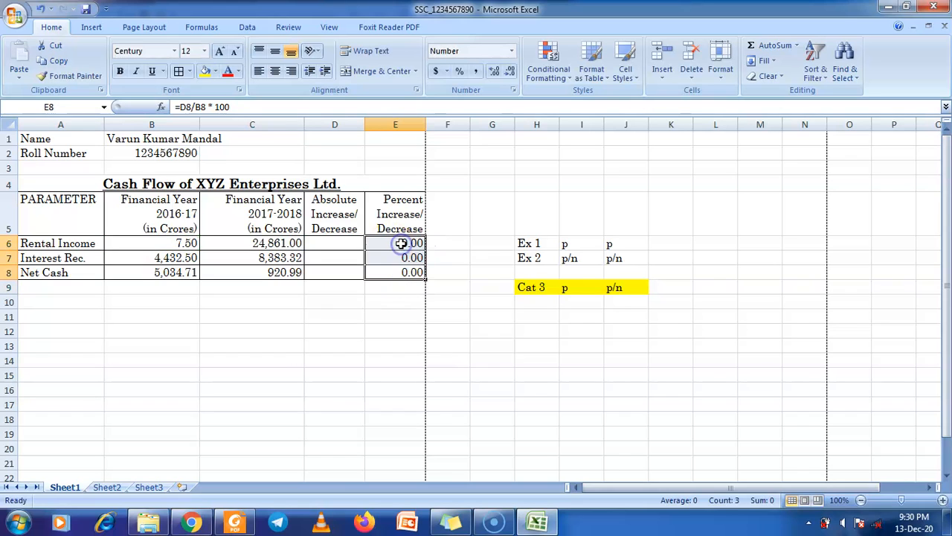
key(Delete)
Enter =ABS(C6-B6) in D6 and fill it down to D8
click(342, 243)
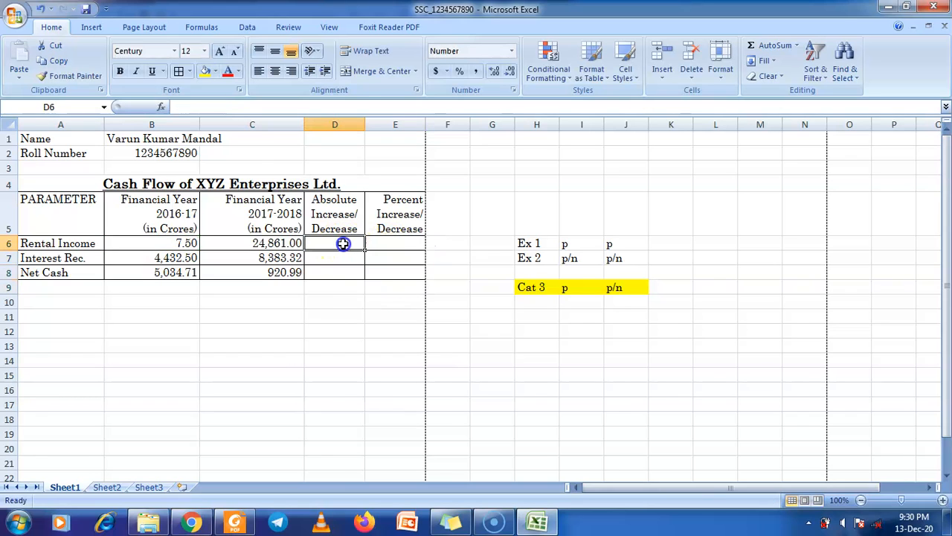
text(=A)
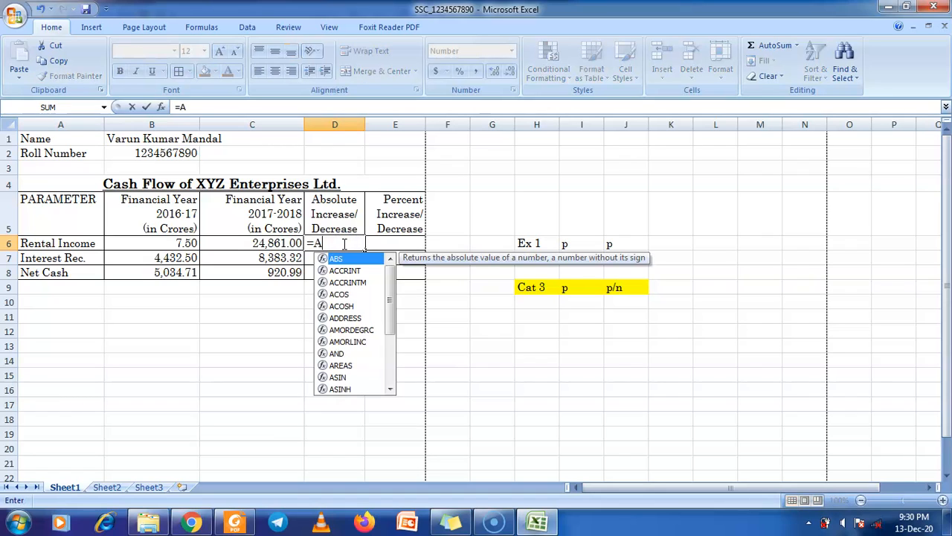
text(BS()
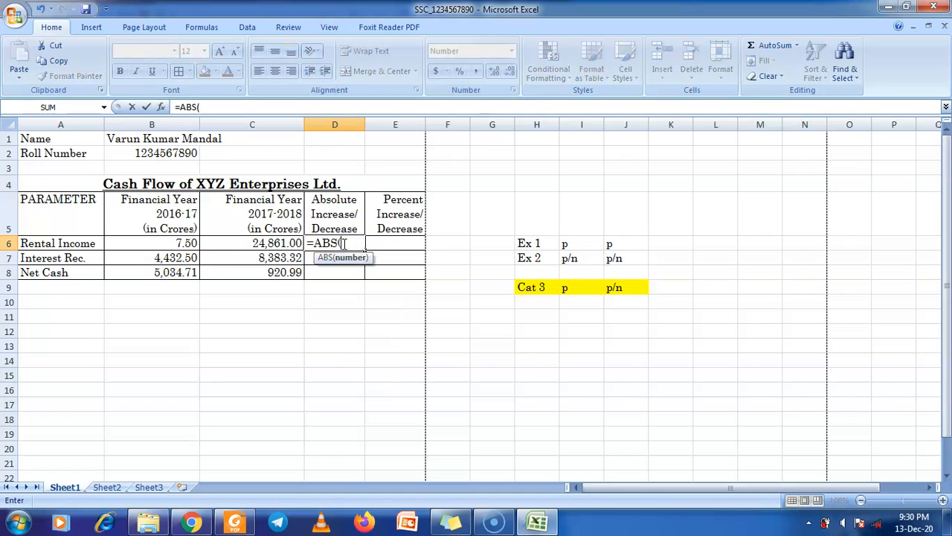
click(287, 243)
text(-)
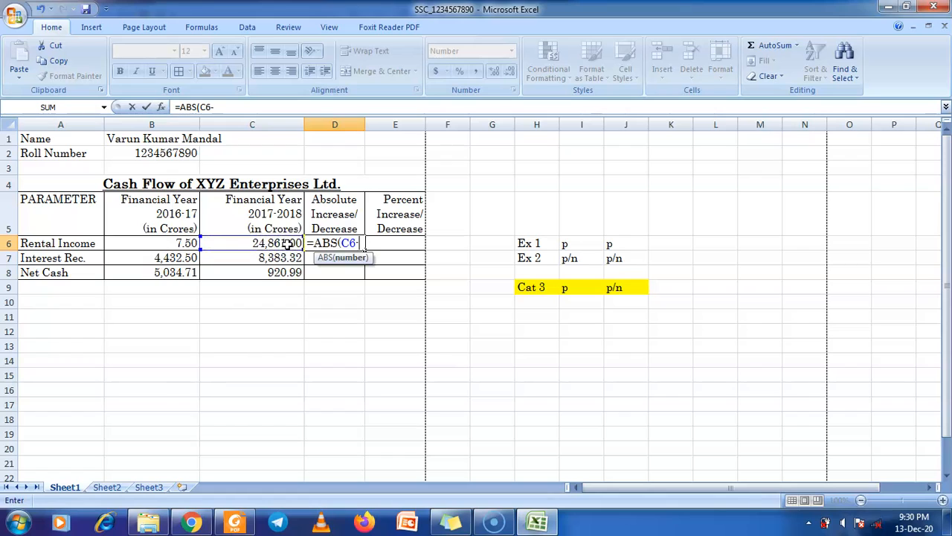
click(175, 244)
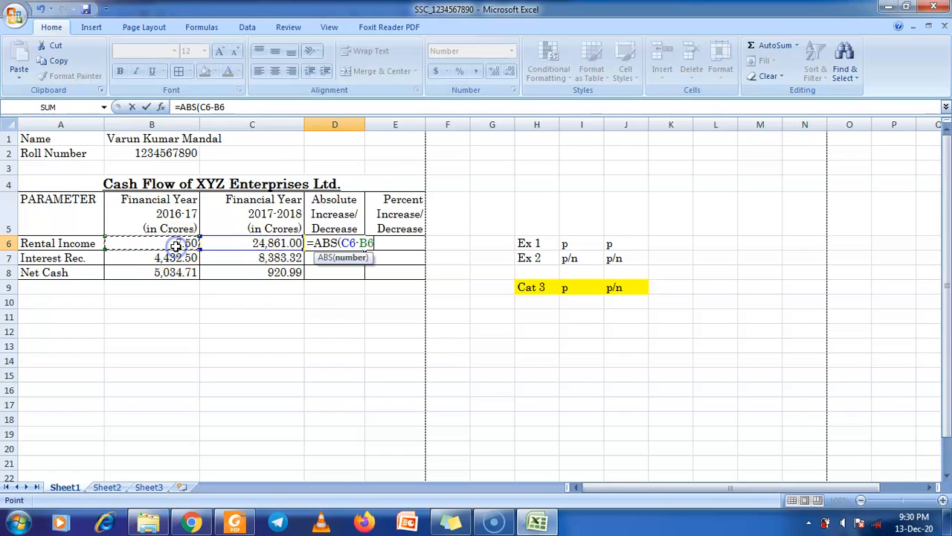
text())
key(Return)
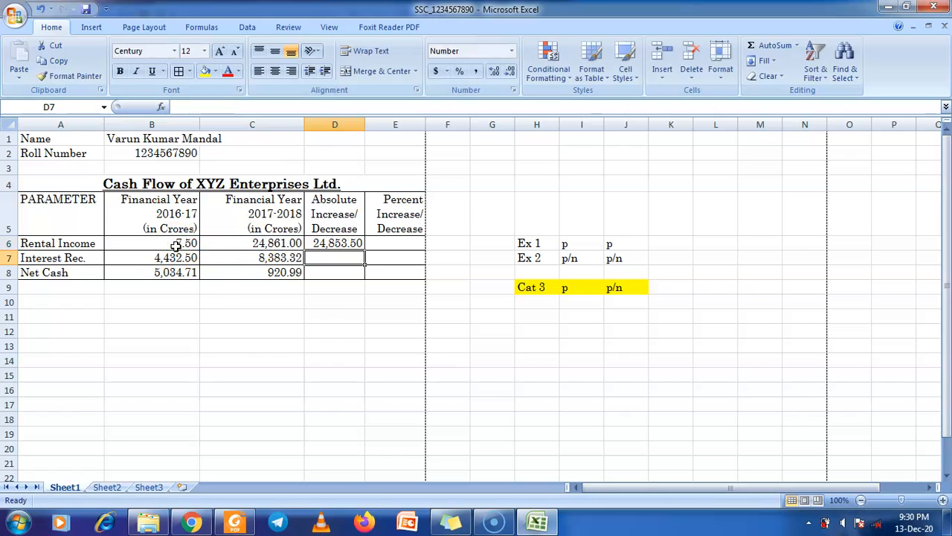
click(316, 243)
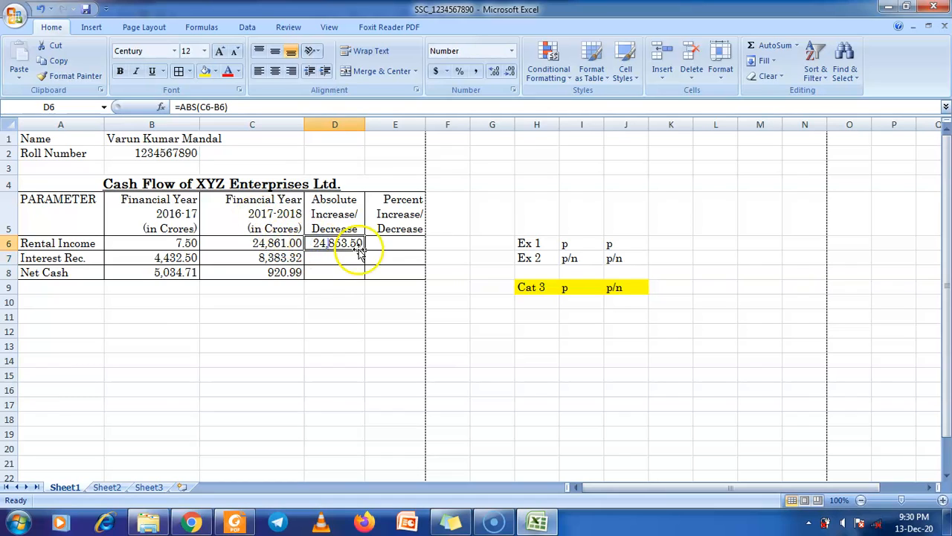
drag(365, 251, 367, 275)
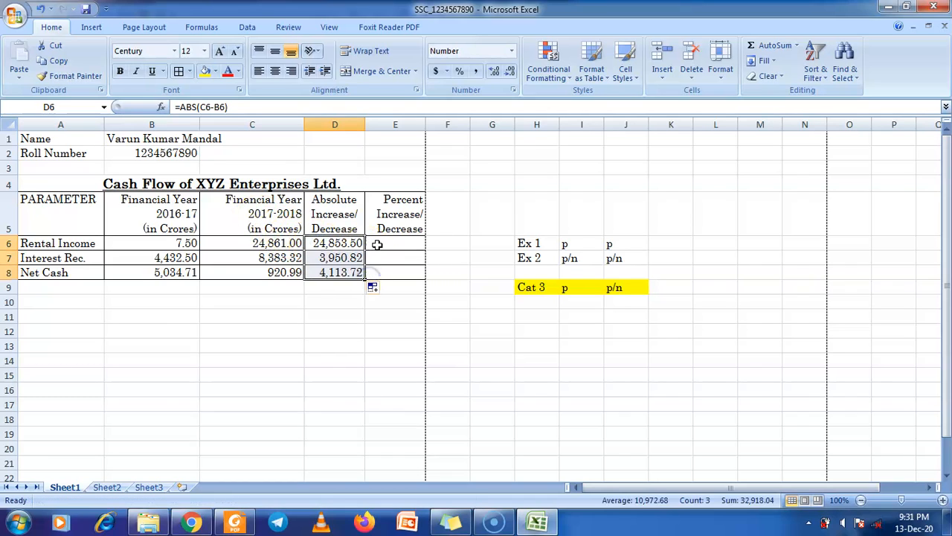
Start E6's percent formula with the difference (C6-B6)
click(376, 244)
text(=)
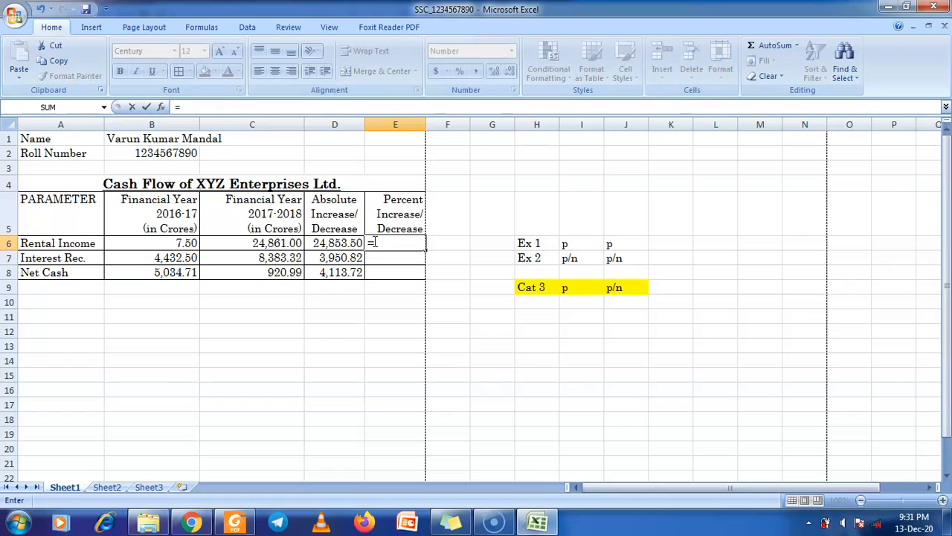
text(()
click(284, 244)
text(-)
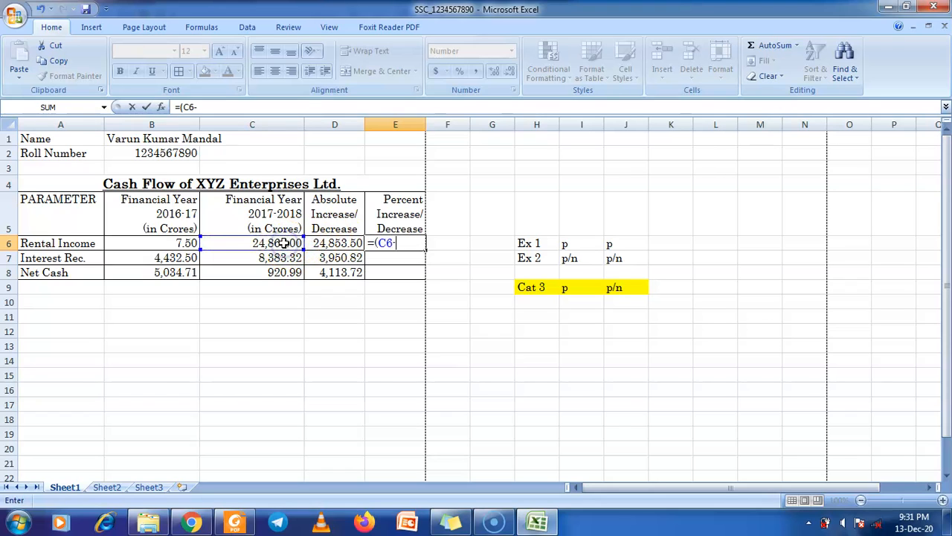
click(183, 243)
text())
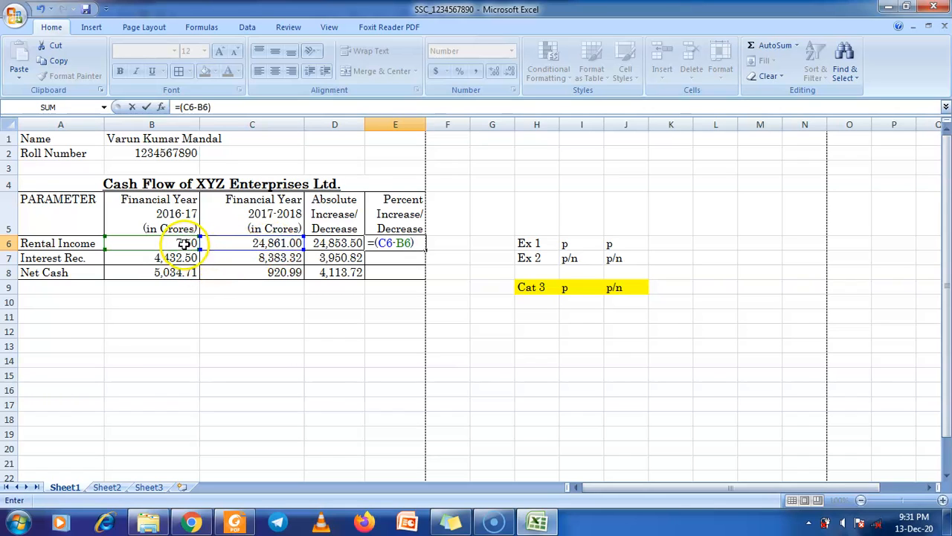
click(184, 244)
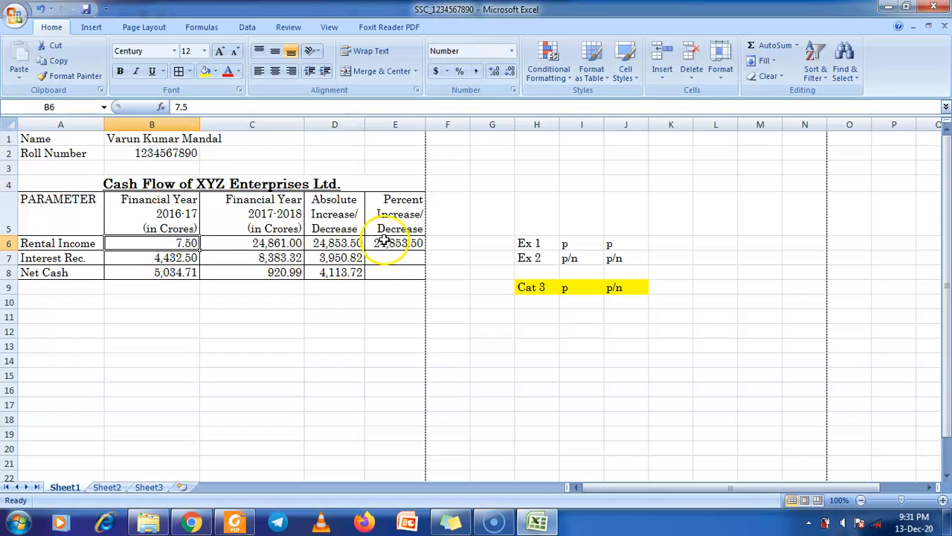
Complete E6 as =(C6-B6)/B6*100 and fill it down to E8
click(382, 244)
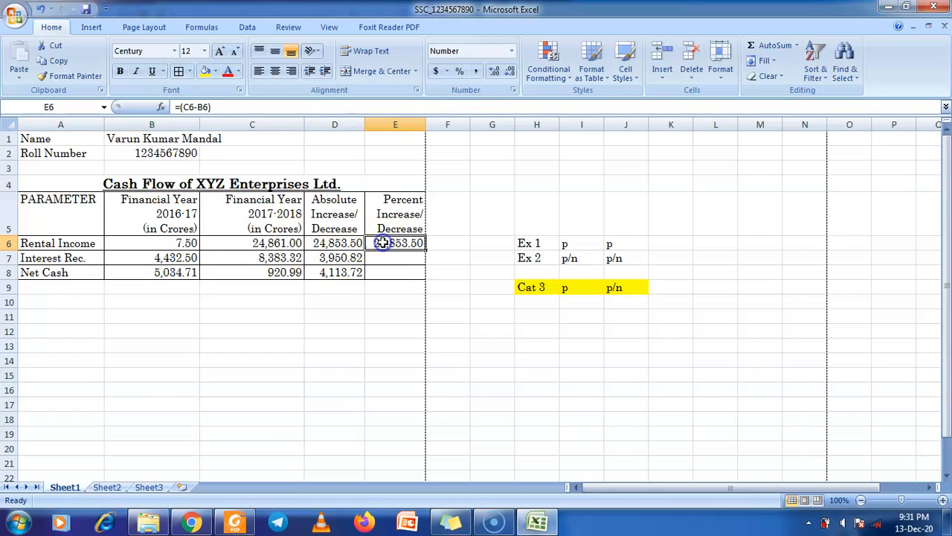
click(292, 109)
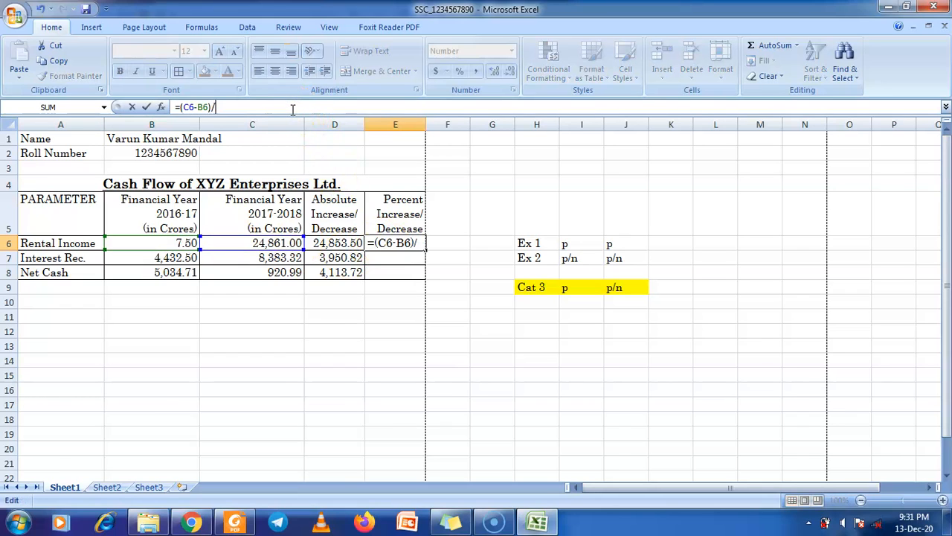
click(182, 243)
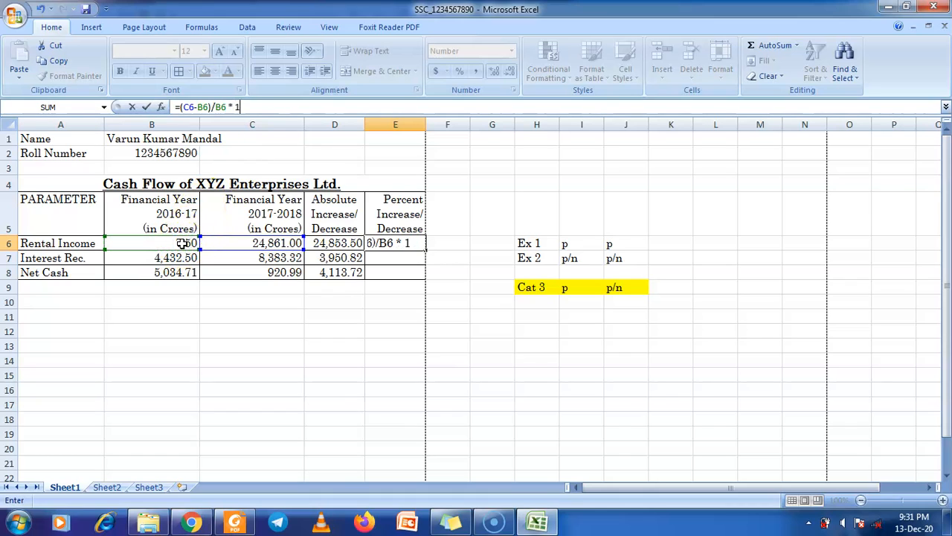
key(Return)
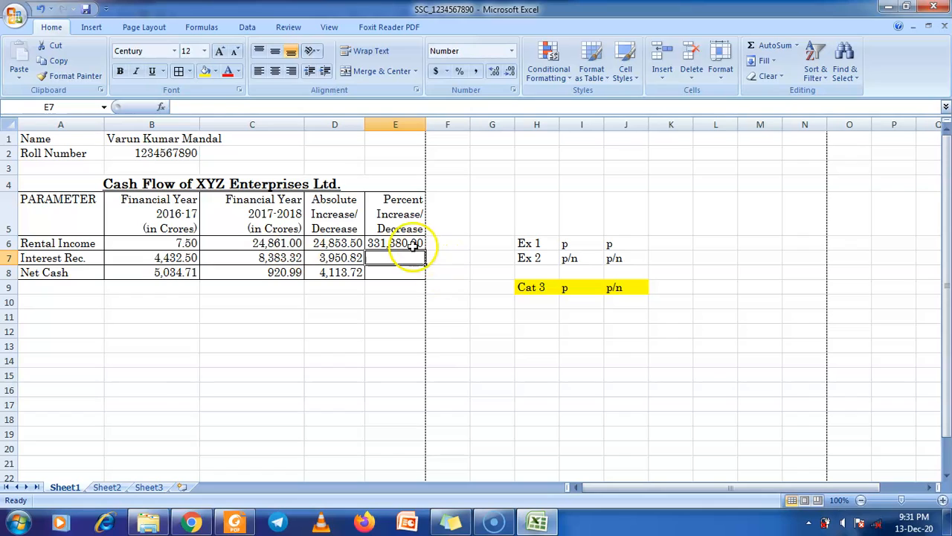
click(412, 244)
drag(425, 252, 429, 279)
click(398, 314)
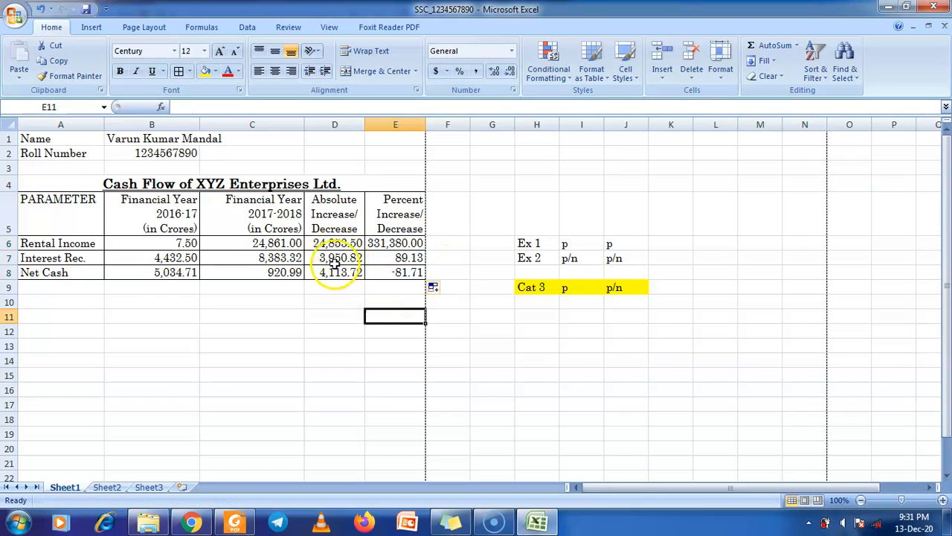
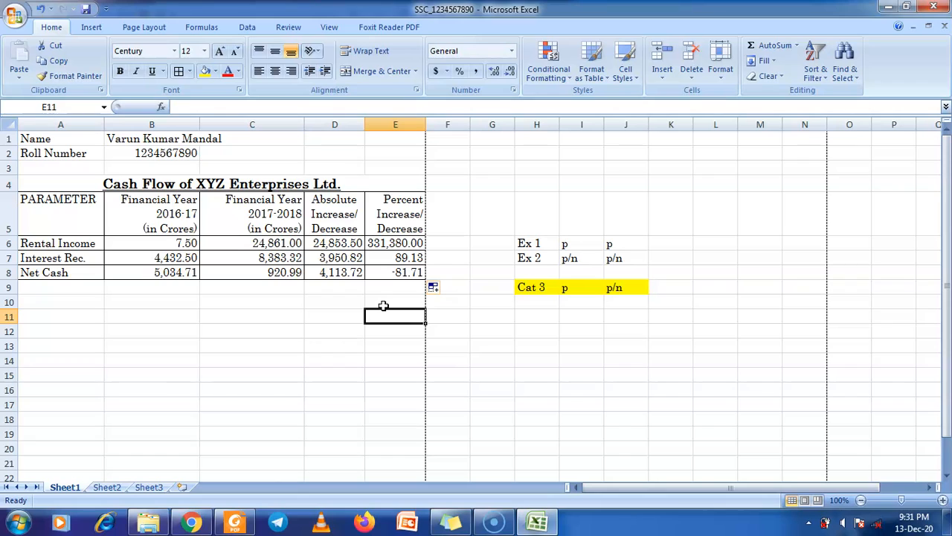
Fill the Ex 1 notes row H6:J6 with green
drag(533, 243, 624, 241)
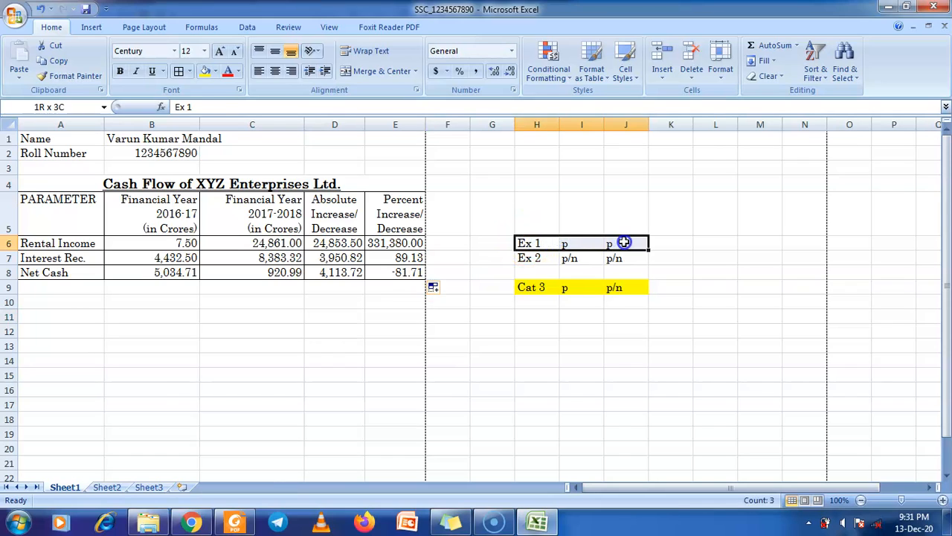
click(216, 72)
click(256, 174)
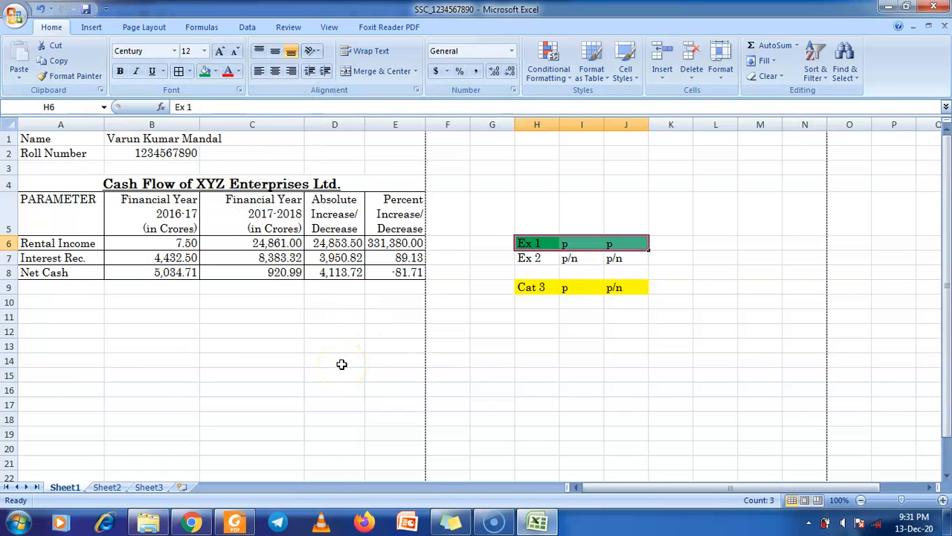
Delete the notes in H6:J9 and set that block to No Fill
drag(521, 242, 617, 290)
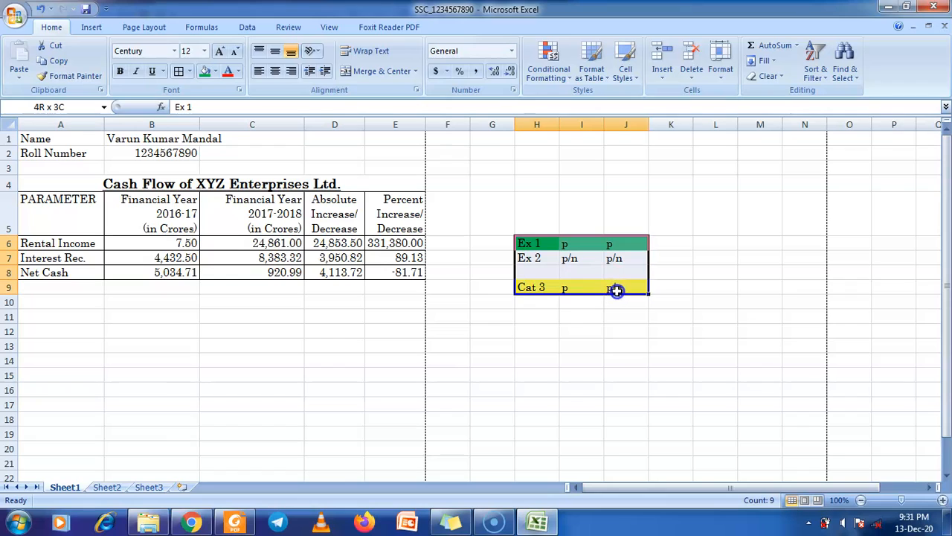
key(Delete)
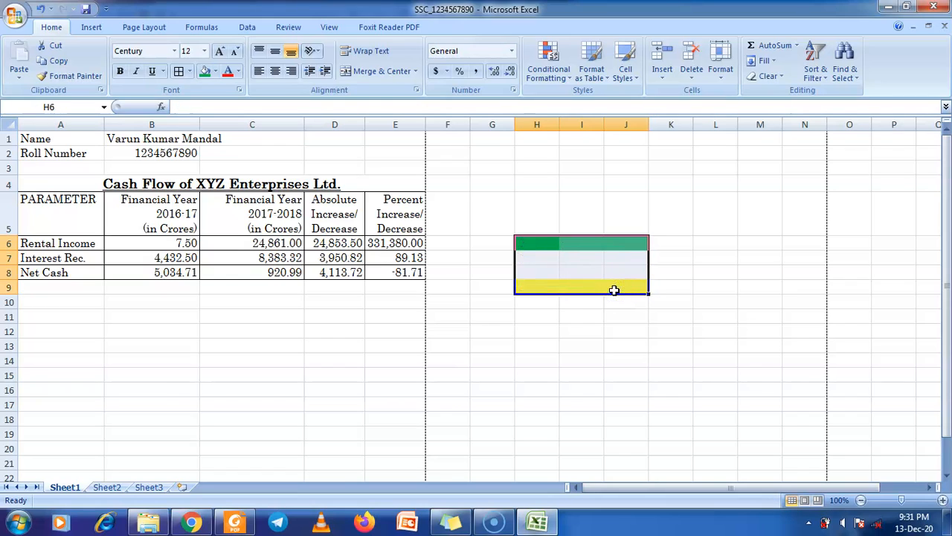
click(215, 71)
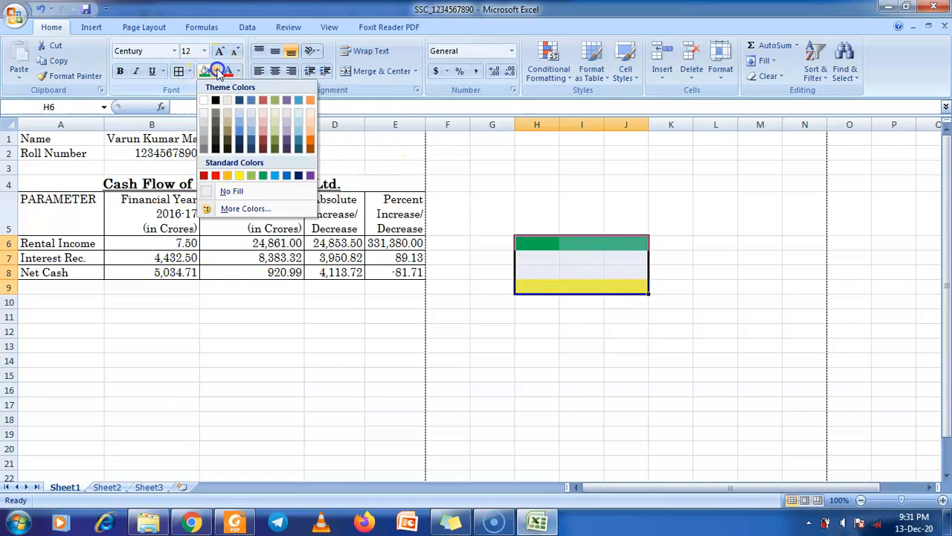
click(232, 191)
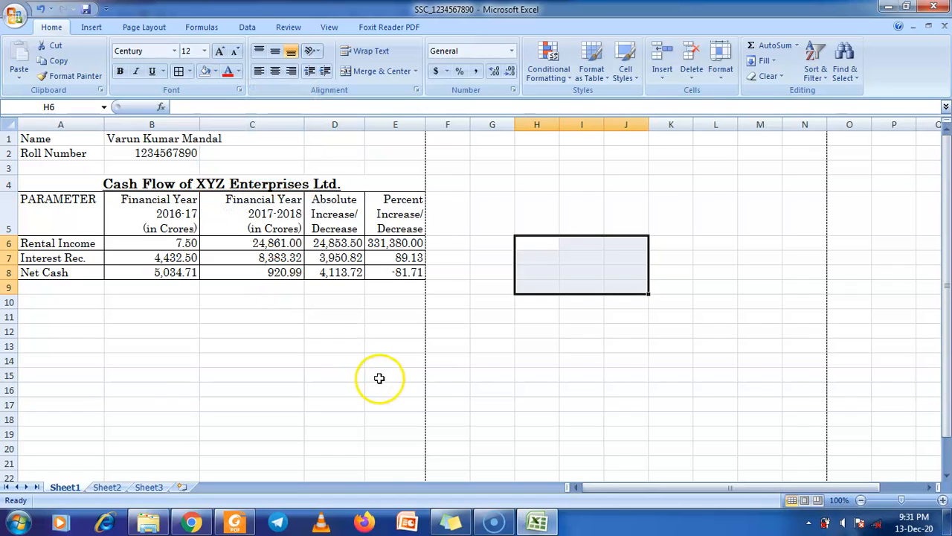
drag(378, 377, 365, 368)
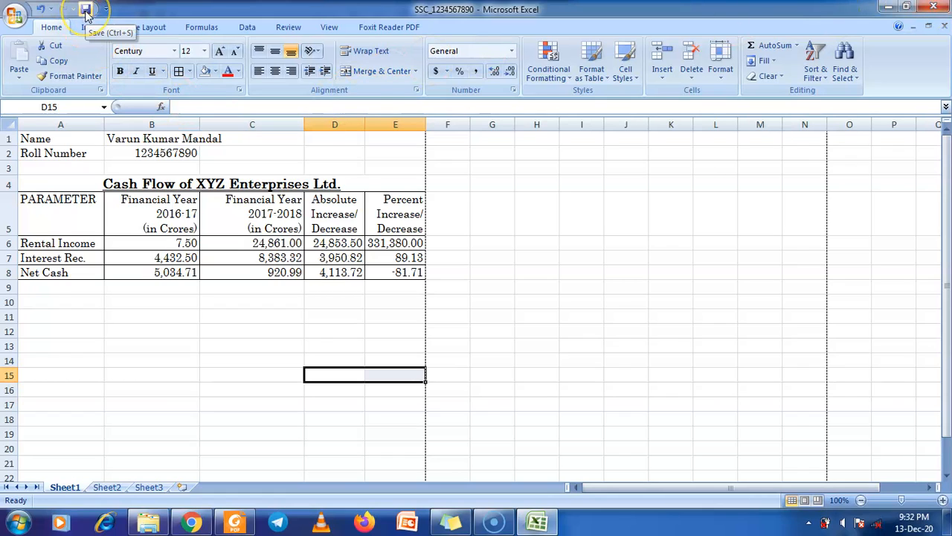
Clear the old percent values from E6:E8
click(324, 246)
drag(378, 246, 389, 266)
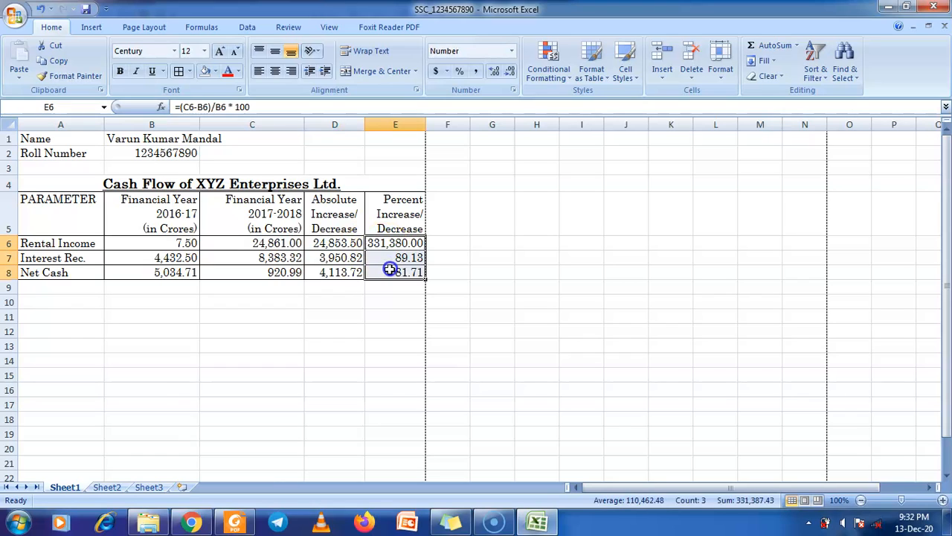
key(Delete)
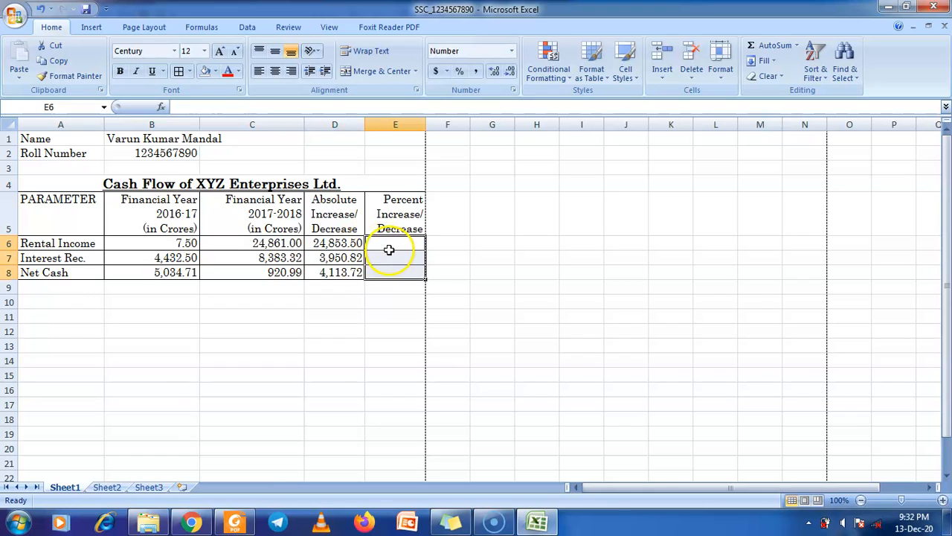
Enter the percent formula =D6/B6*100 in E6
click(387, 248)
text(=)
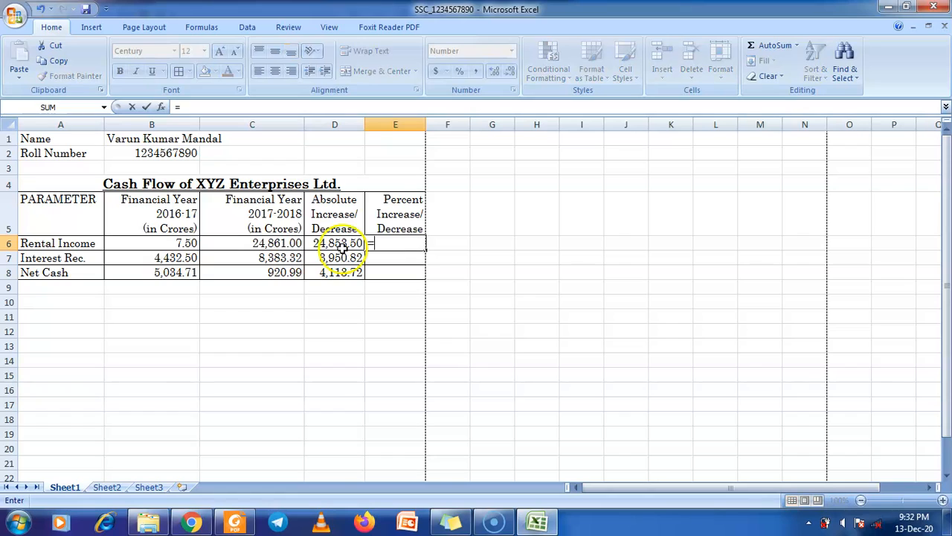
click(275, 242)
text(/)
click(200, 243)
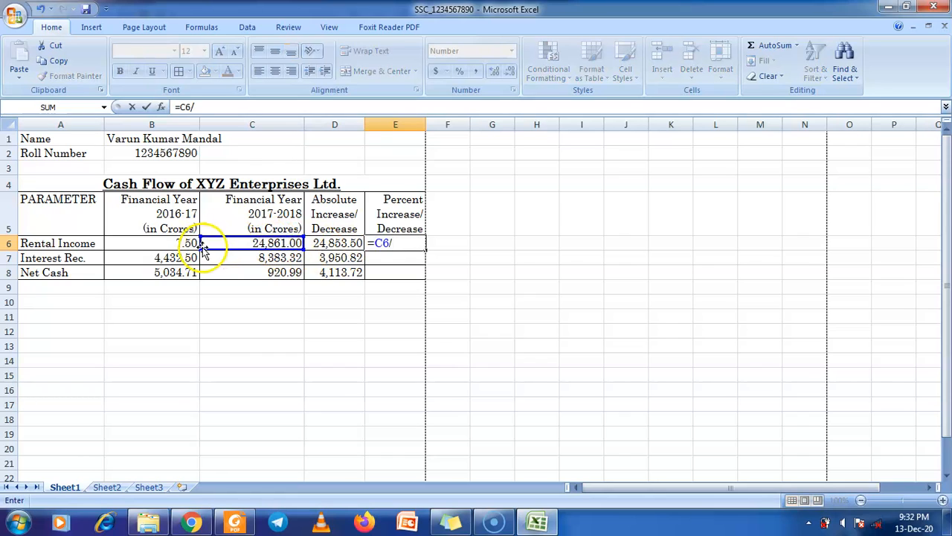
key(BackSpace)
key(BackSpace)
key(BackSpace)
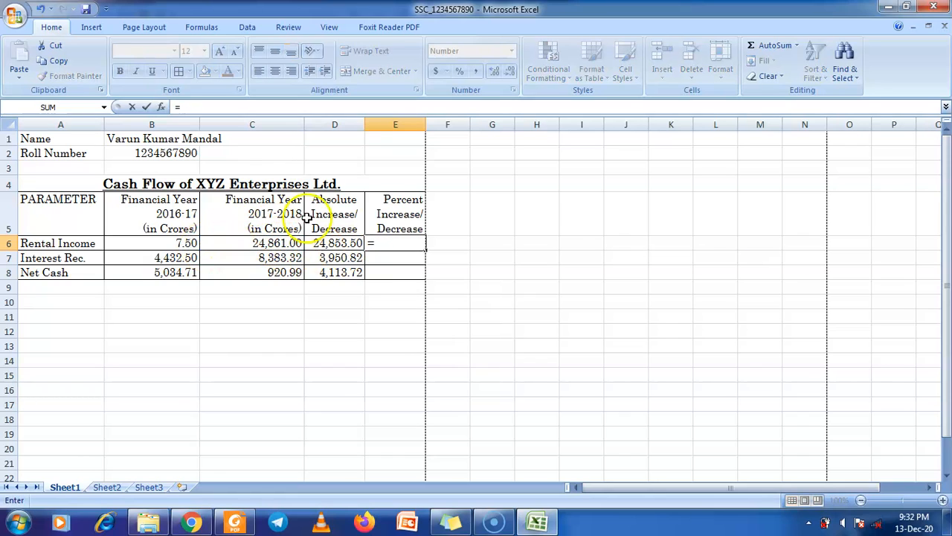
click(353, 243)
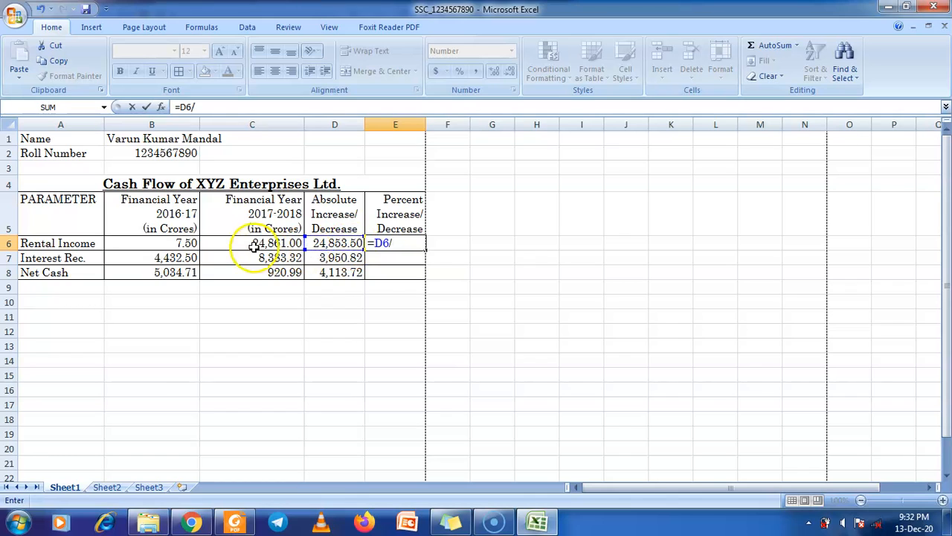
click(190, 242)
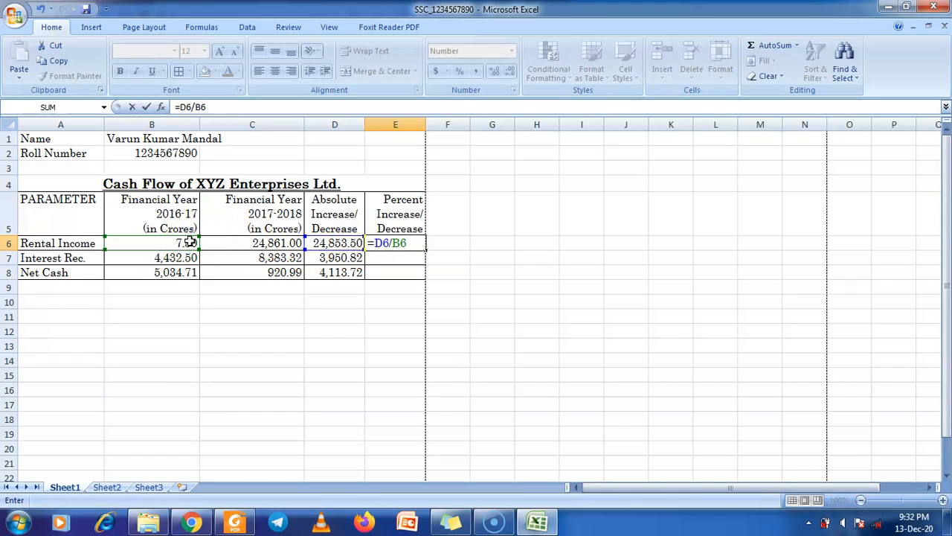
text(* 100)
key(Return)
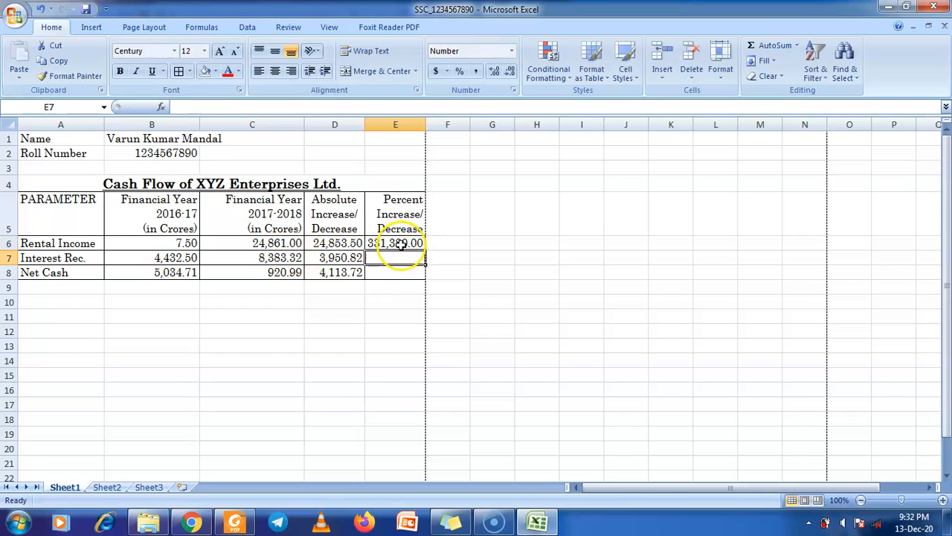
Fill E6's formula down to E8 and save the workbook
click(400, 245)
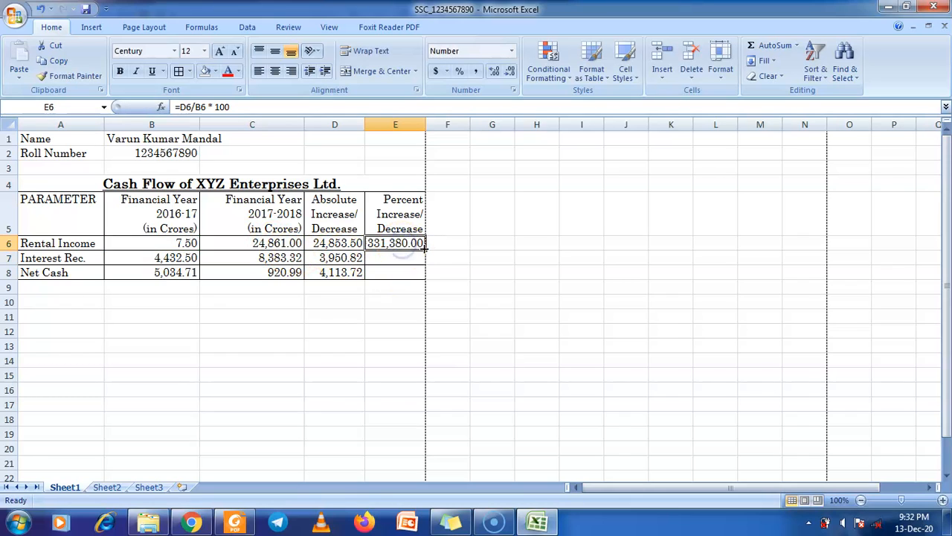
drag(426, 250, 421, 278)
click(85, 10)
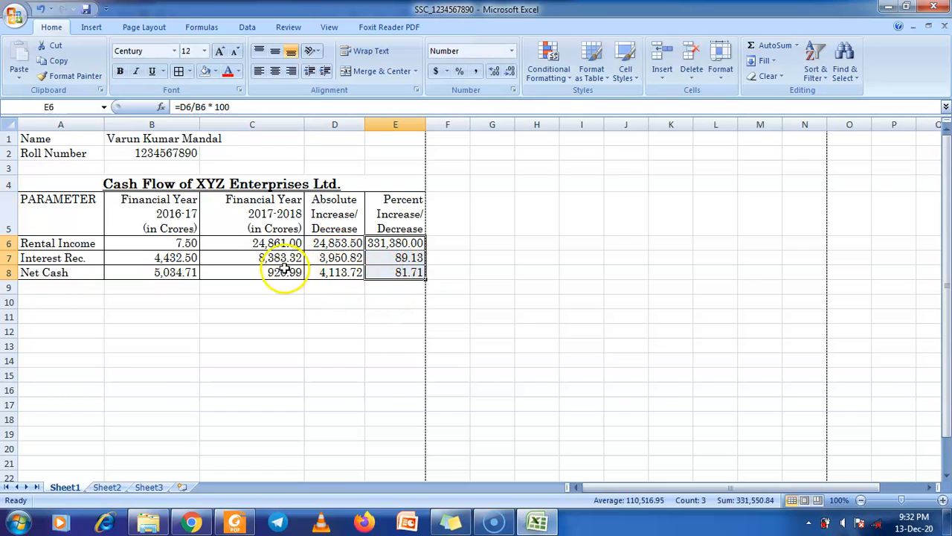
Check in Print Preview that the Cash Flow sheet fits on one page
click(16, 15)
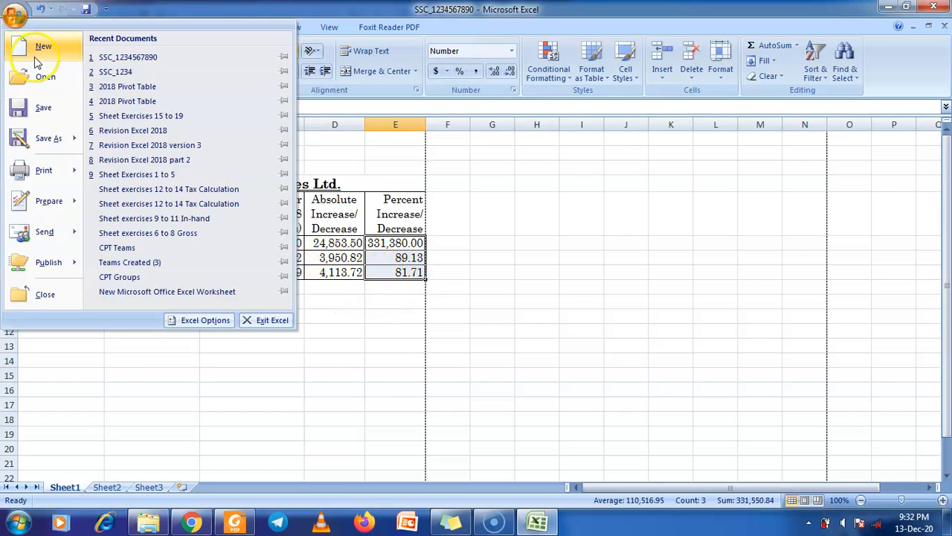
mouse_move(60, 172)
click(170, 153)
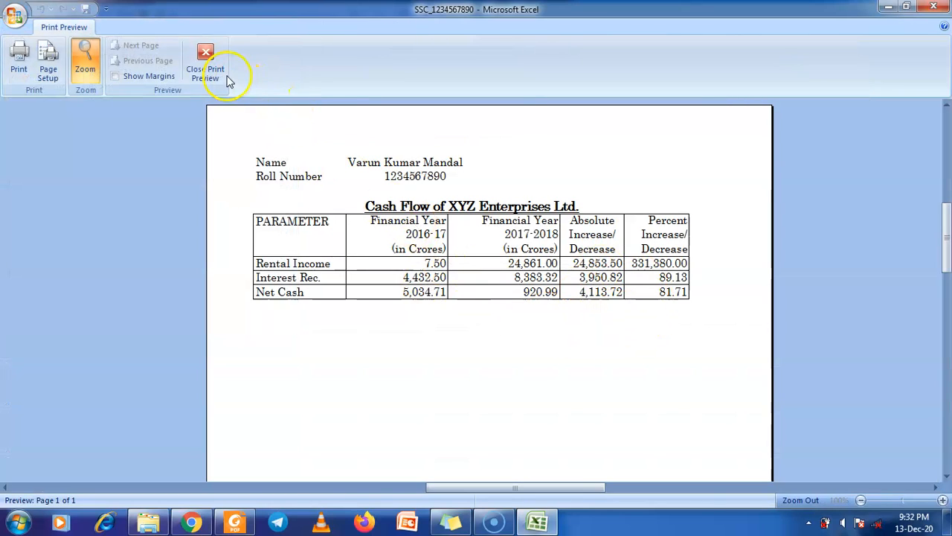
click(204, 68)
Left-align the roll number in B2 and shrink Excel to sit beside the PDF
click(189, 153)
click(258, 70)
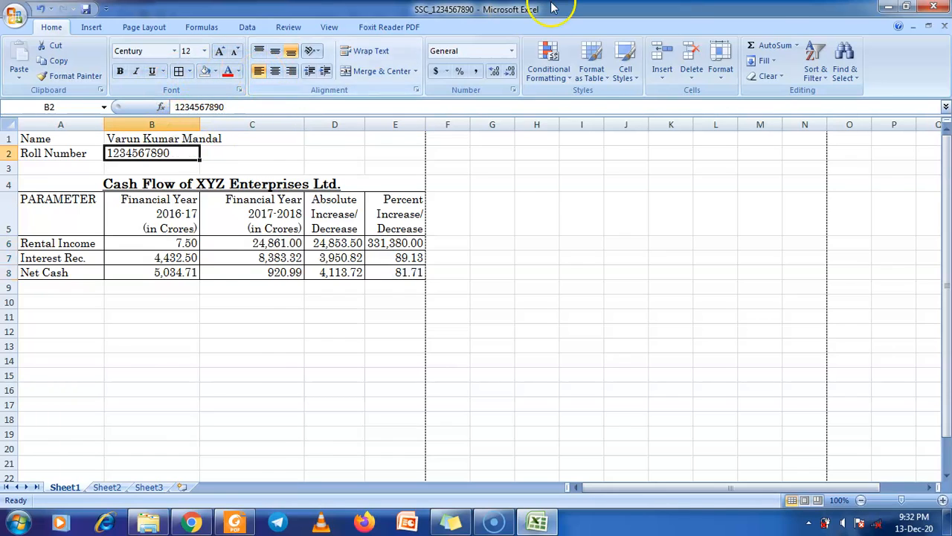
double_click(531, 9)
Look up the roll number placeholder in the exercise PDF instructions
click(207, 240)
scroll(207, 240, up, 10)
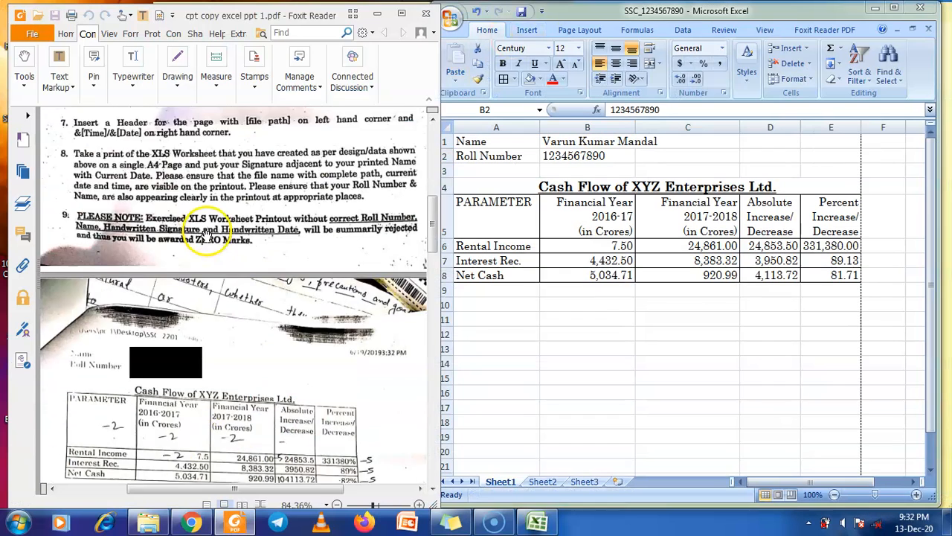
click(200, 214)
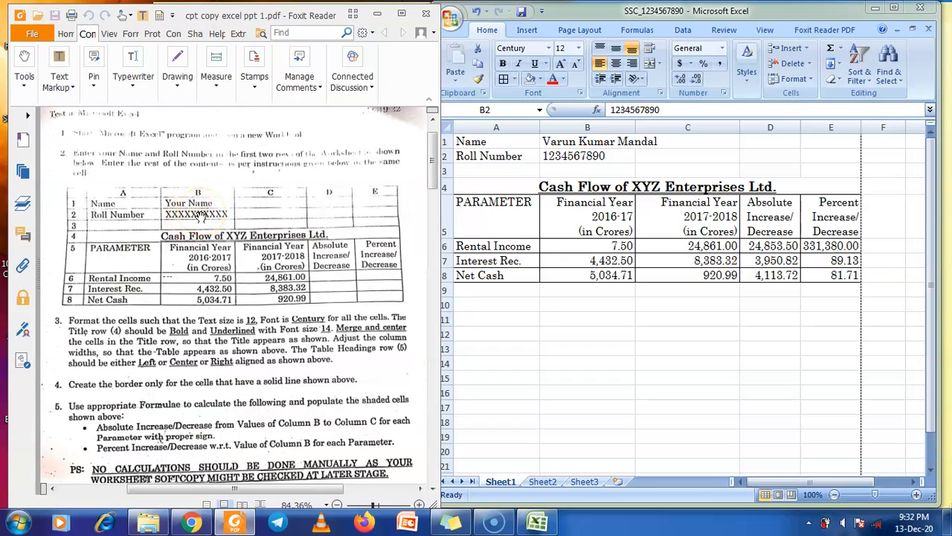
Reopen Excel's print preview, showing Page 1 of 1, and scroll it right
click(662, 374)
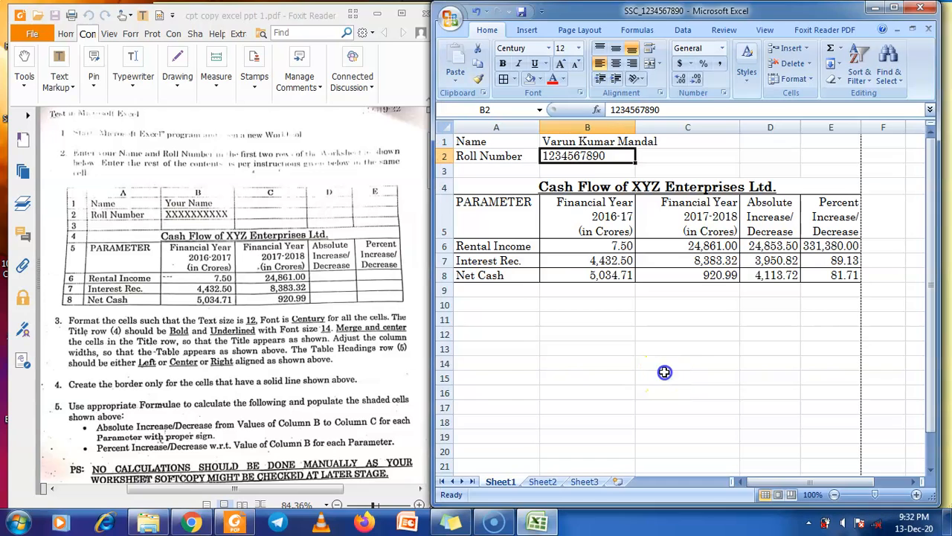
click(450, 18)
mouse_move(470, 173)
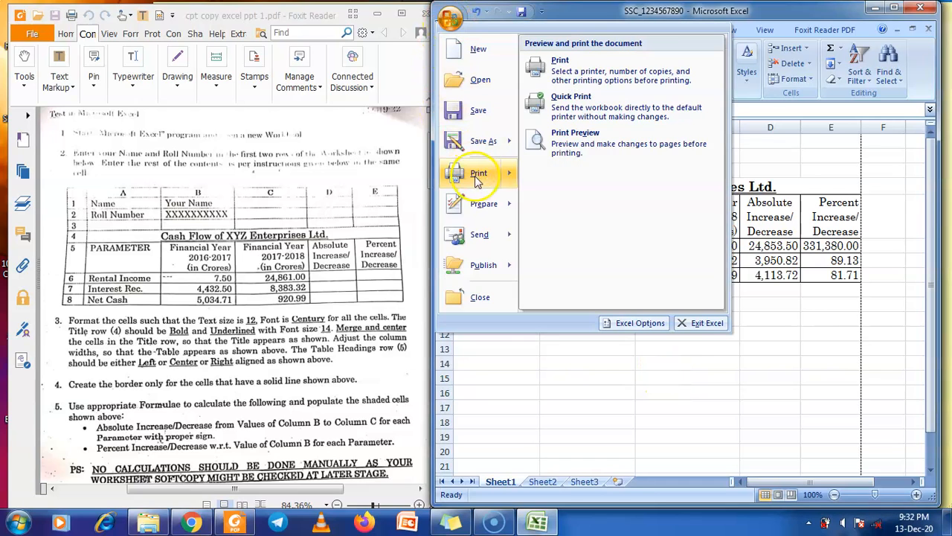
click(601, 200)
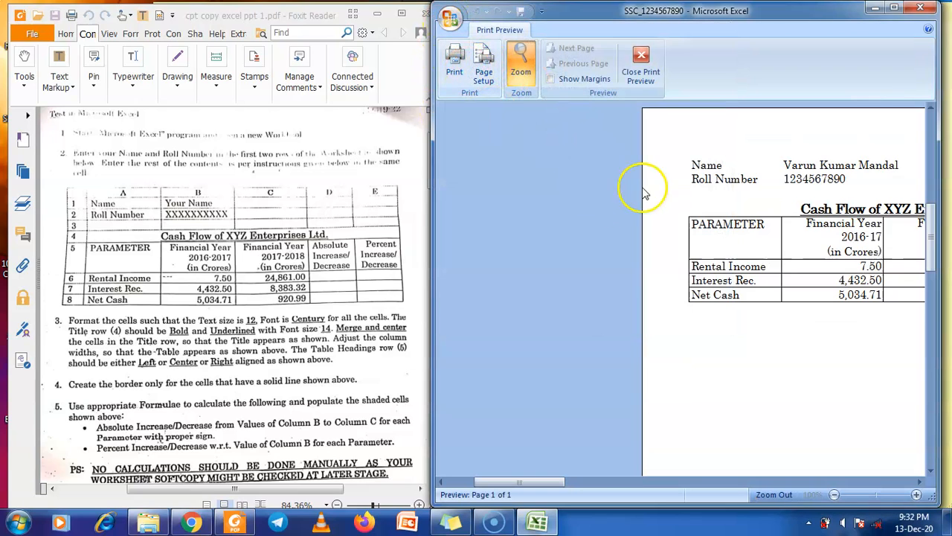
drag(537, 483, 601, 482)
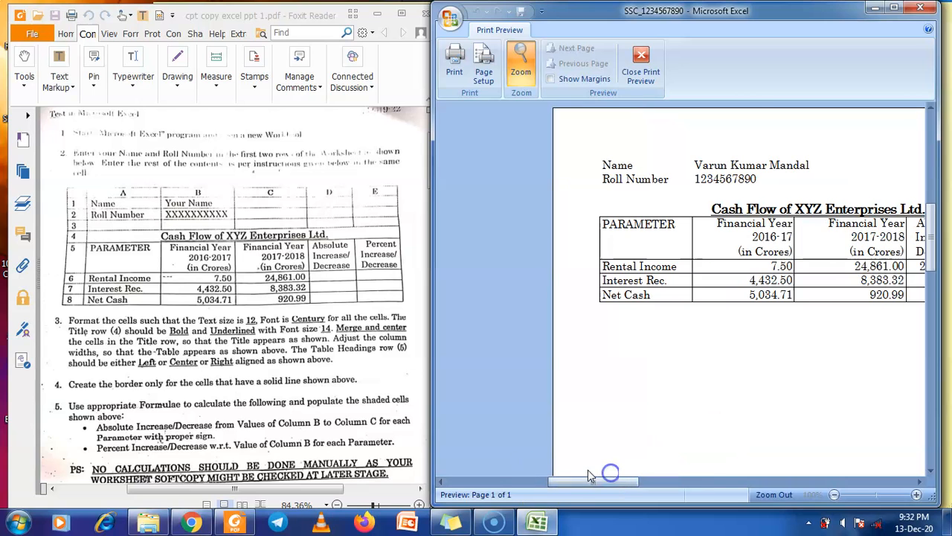
click(454, 61)
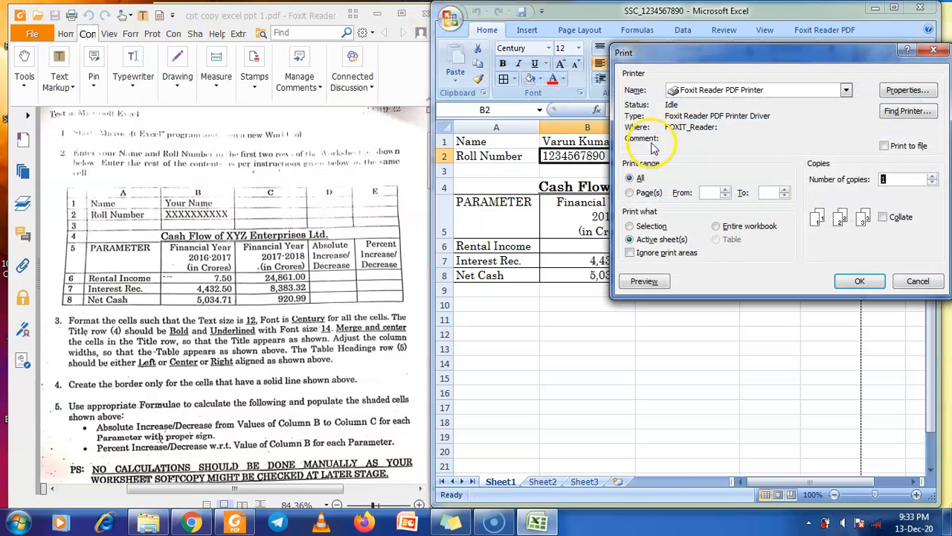
click(726, 91)
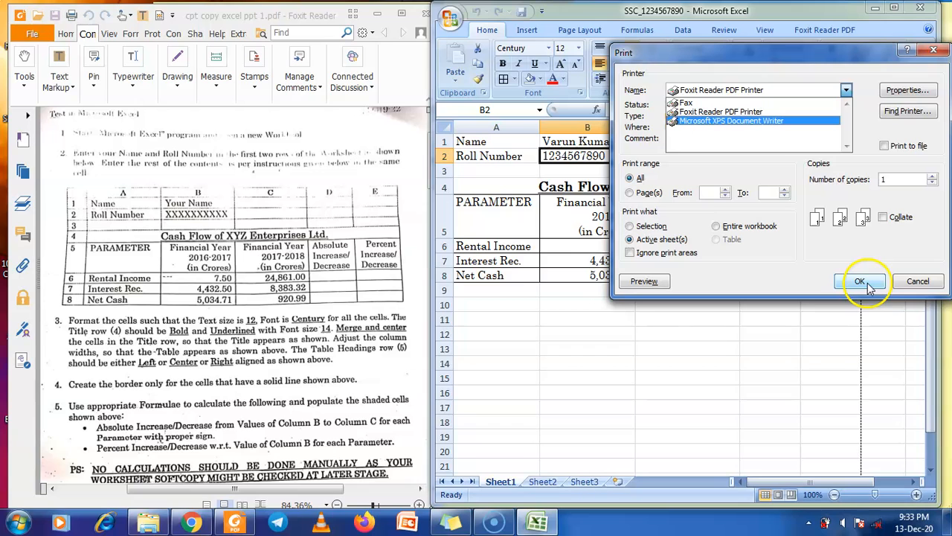
click(922, 58)
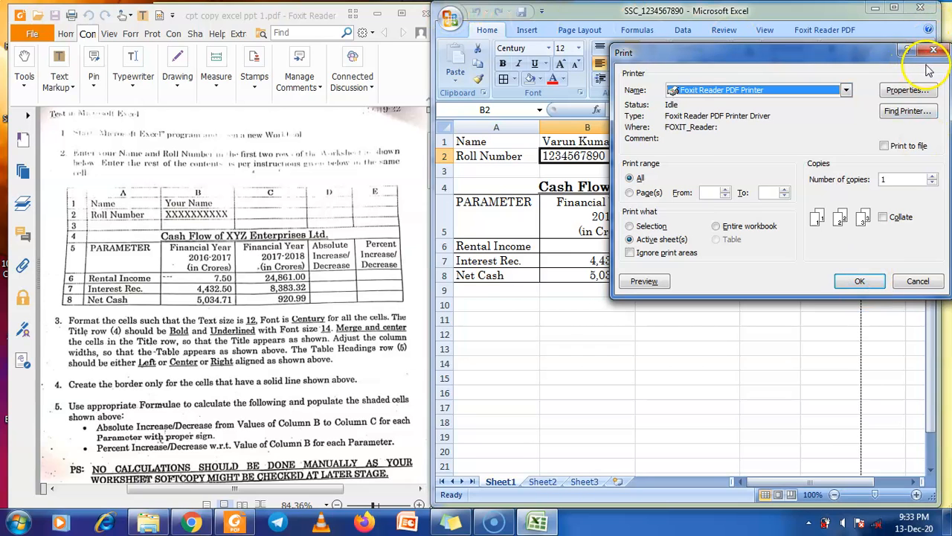
key(Escape)
click(450, 17)
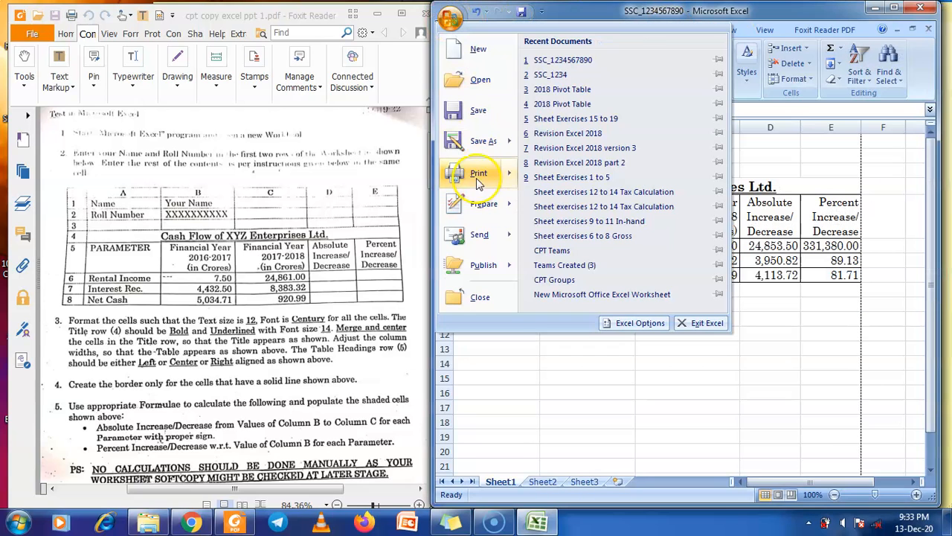
mouse_move(478, 173)
click(559, 145)
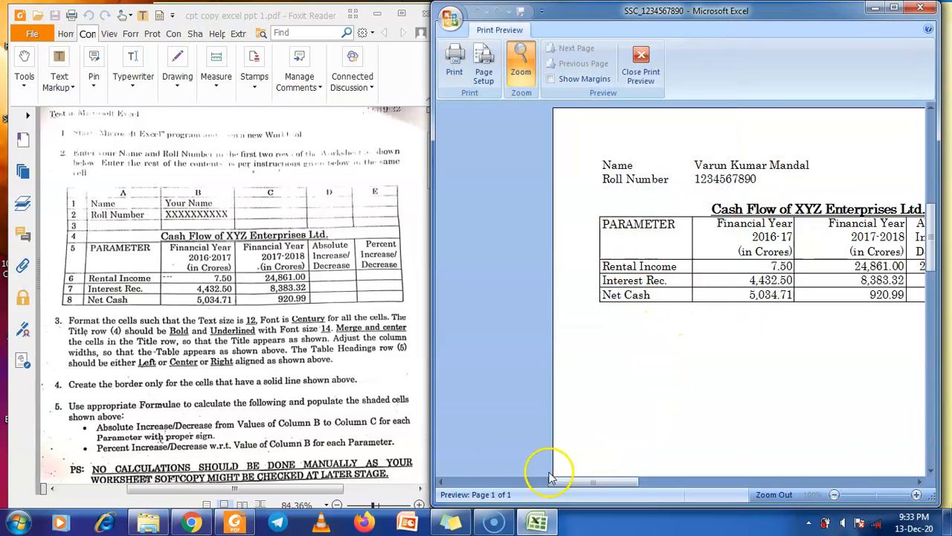
Widen column E and reopen the print preview
click(640, 64)
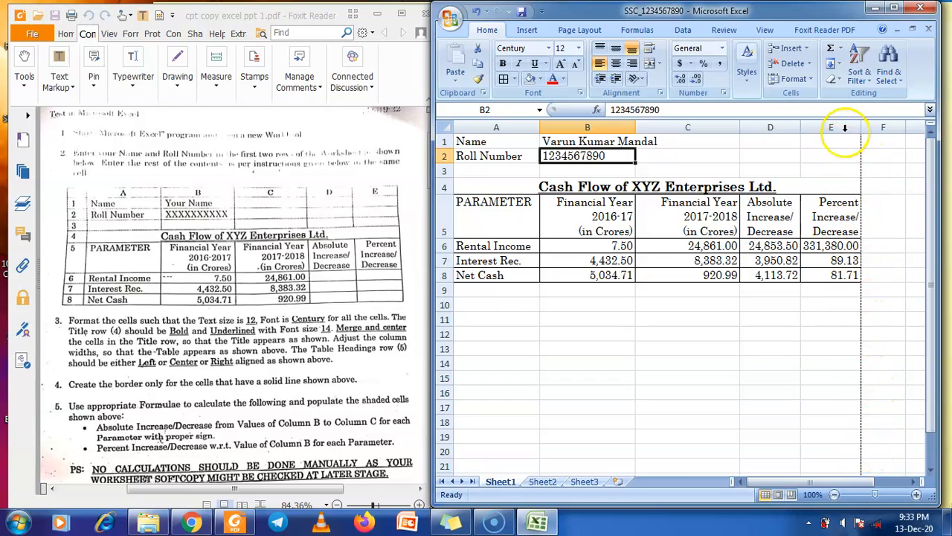
drag(863, 121, 908, 122)
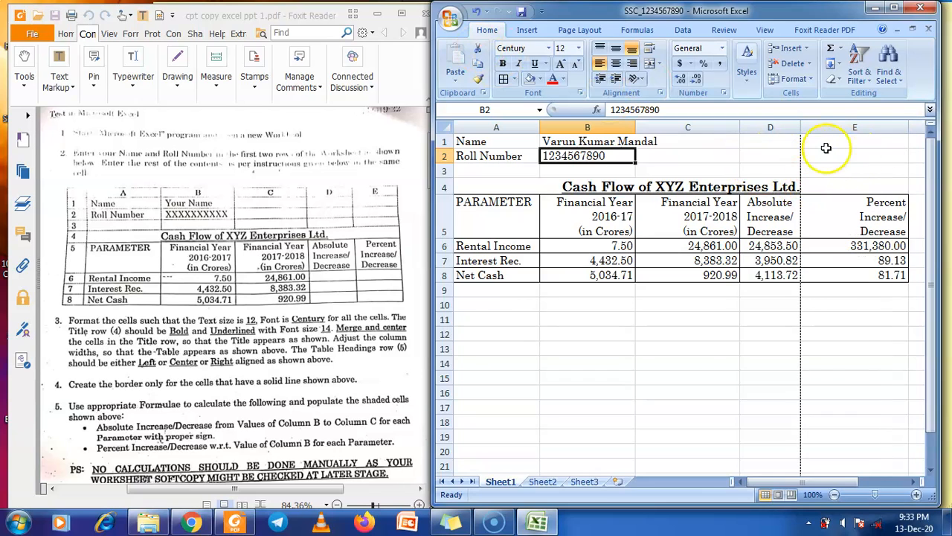
click(451, 18)
mouse_move(484, 173)
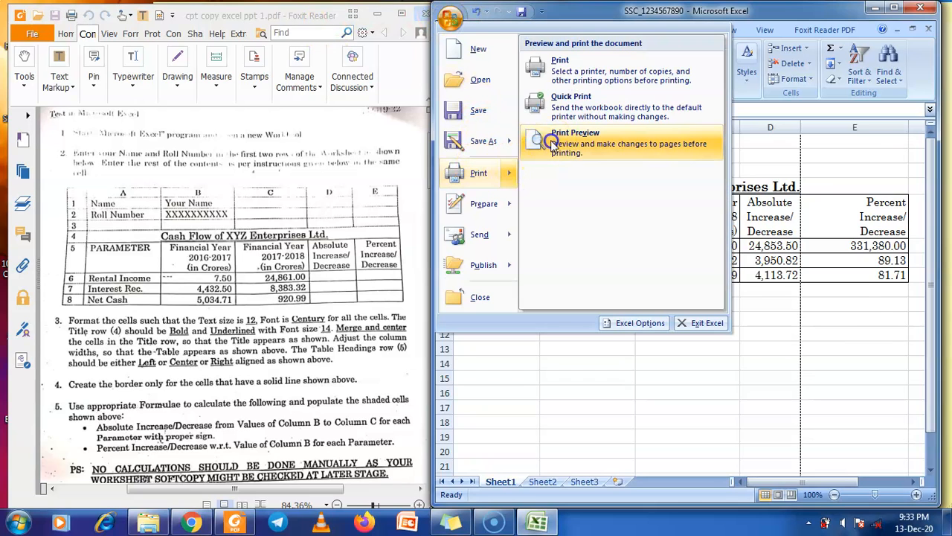
click(540, 186)
Maximize and zoom through the two-page preview, where the Percent column spills to page 2, then close it
double_click(644, 12)
scroll(480, 231, down, 10)
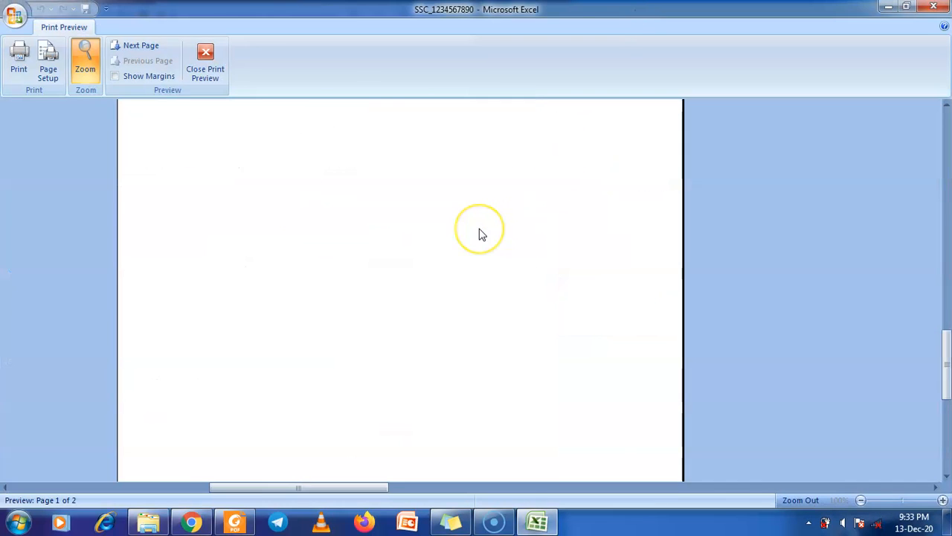
scroll(480, 231, up, 10)
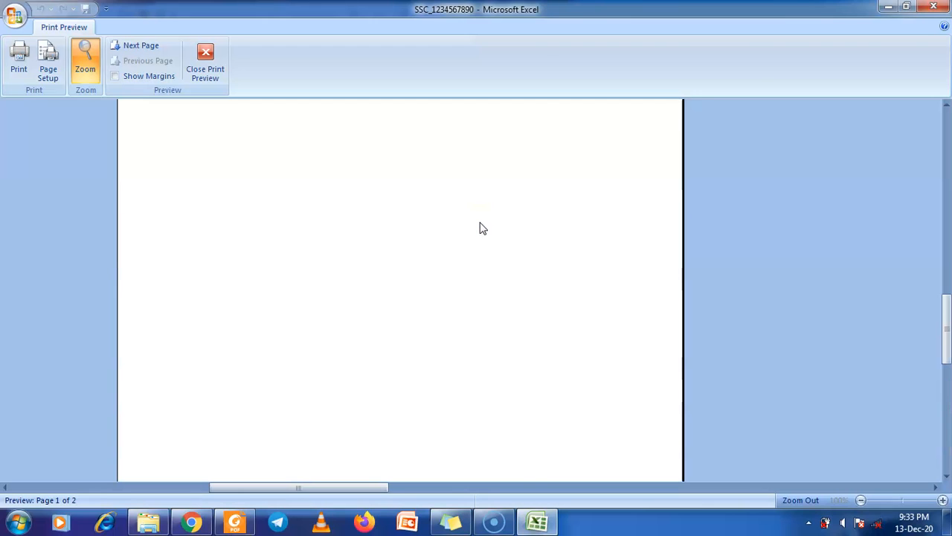
drag(319, 488, 785, 450)
scroll(684, 238, down, 10)
scroll(683, 232, up, 5)
scroll(684, 233, up, 5)
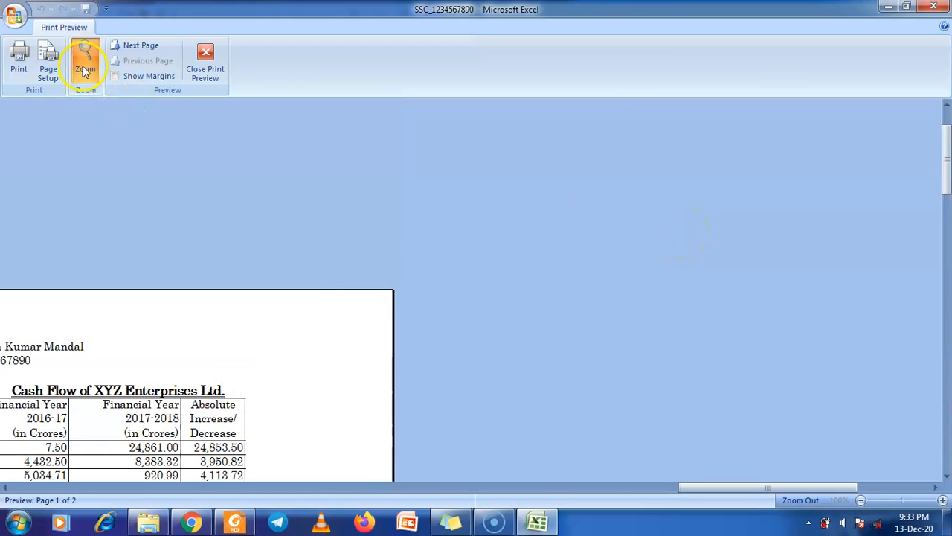
click(85, 61)
scroll(441, 264, down, 1)
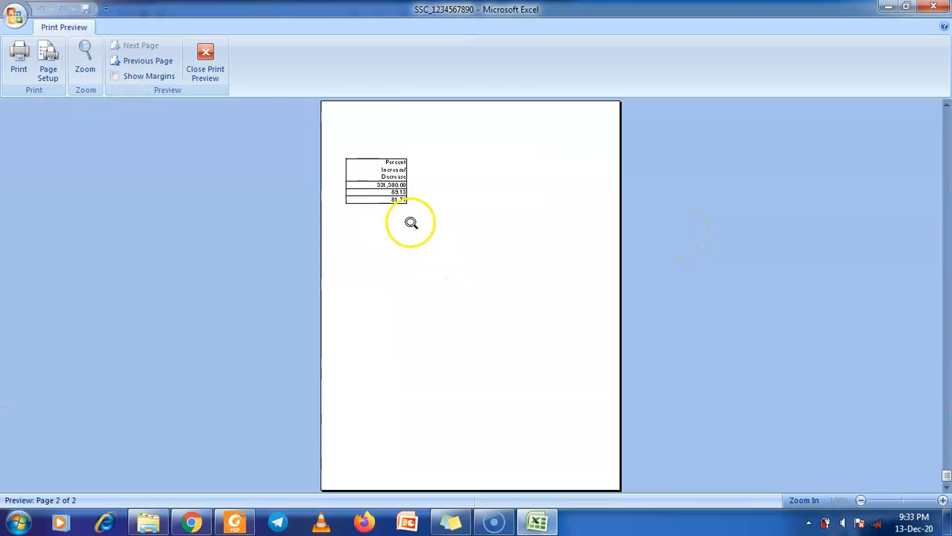
scroll(358, 171, up, 1)
scroll(394, 182, down, 1)
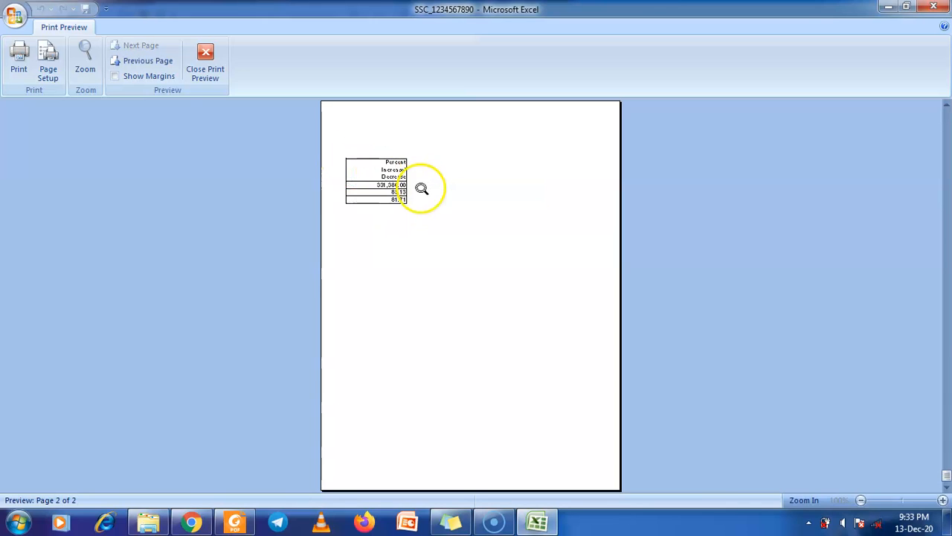
scroll(422, 190, up, 1)
scroll(422, 190, down, 1)
click(206, 63)
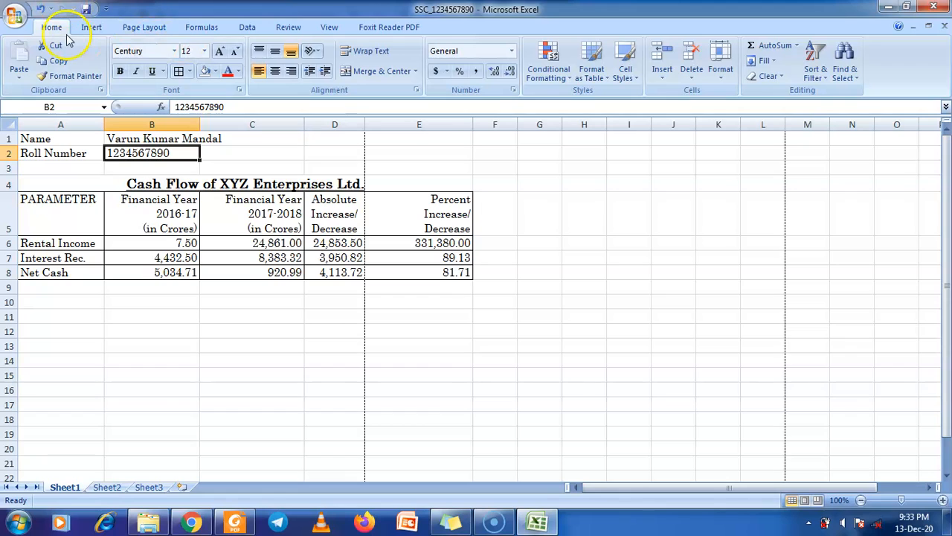
Undo the two column E width changes so the table fits one page again
click(41, 10)
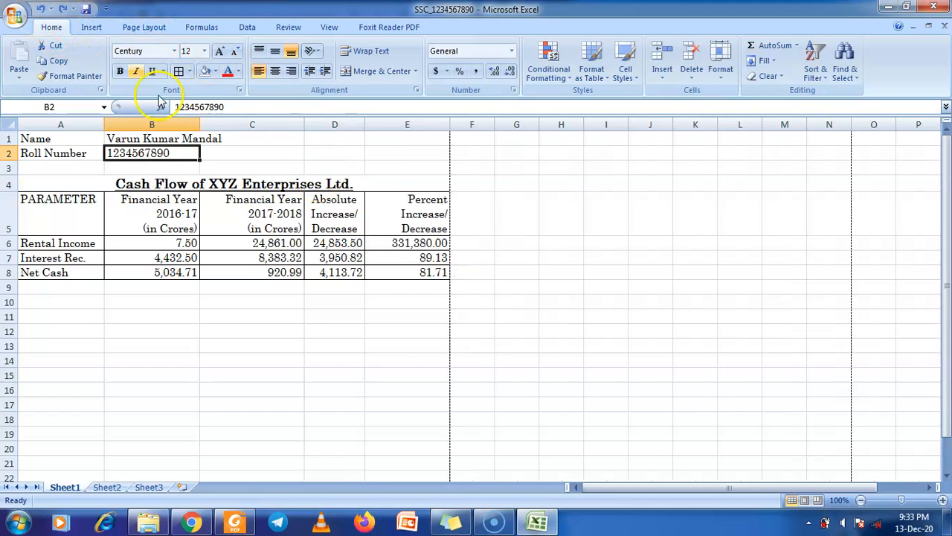
click(41, 9)
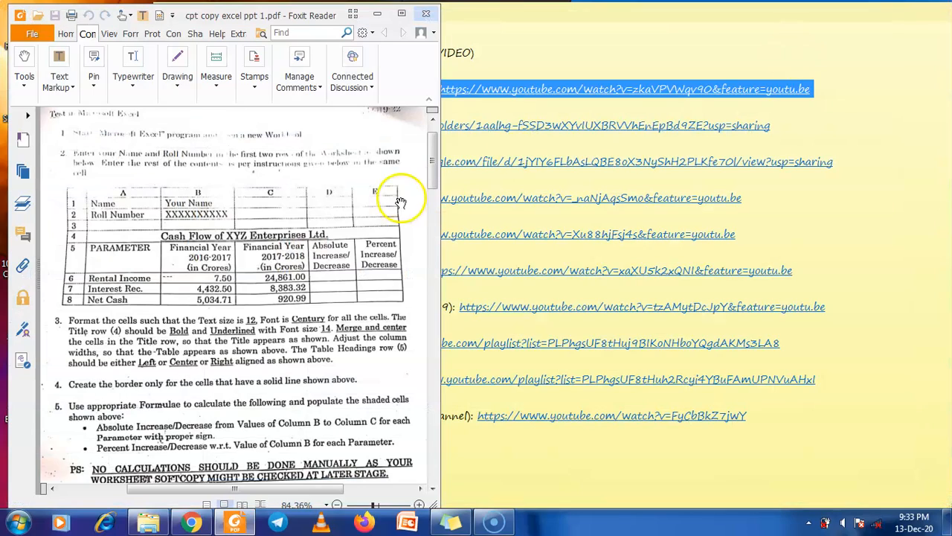
scroll(311, 243, down, 6)
scroll(311, 243, down, 10)
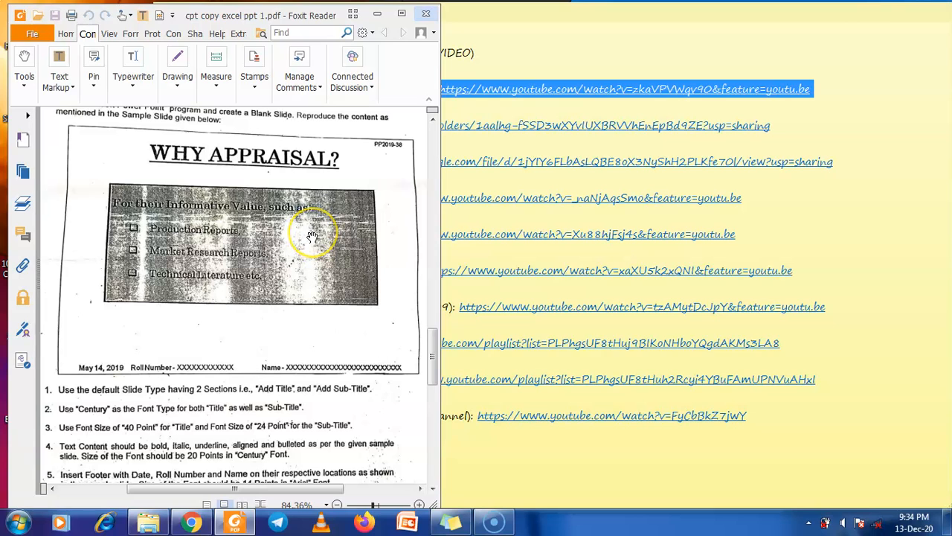
click(377, 13)
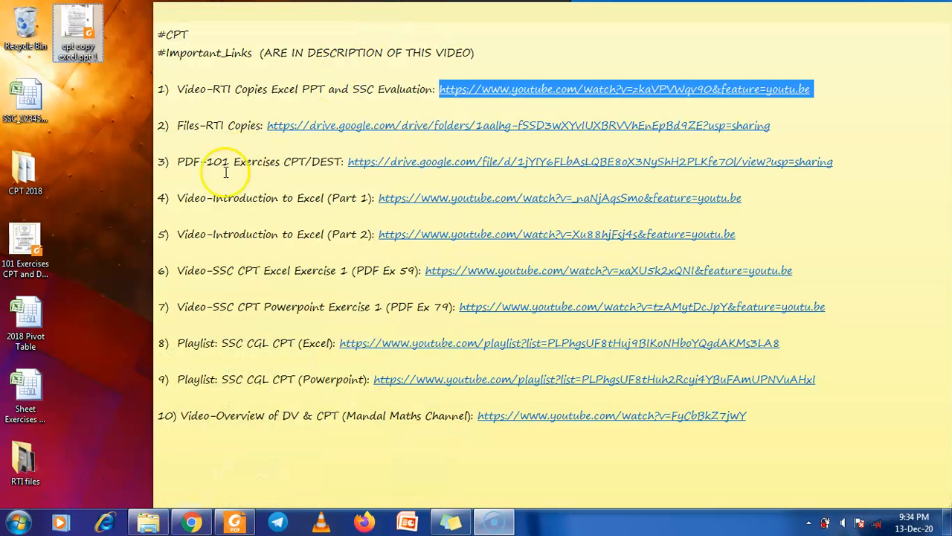
click(234, 521)
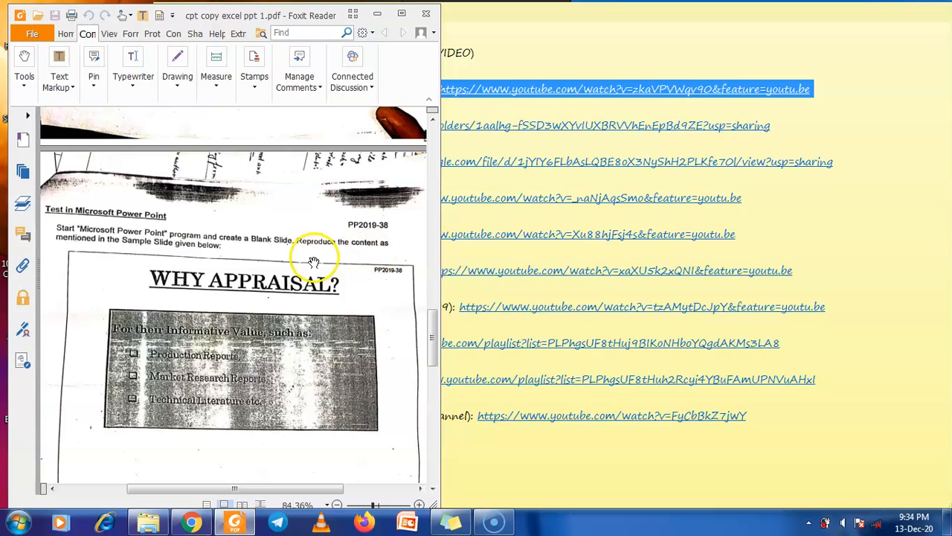
scroll(329, 268, down, 4)
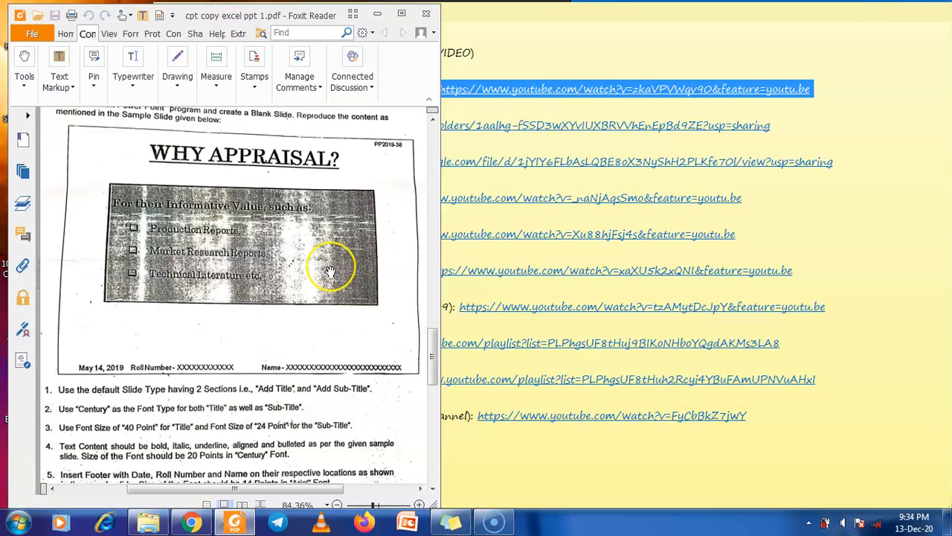
scroll(329, 268, up, 2)
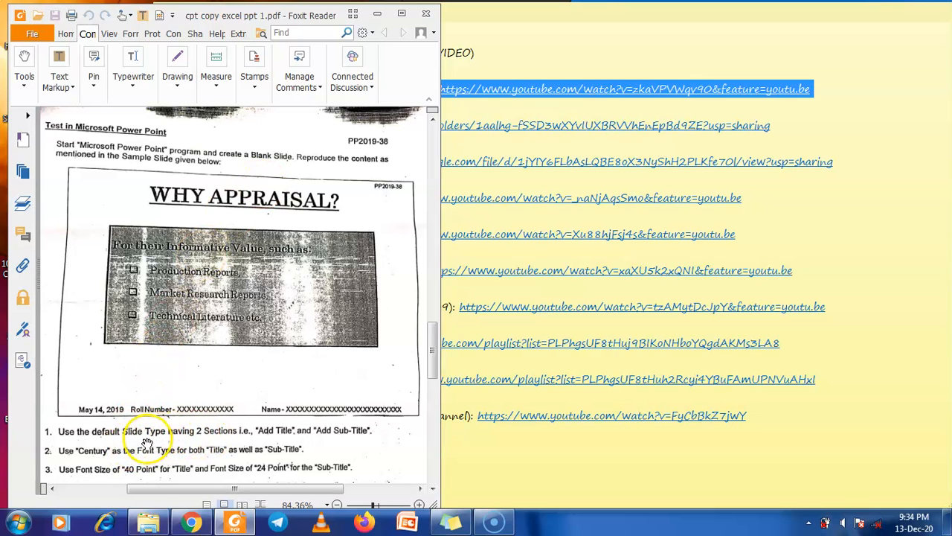
Launch Microsoft Office PowerPoint 2007 from All Programs > Microsoft Office
click(19, 522)
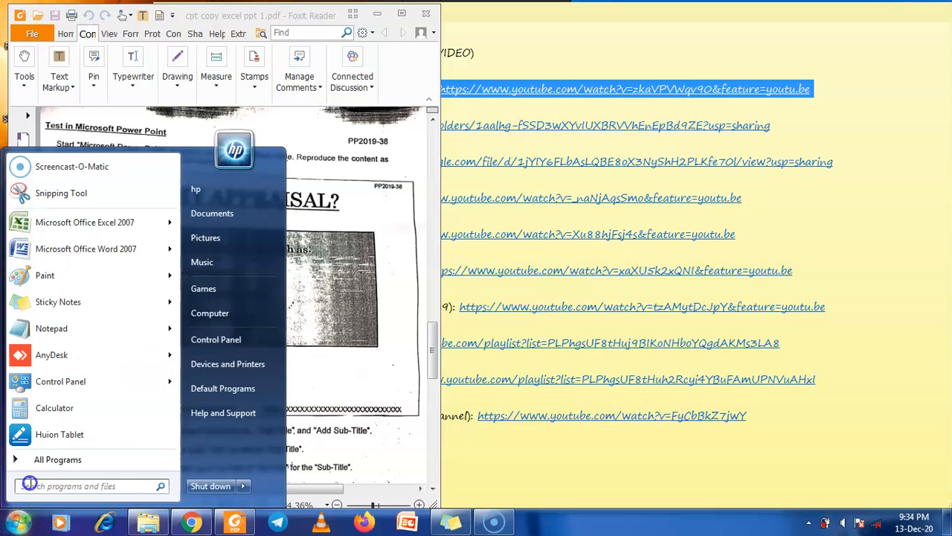
click(45, 459)
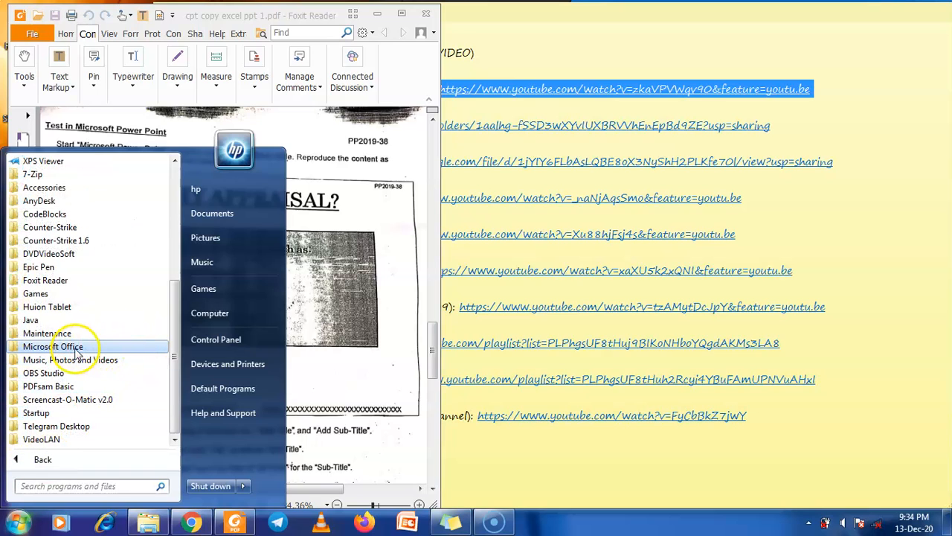
key(Escape)
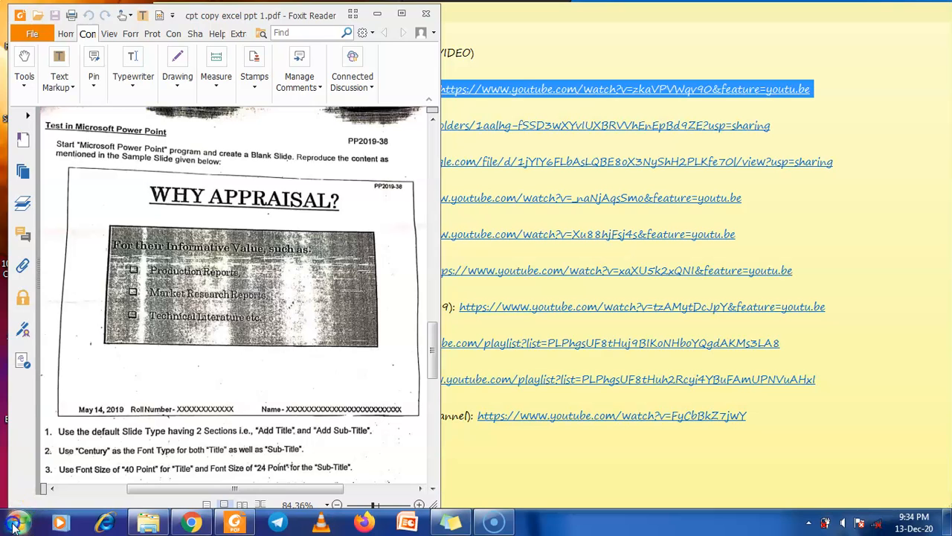
click(15, 523)
click(34, 460)
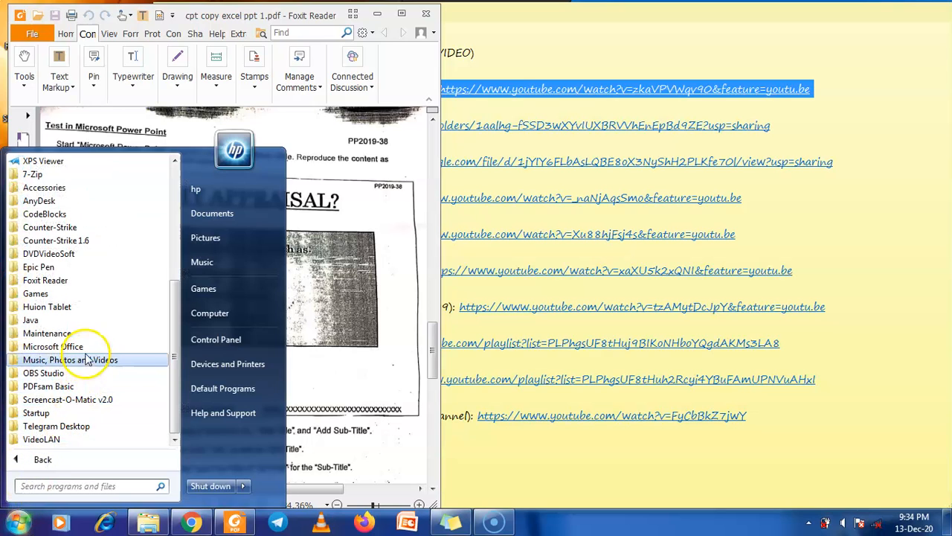
click(60, 347)
click(98, 401)
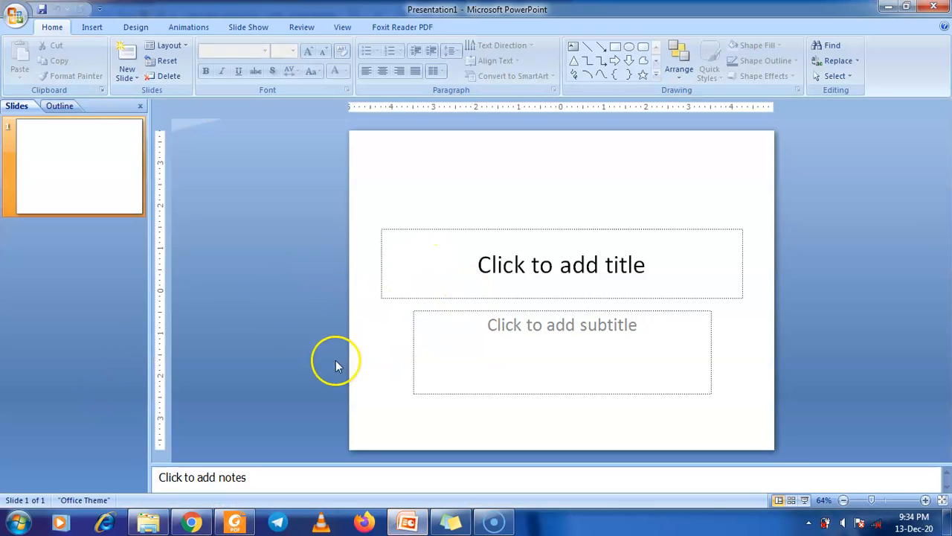
Print-preview the blank title slide, close the preview, and restore the window beside the PDF
click(15, 17)
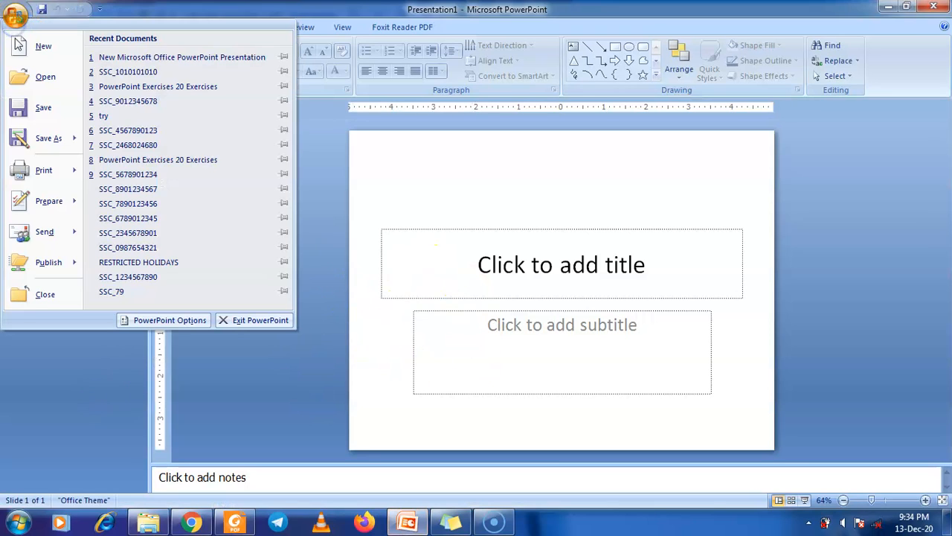
click(20, 171)
click(119, 143)
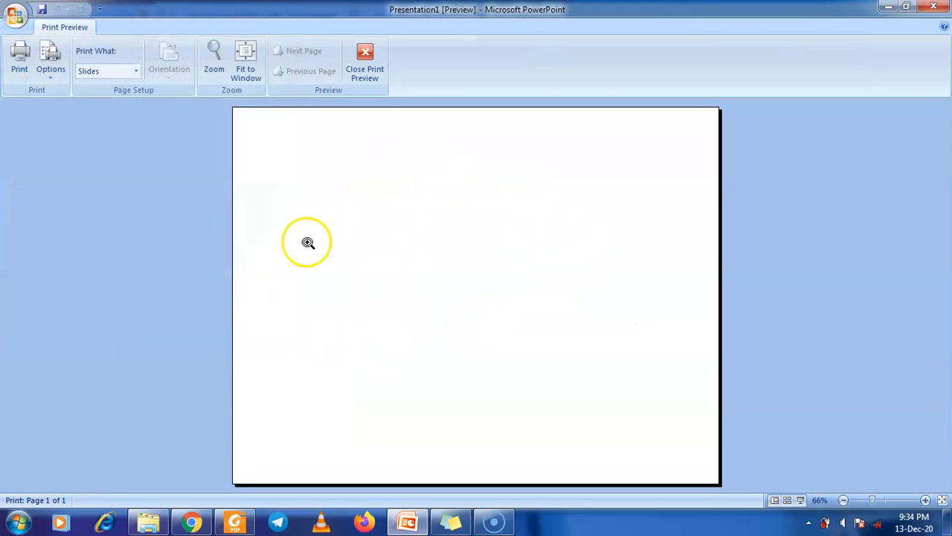
click(361, 67)
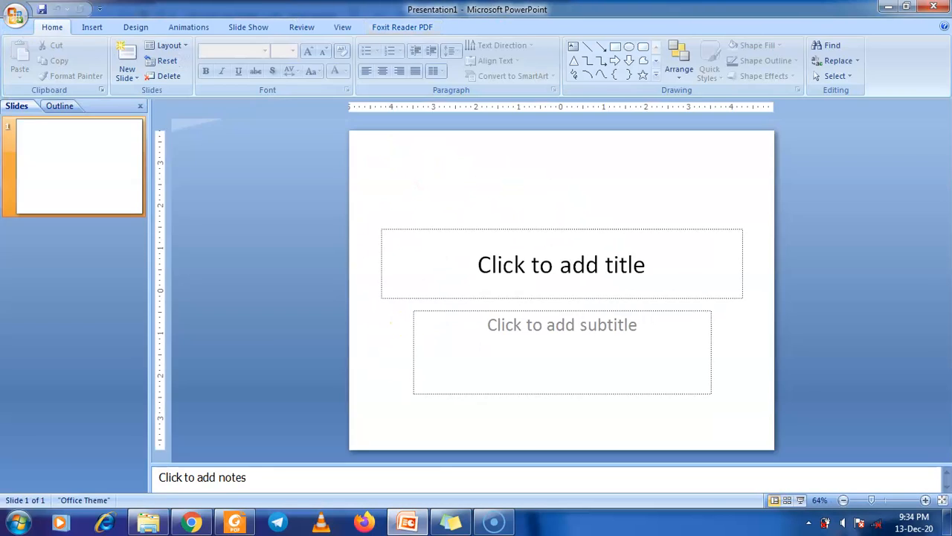
double_click(563, 7)
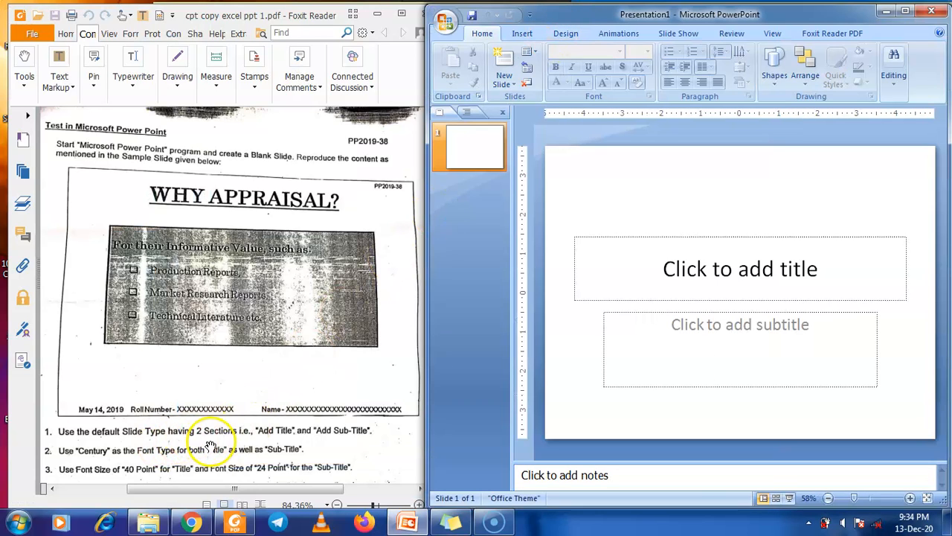
click(748, 269)
click(731, 367)
click(737, 277)
click(732, 340)
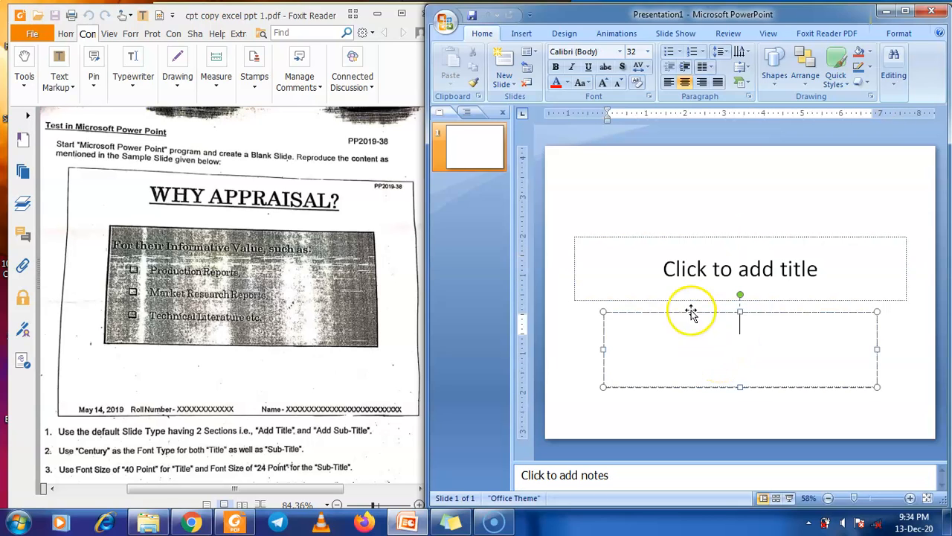
click(684, 280)
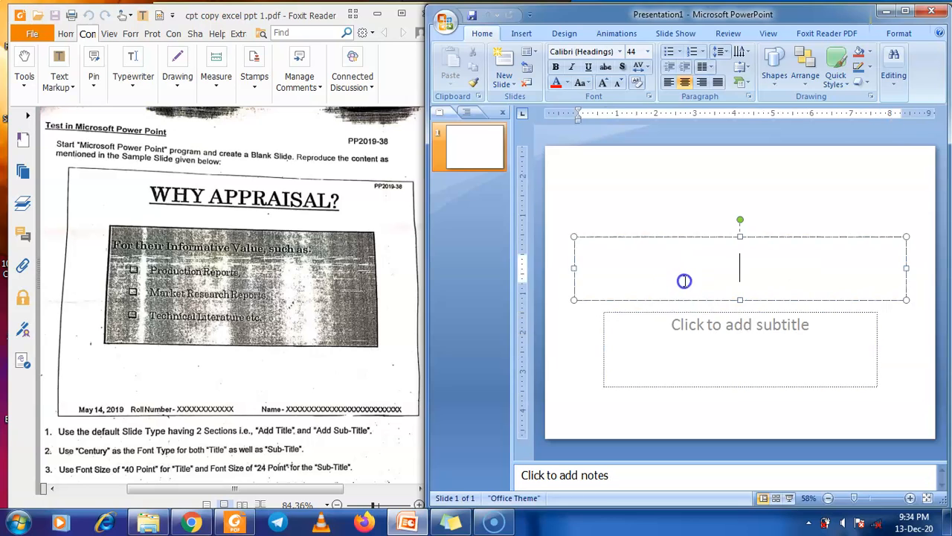
click(705, 238)
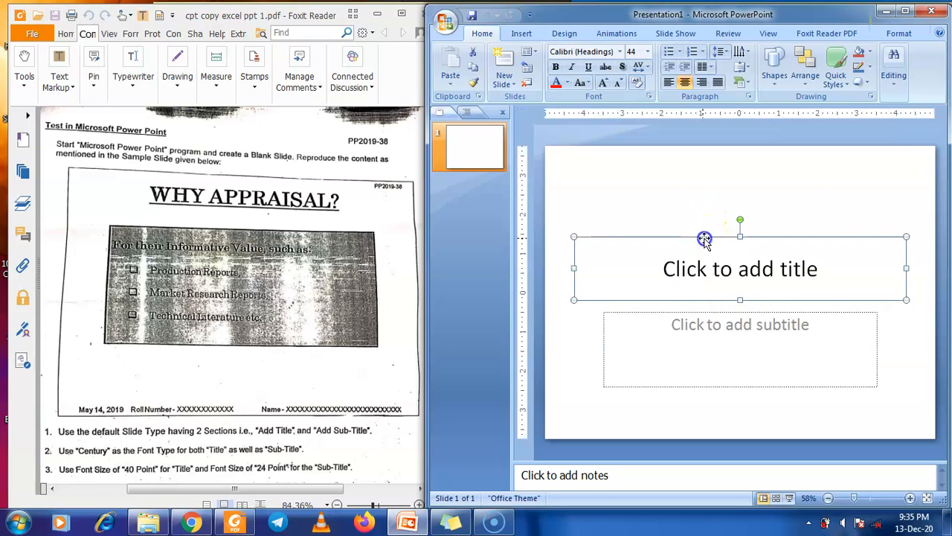
shift+click(708, 314)
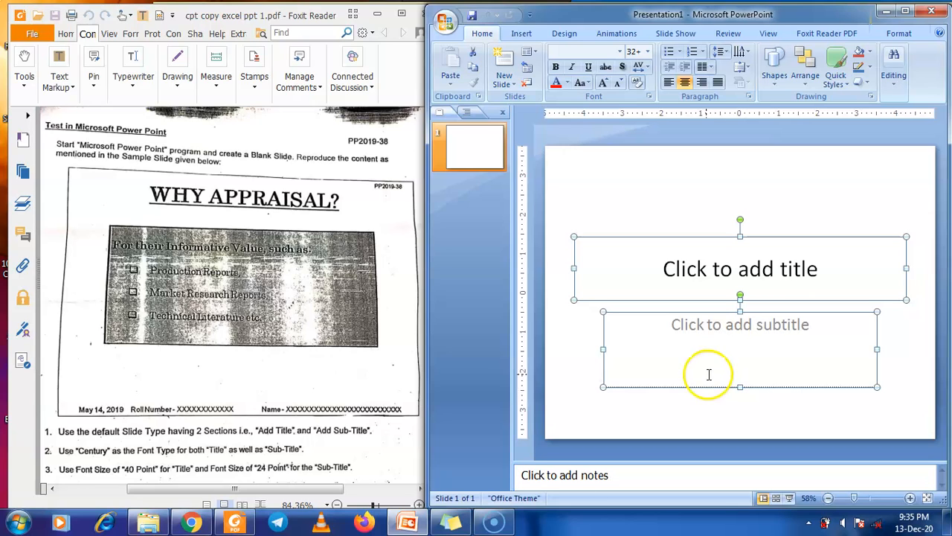
click(705, 408)
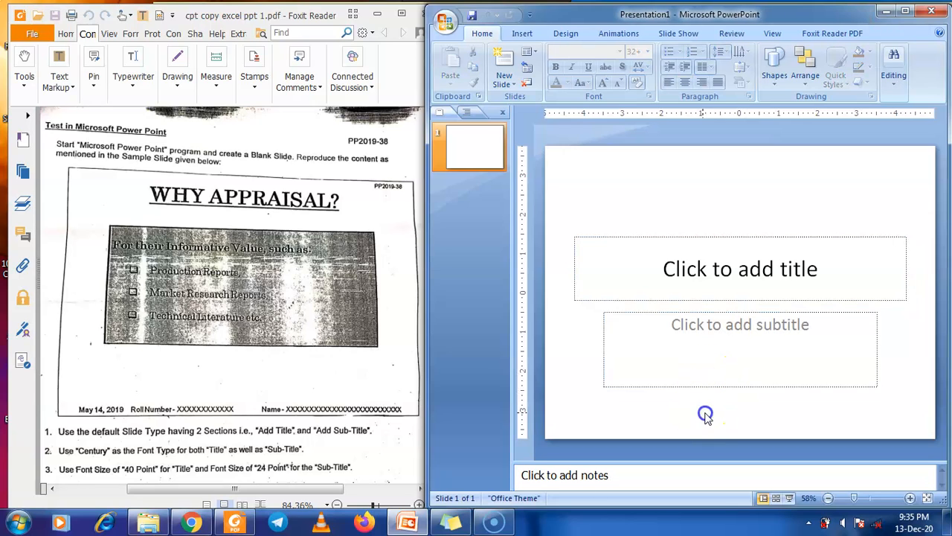
click(695, 279)
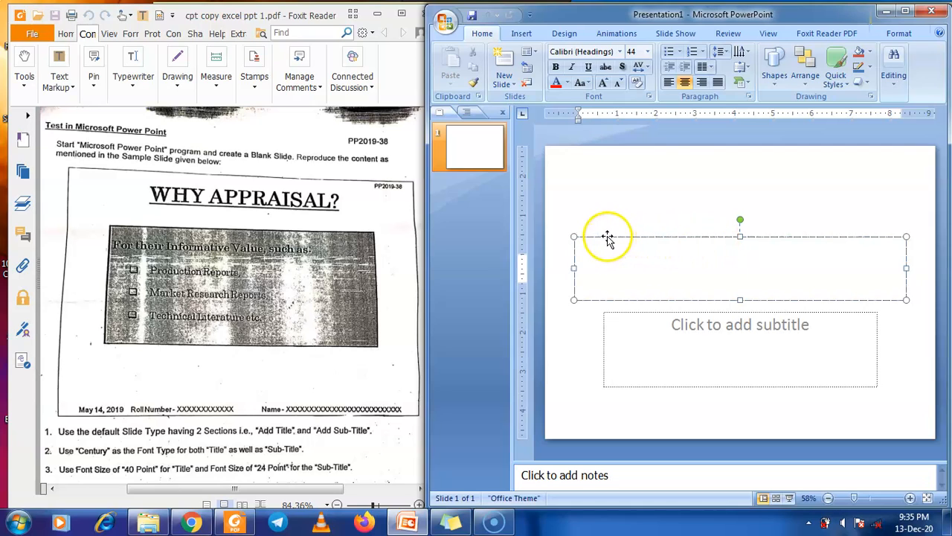
Maximize PowerPoint and nudge the empty title and subtitle placeholders upward with the Up arrow
double_click(676, 15)
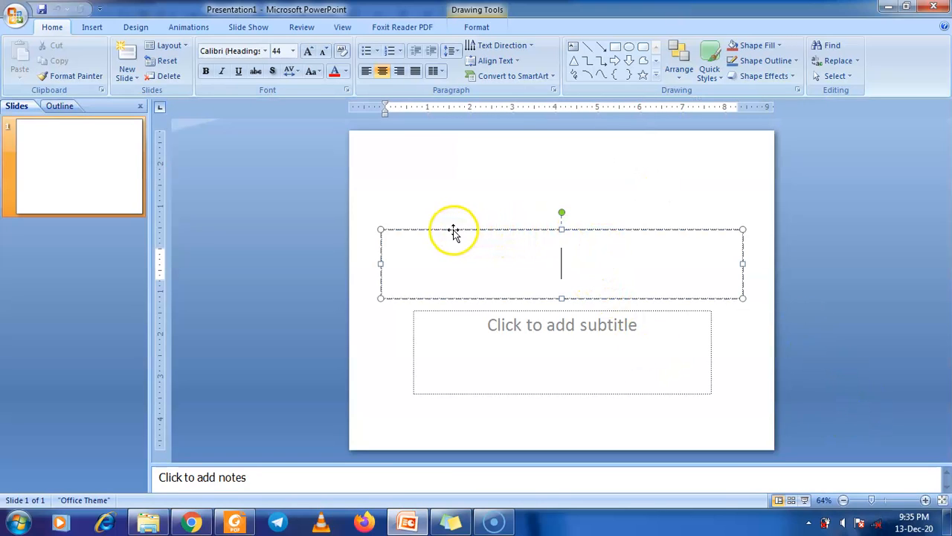
click(430, 232)
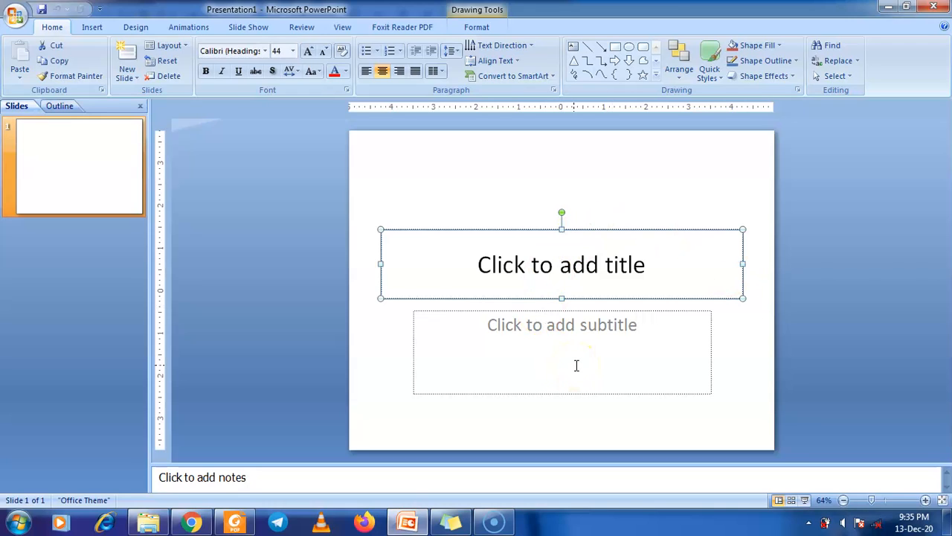
key(Up)
key(Up)
key(Up)
key(Up)
key(Up)
key(Up)
key(Up)
key(Up)
key(Up)
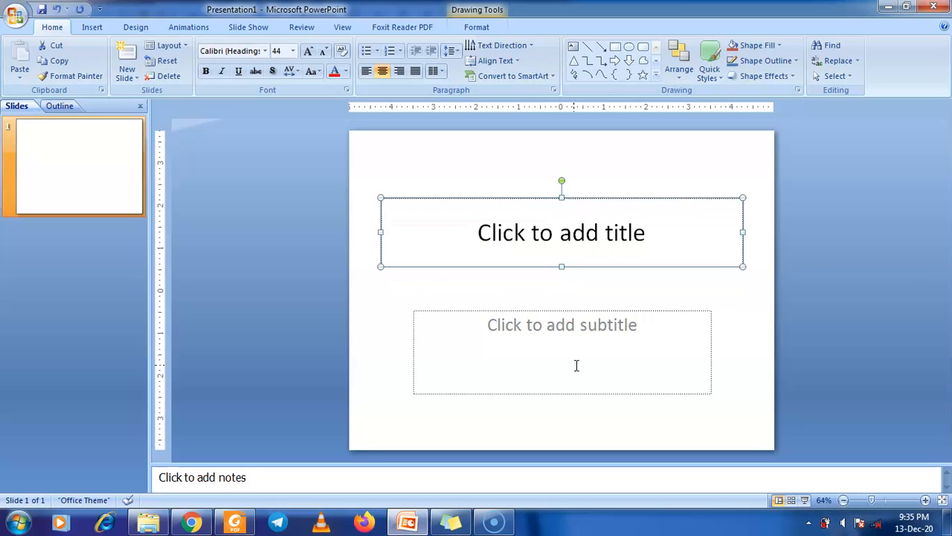
shift+click(568, 312)
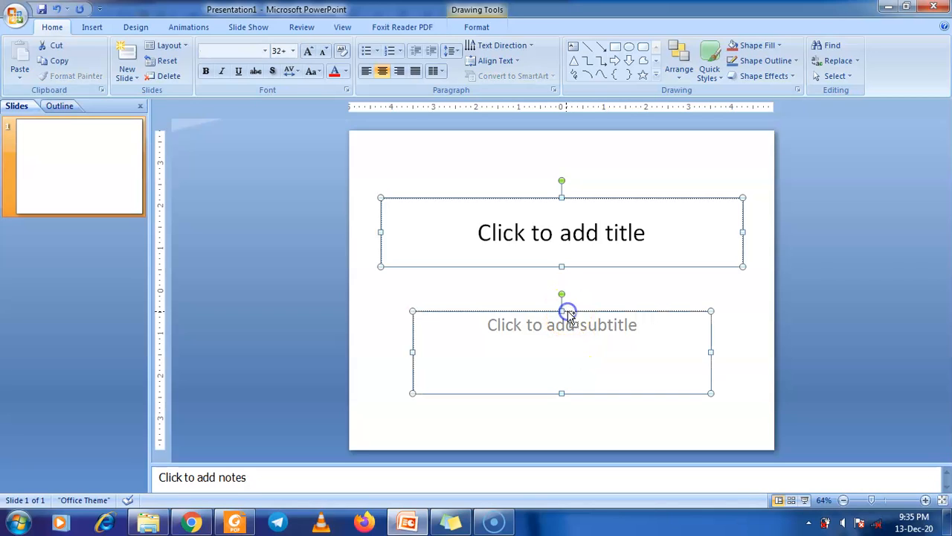
key(Up)
key(Up)
key(Up)
key(Up)
key(Up)
key(Up)
key(Up)
key(Up)
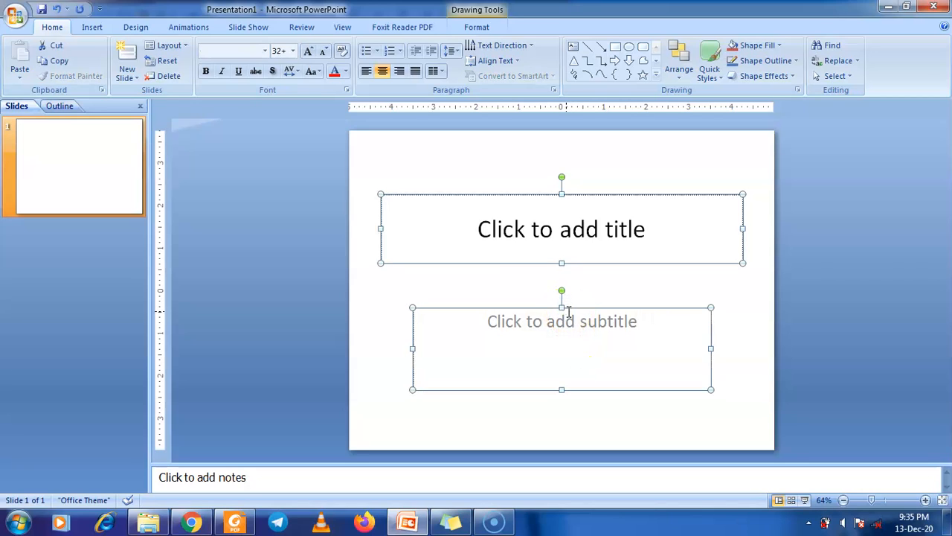
key(Up)
key(Up)
key(Up)
key(Up)
key(Up)
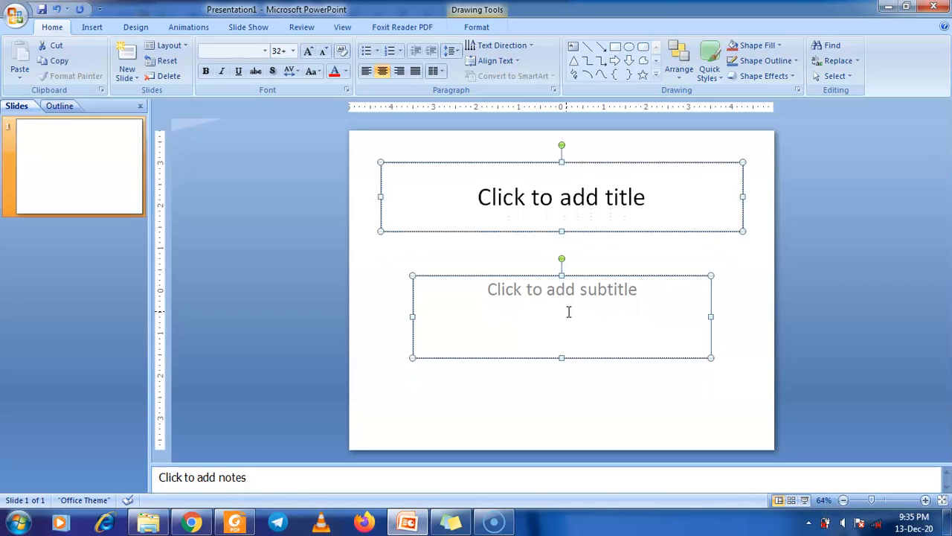
key(Up)
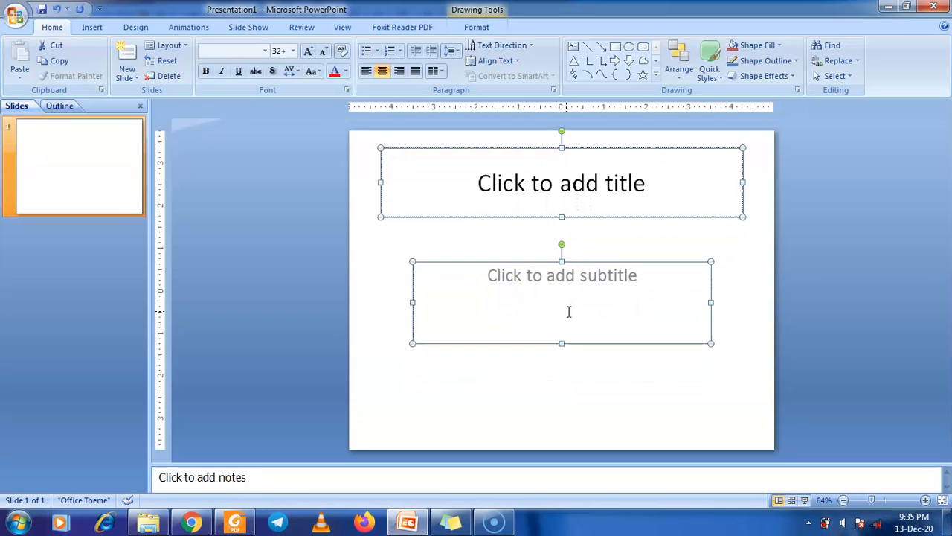